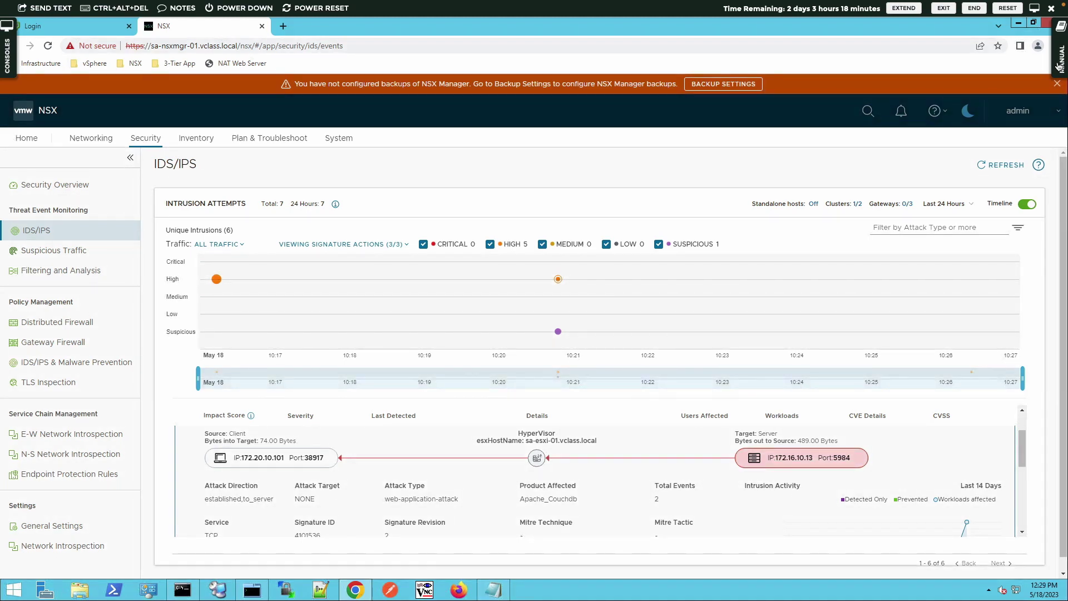
# Open the Lab 15 objective page in the lab manual and launch the nsxicm40_lab16 simulation from its link
pyautogui.click(1059, 66)
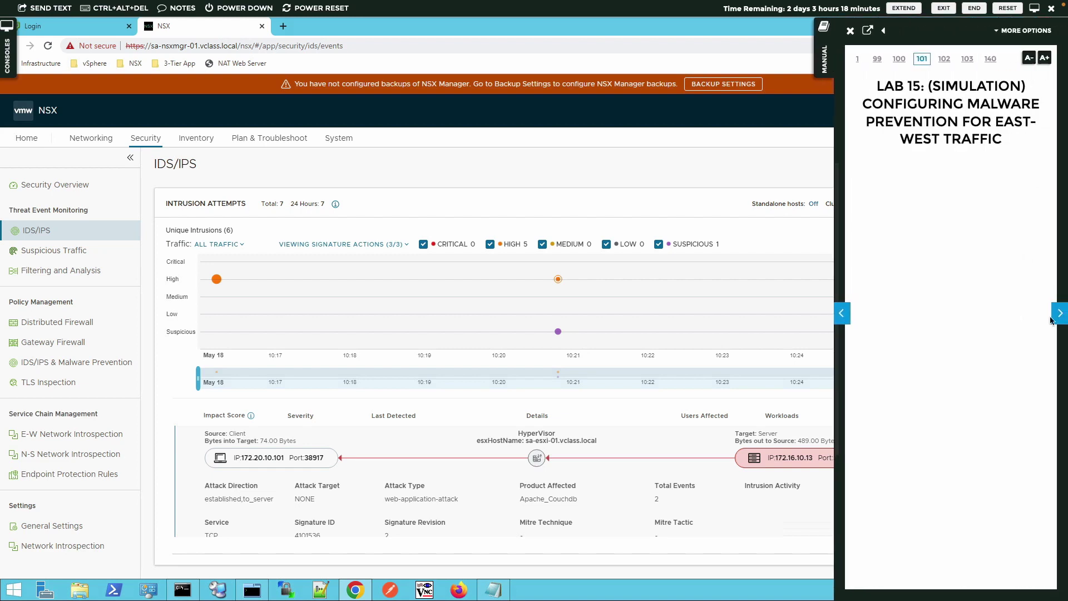
pyautogui.click(1059, 316)
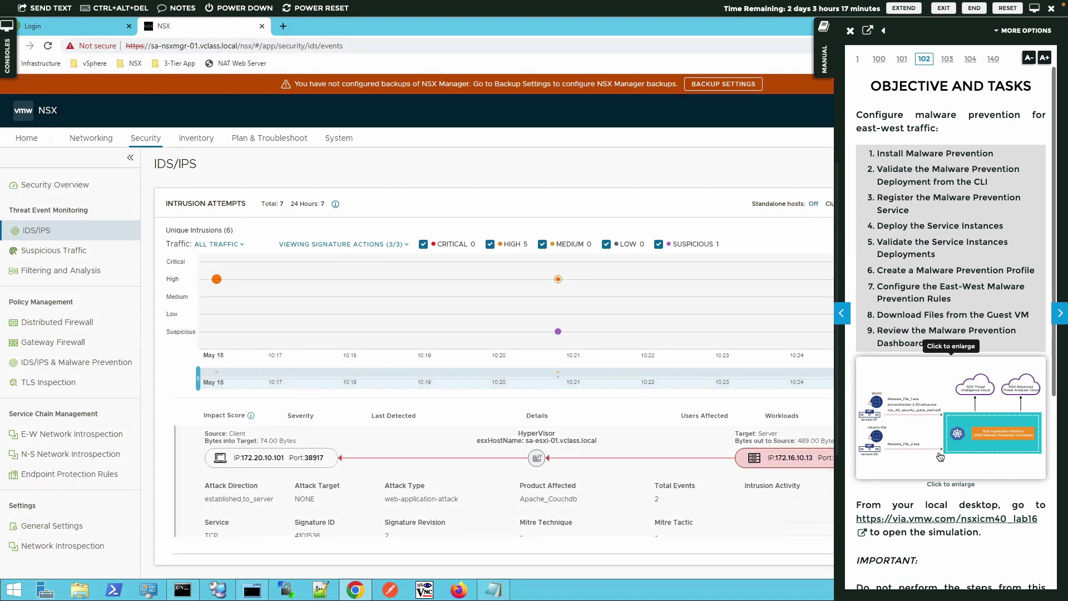
pyautogui.click(941, 524)
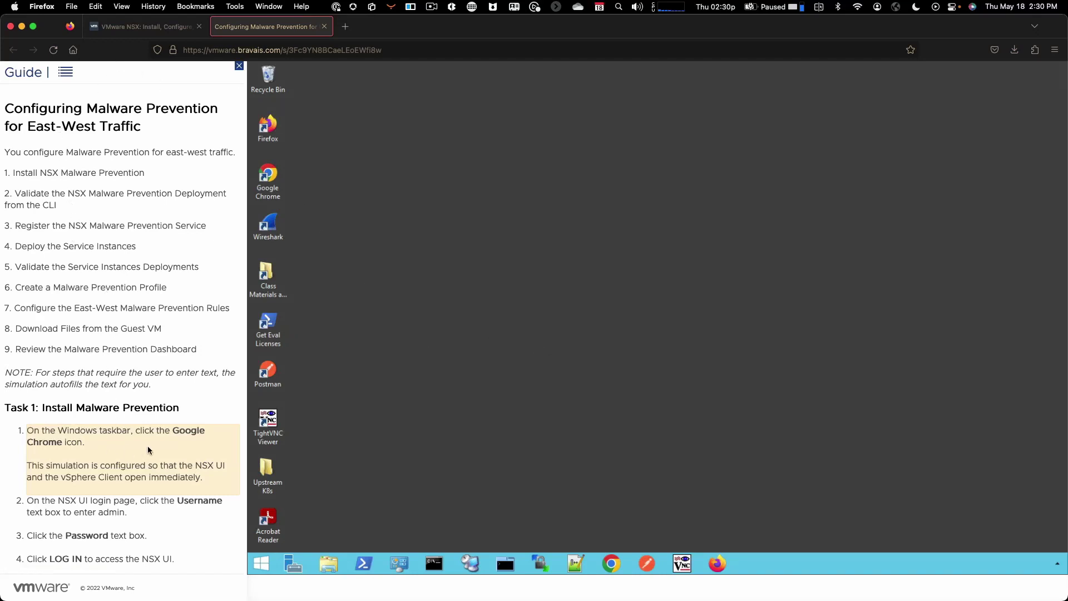
# Switch to Google Chrome in the simulation and log in to NSX as admin with the account password
pyautogui.click(610, 562)
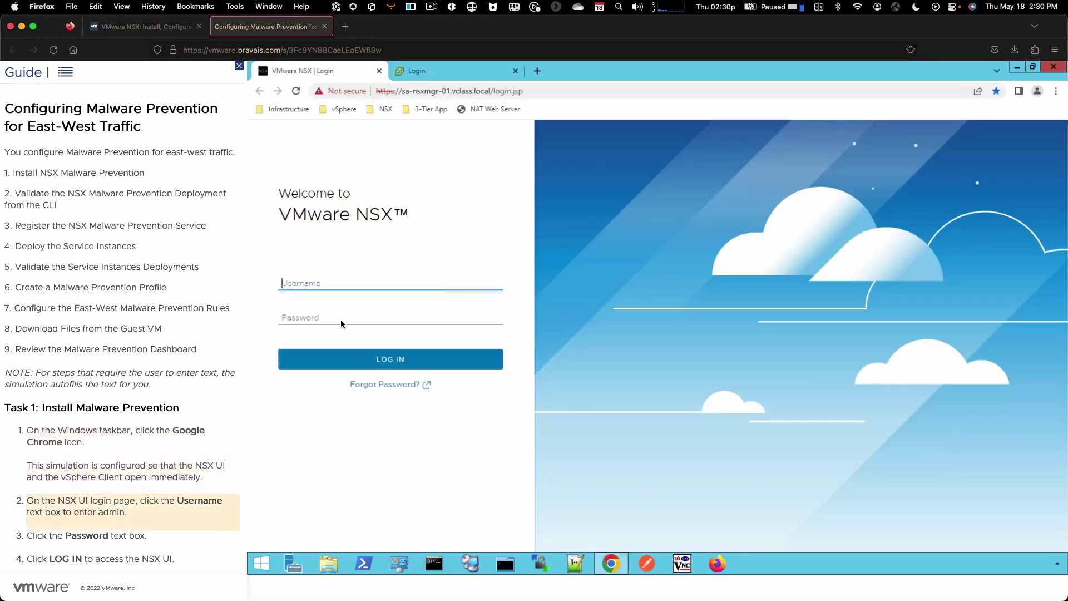
pyautogui.click(315, 296)
pyautogui.click(313, 316)
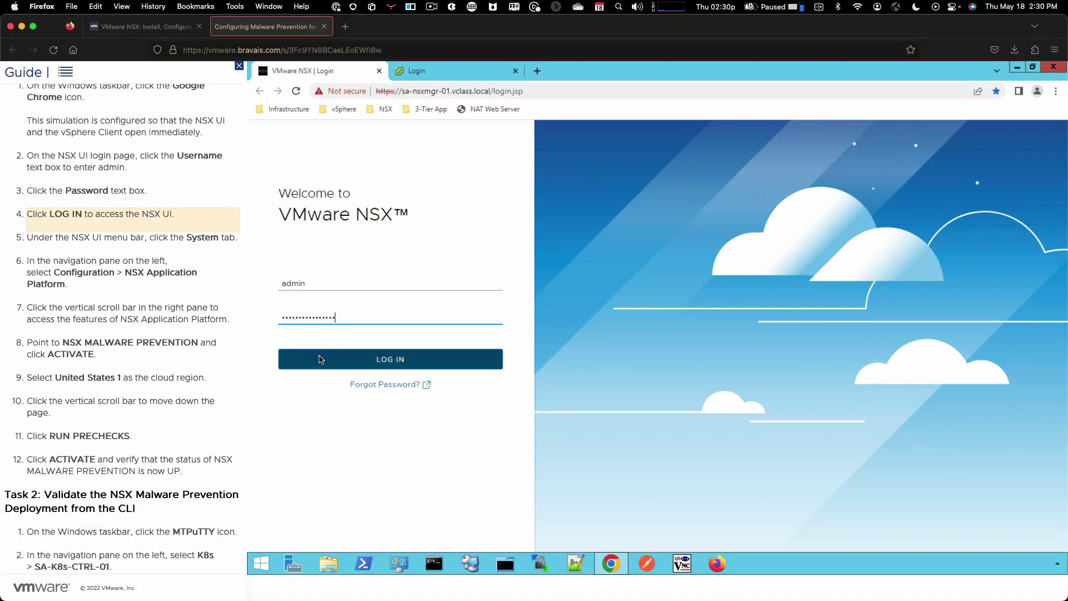
pyautogui.click(321, 360)
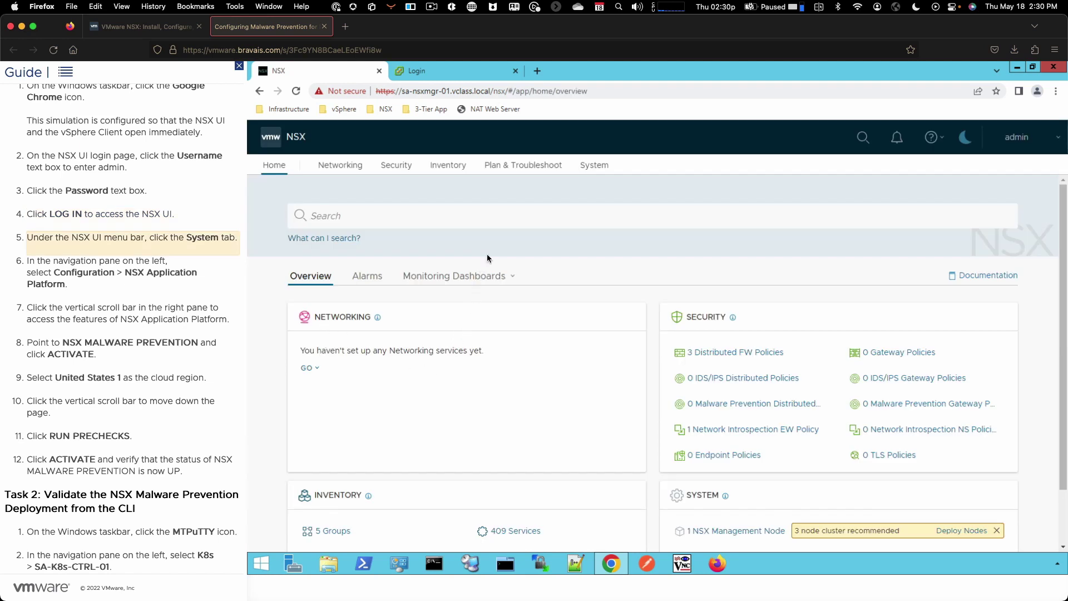
# Open the NSX Application Platform system configuration and start activating the NSX Malware Prevention feature
pyautogui.click(591, 171)
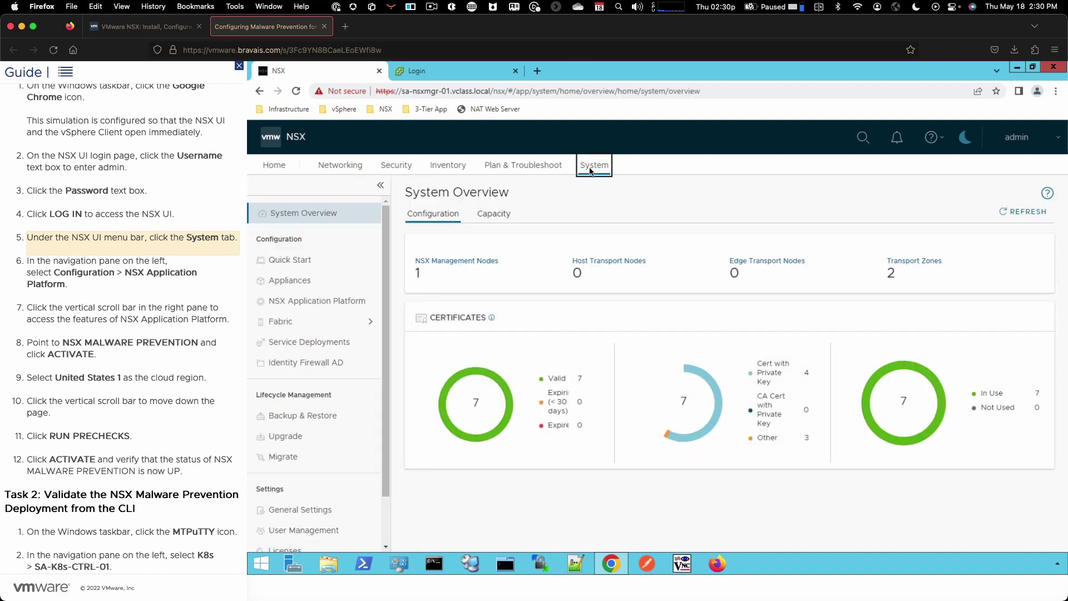
pyautogui.click(335, 302)
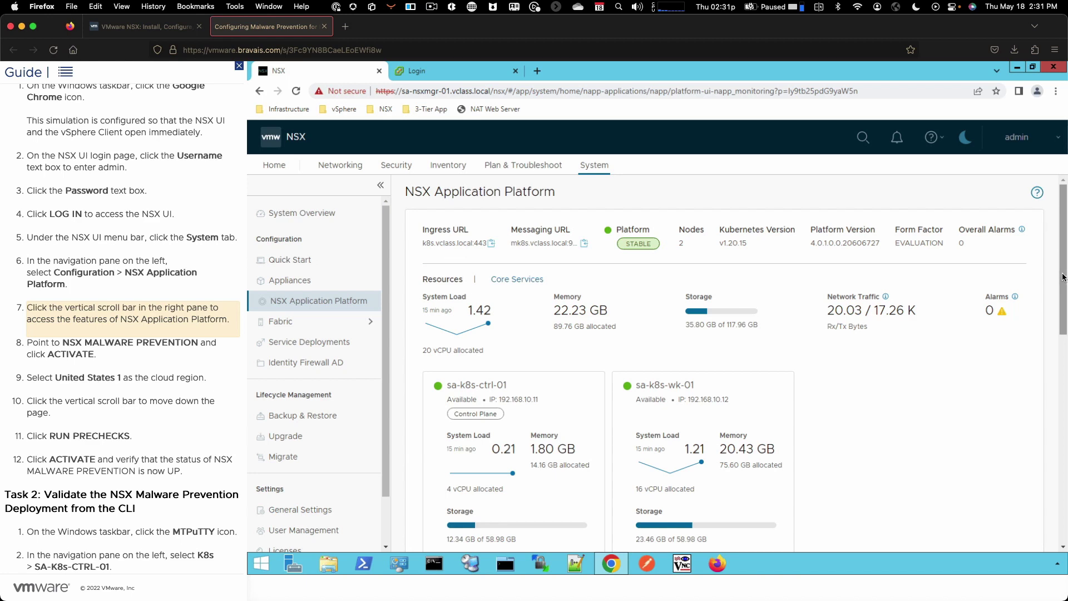
pyautogui.click(1063, 277)
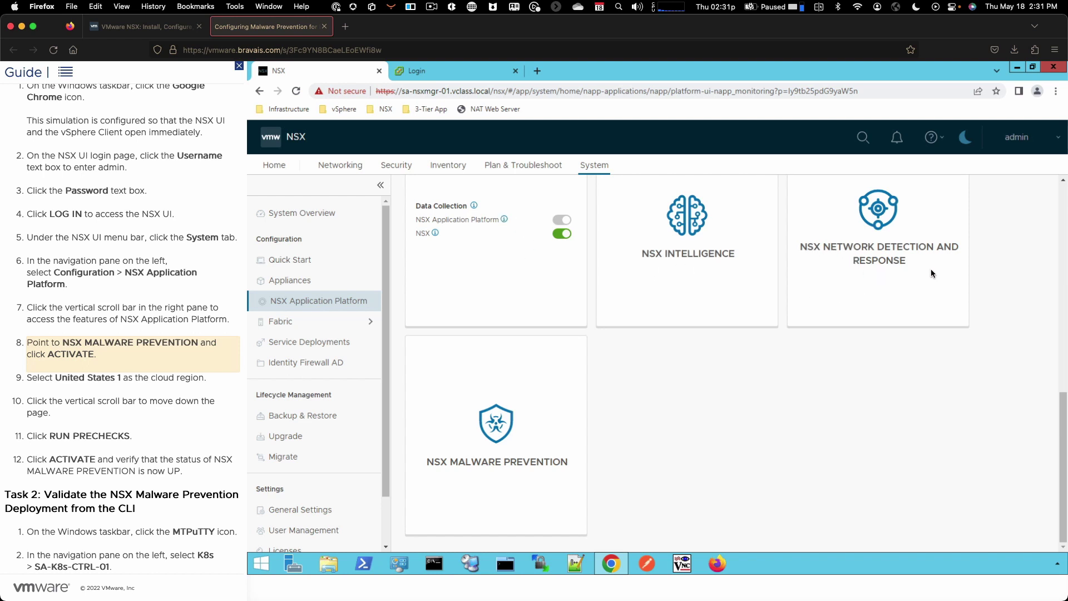
pyautogui.moveTo(572, 370)
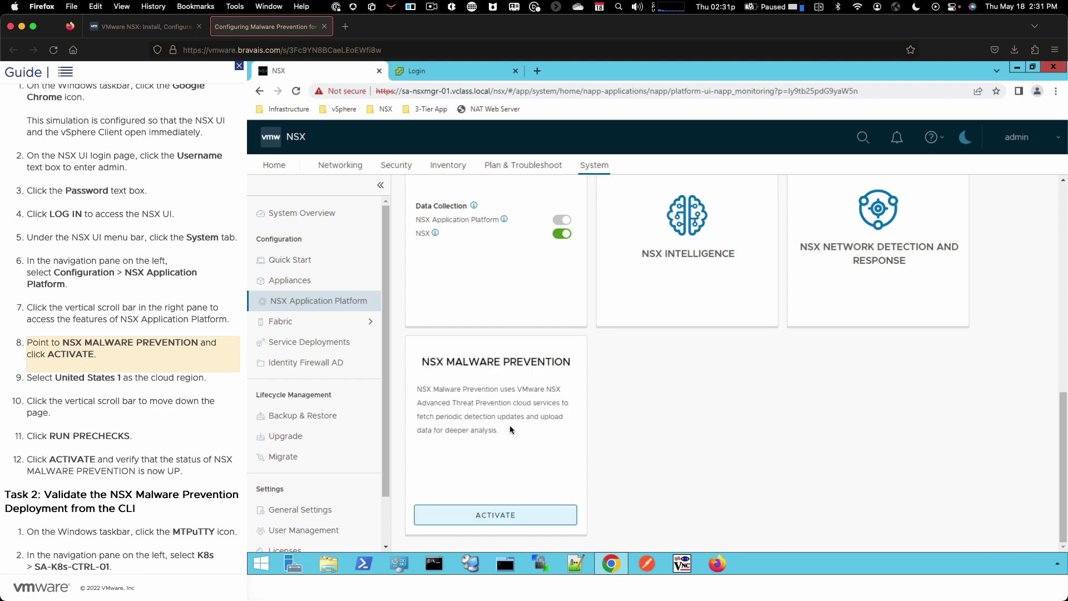
pyautogui.click(490, 517)
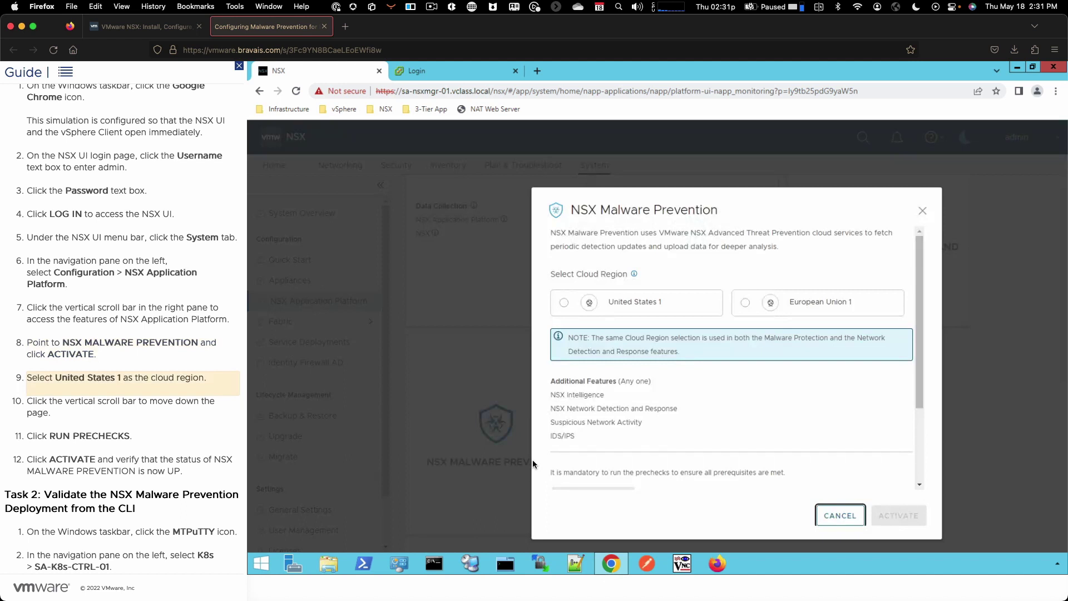
# Choose United States 1 as the cloud region, run the prechecks and activate NSX Malware Prevention
pyautogui.click(683, 305)
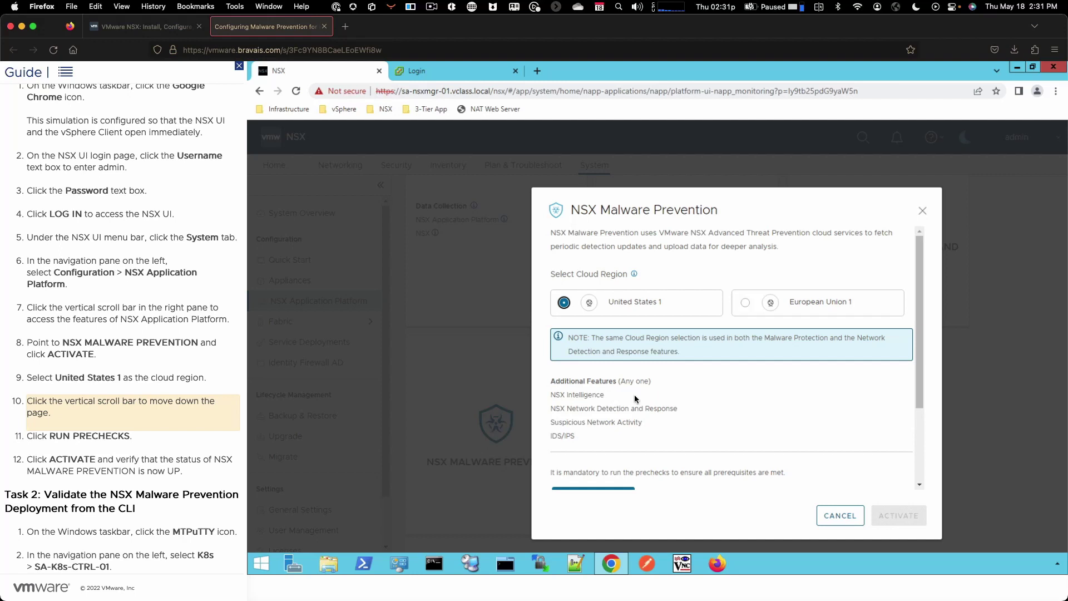
pyautogui.click(917, 398)
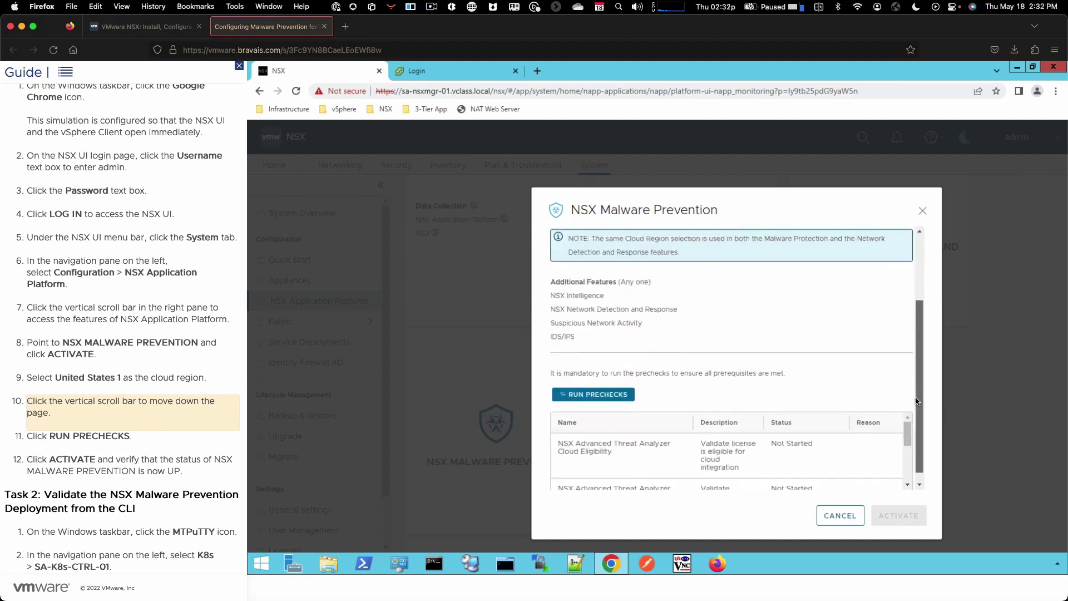
pyautogui.click(610, 388)
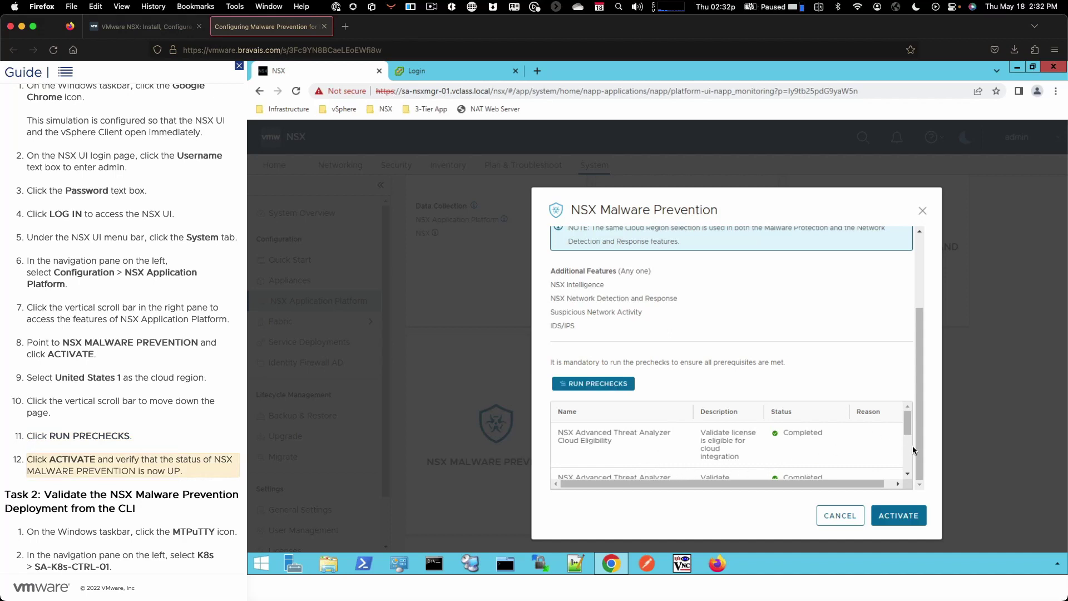
pyautogui.click(915, 520)
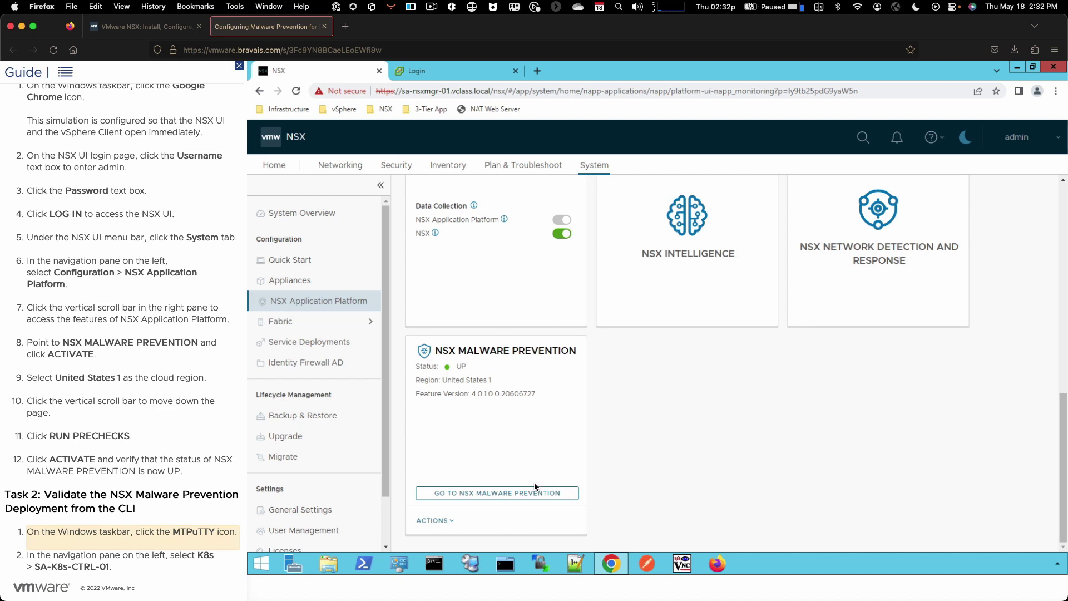
# Switch to MTPuTTY, connect to SA-K8s-CTRL-01 and run kubectl get pods -n nsxi-platform | egrep "(cloudconnector|malware-prevention|sa|reputation-service)"
pyautogui.click(506, 564)
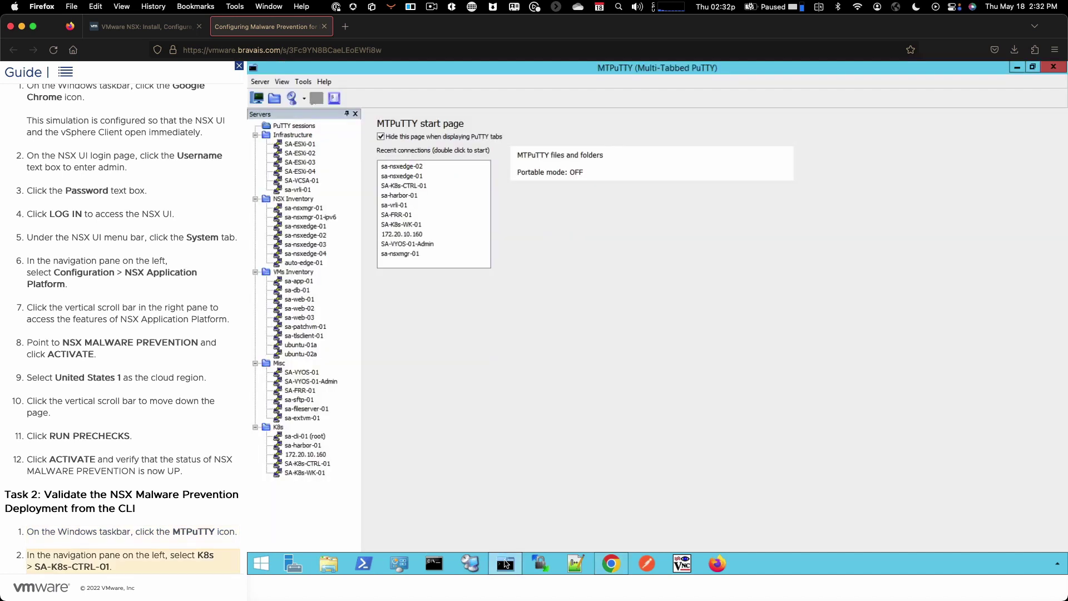
pyautogui.click(305, 464)
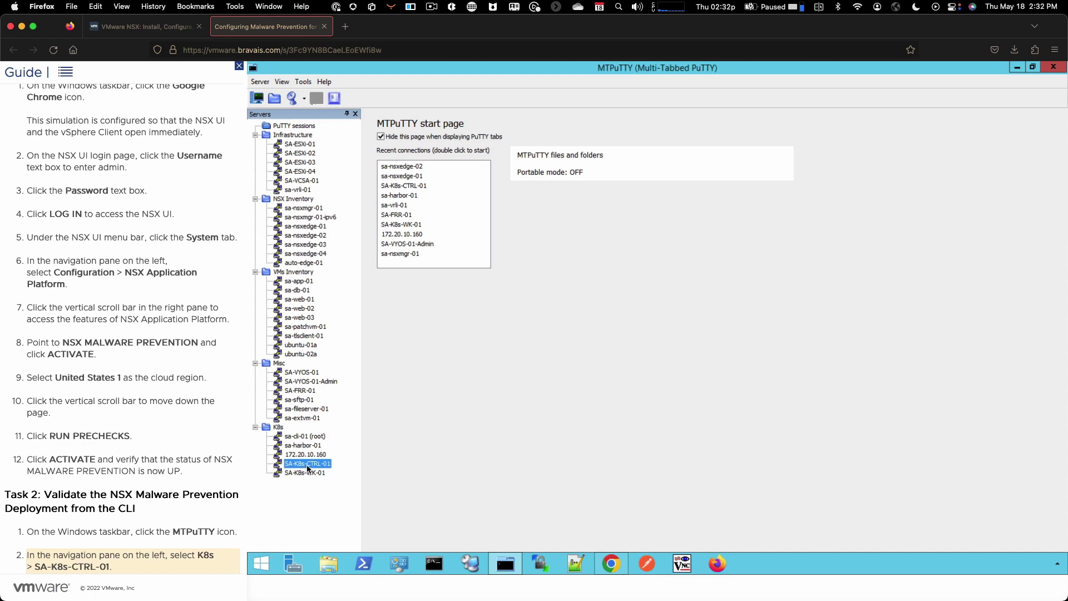
pyautogui.doubleClick(307, 469)
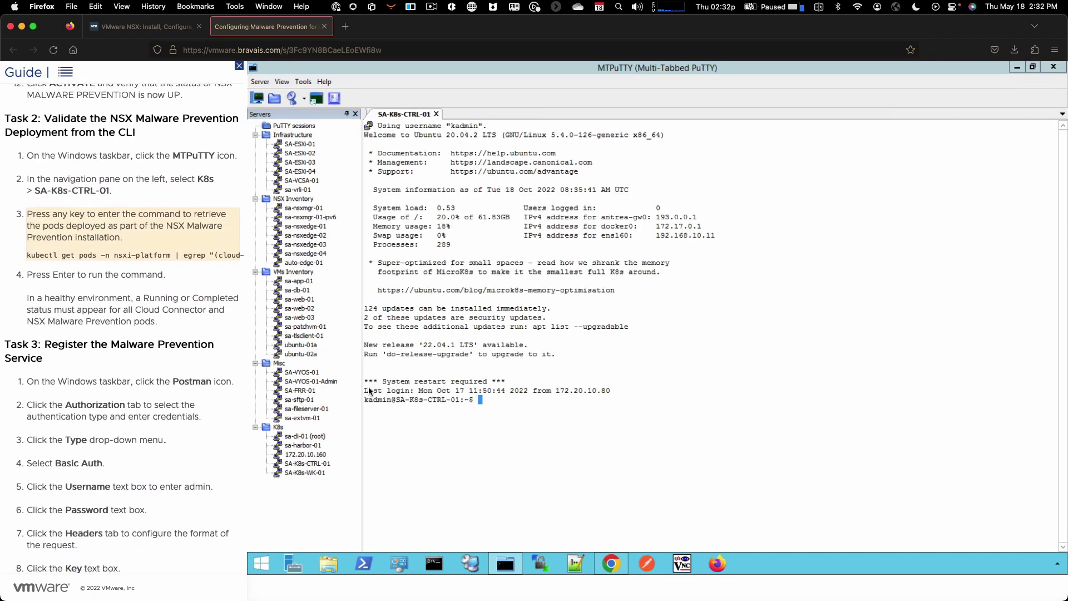
pyautogui.press('space')
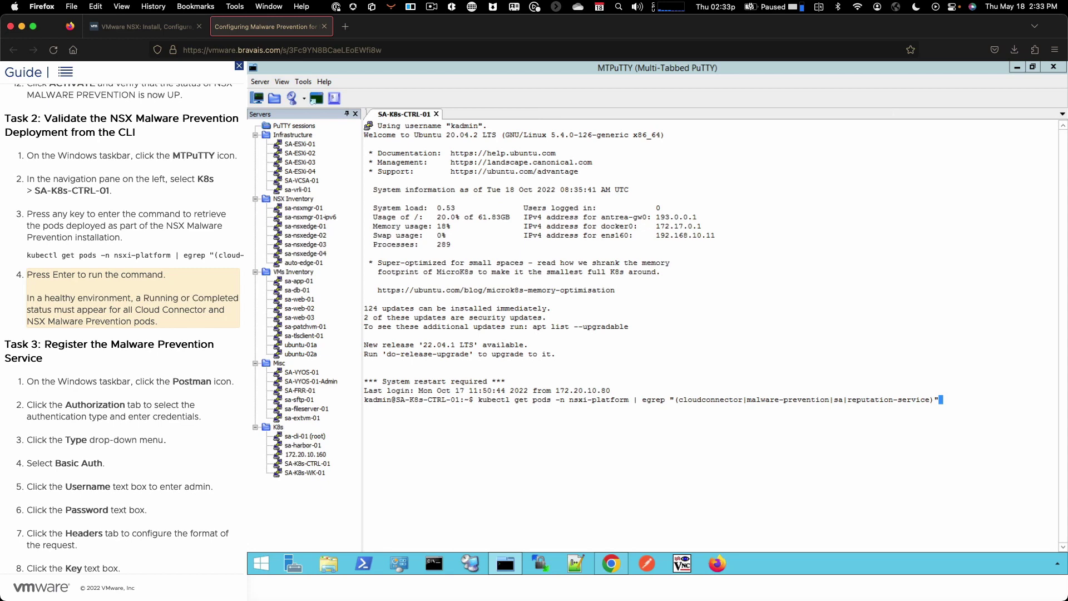
pyautogui.press('Return')
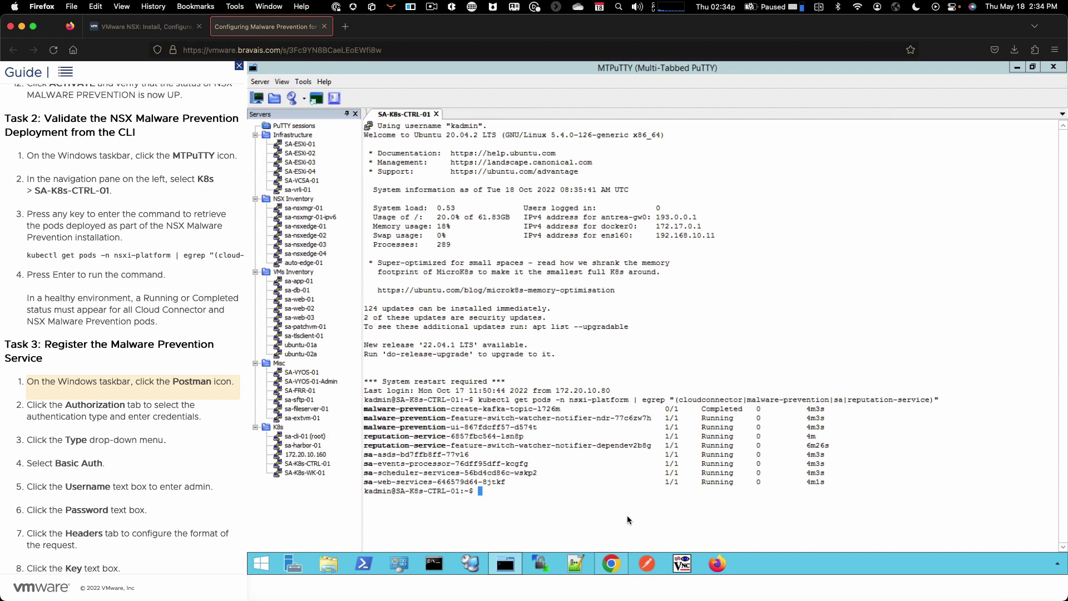
# Switch to Postman and set the untitled request's authorization to Basic Auth with username admin and the account password
pyautogui.click(646, 566)
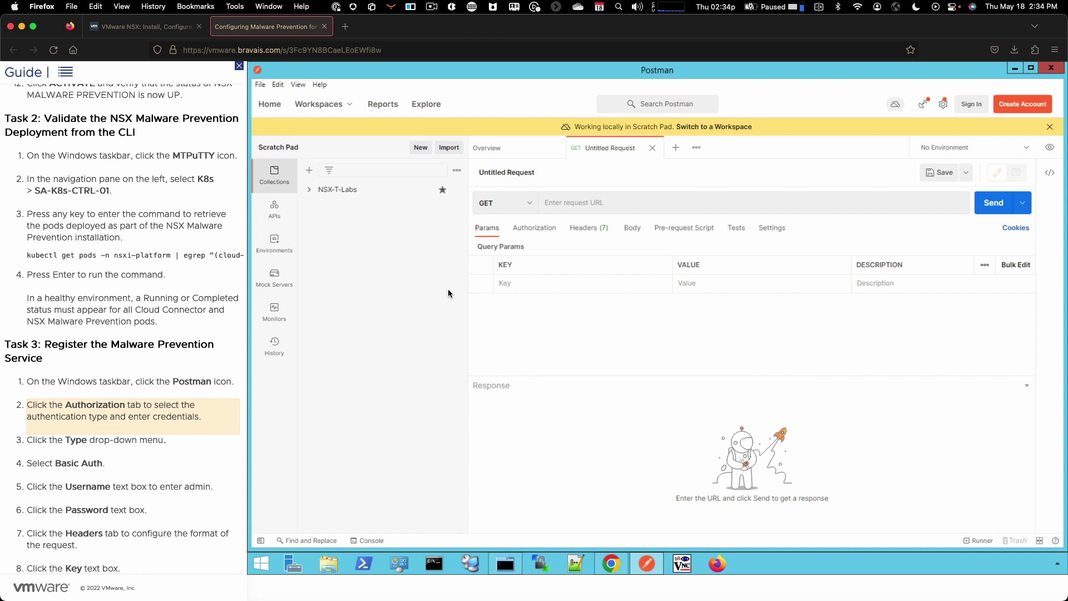
pyautogui.click(530, 227)
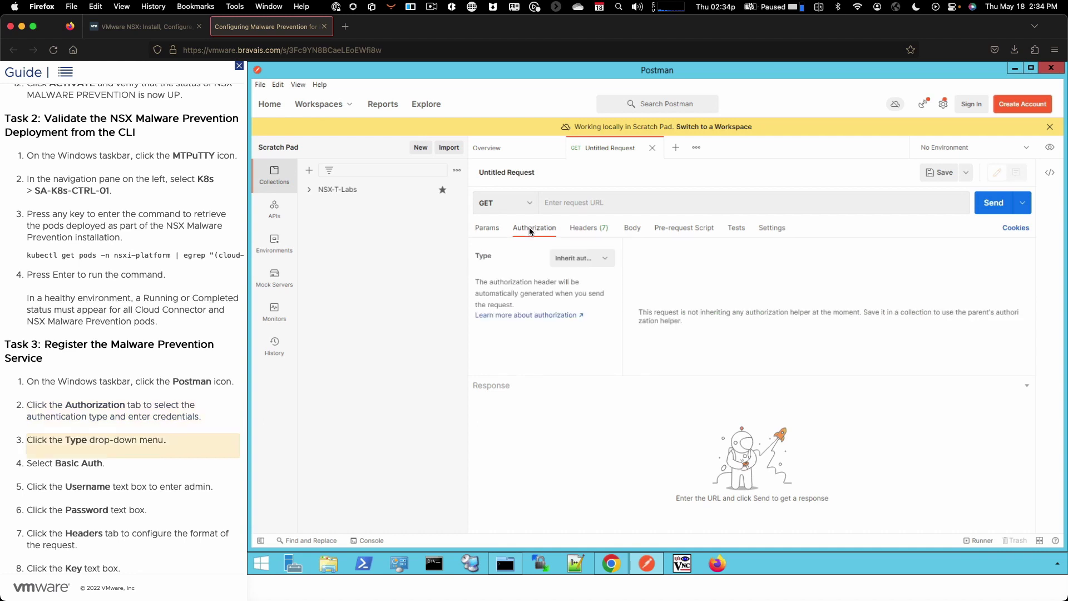
pyautogui.click(570, 257)
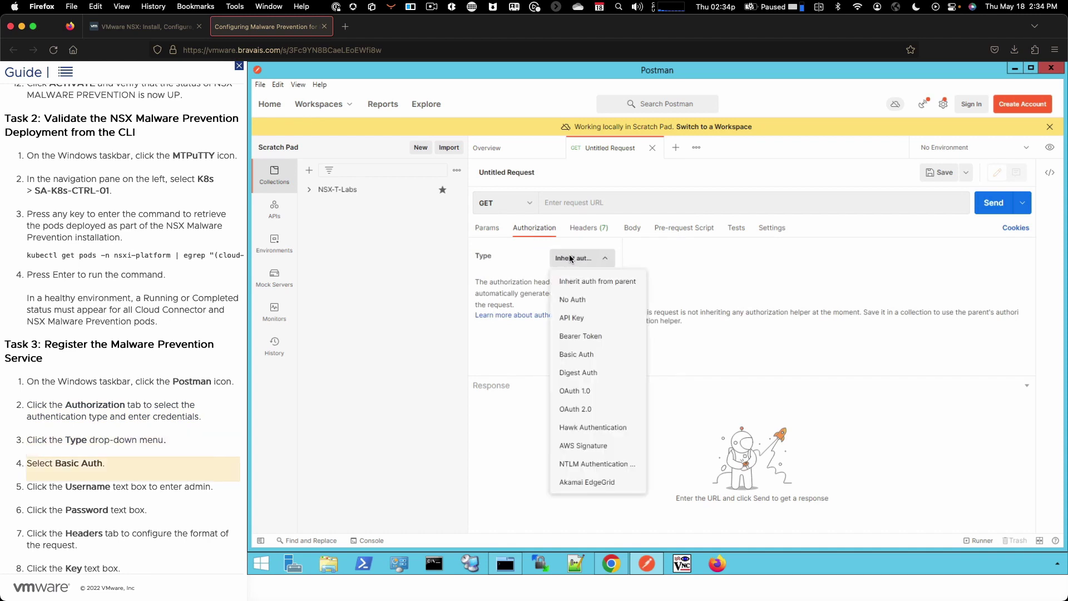
pyautogui.click(598, 354)
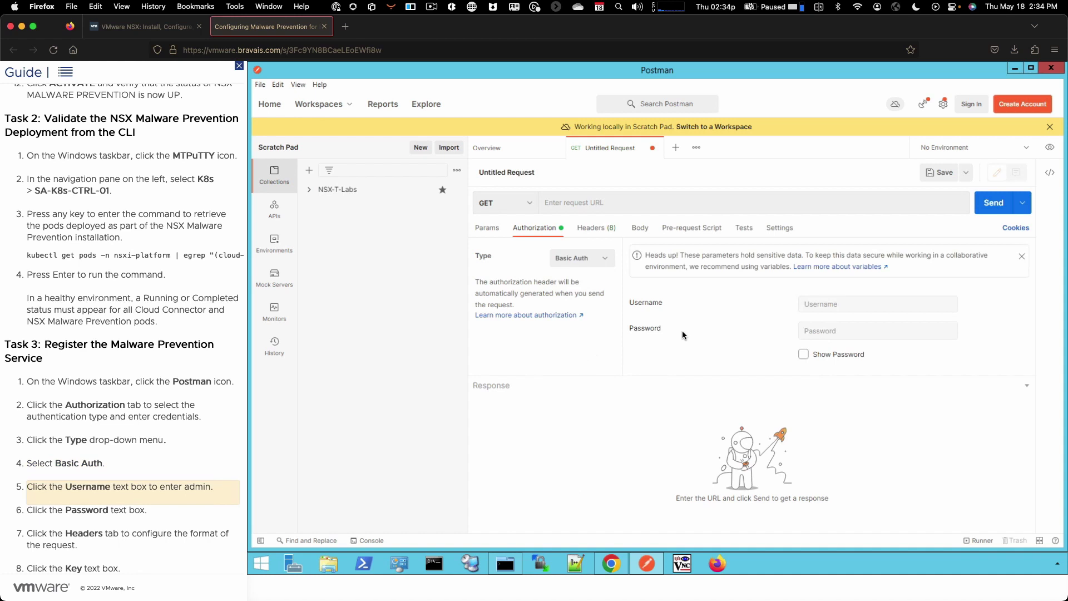
pyautogui.click(812, 300)
pyautogui.click(837, 332)
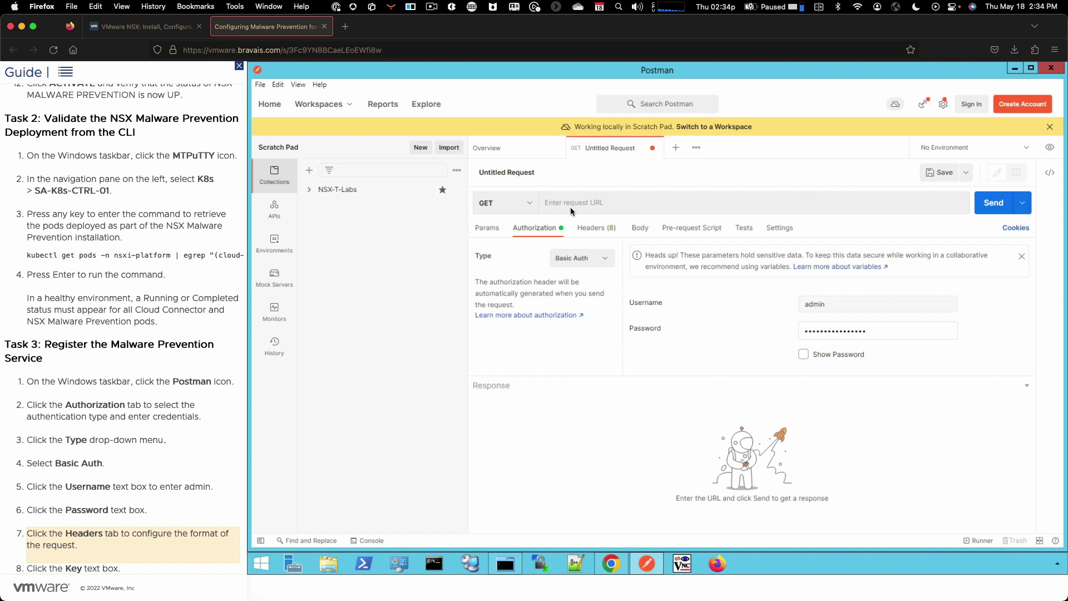
# Add a Content-Type request header with the value application/json
pyautogui.click(592, 229)
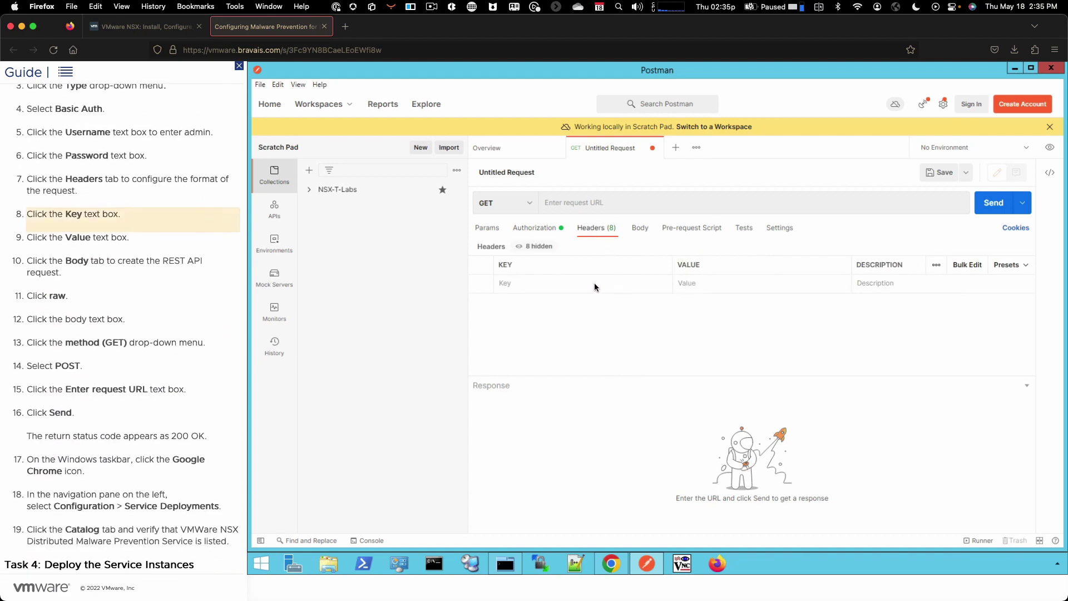
pyautogui.click(554, 286)
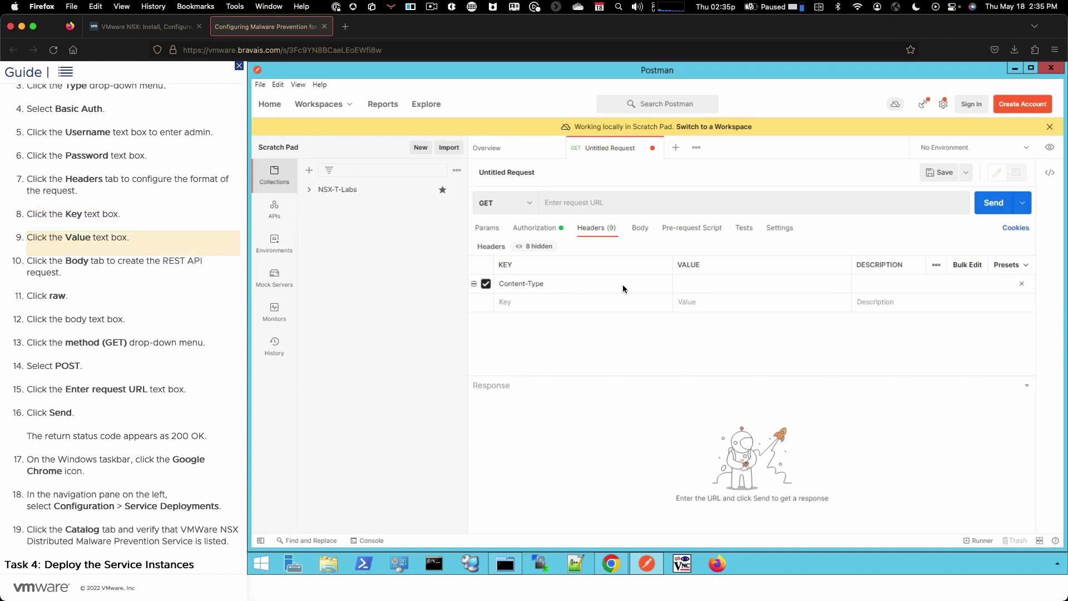
pyautogui.click(695, 286)
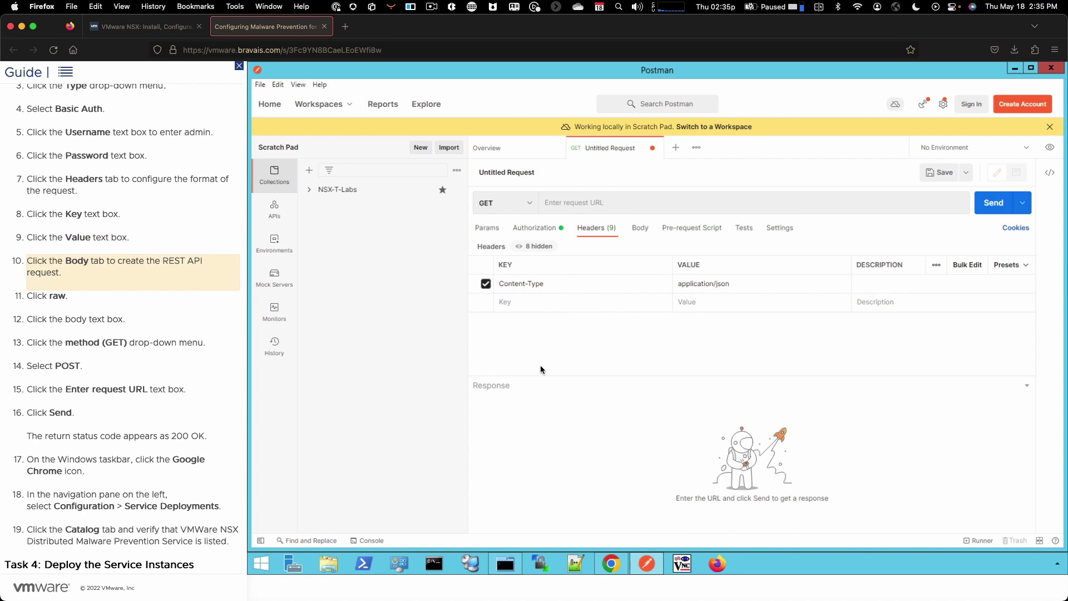
pyautogui.click(640, 228)
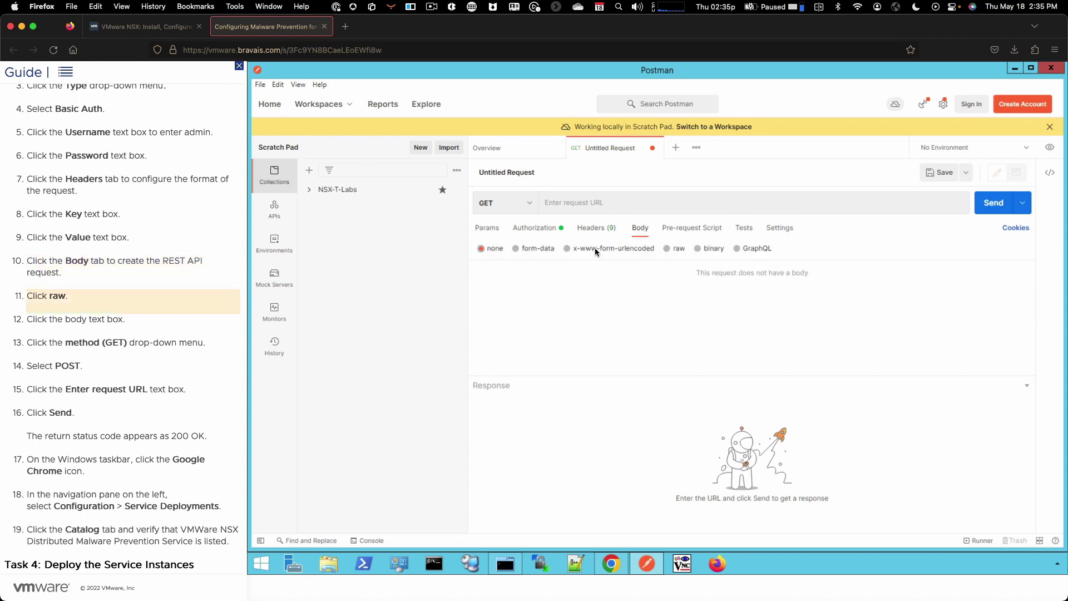
pyautogui.click(667, 248)
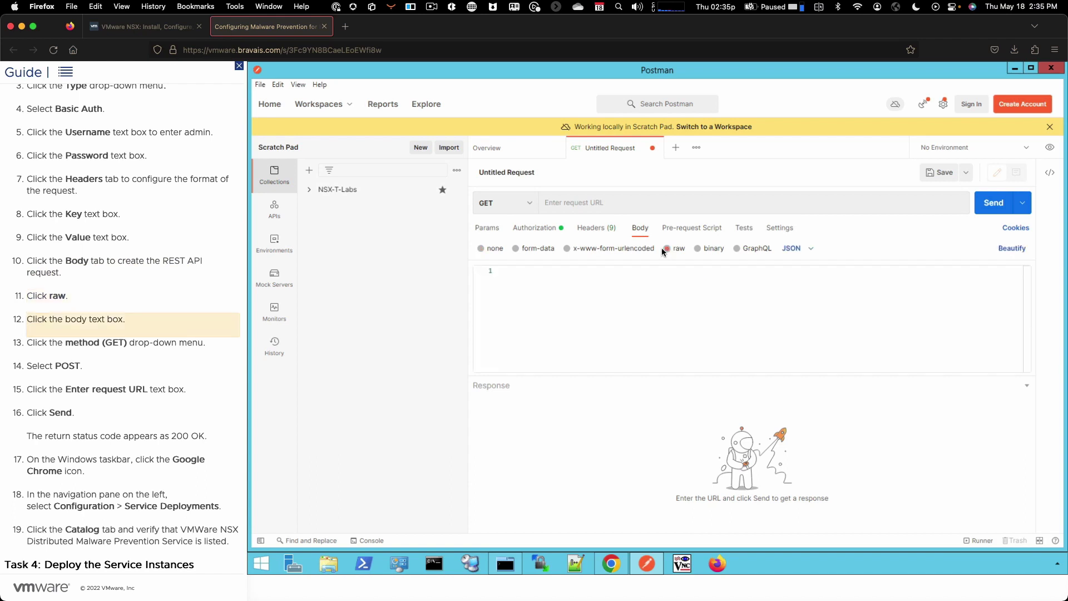
pyautogui.click(503, 273)
pyautogui.write('{ "ovf_url": "http://172.20.10.11/files/svm-ovf-files/nsx-svm-appliance-4.0.1.1.0.20598729.ovf", "deployment_spec_name": "MPS-SVM", "svm_version": "4.0.1.1" }')
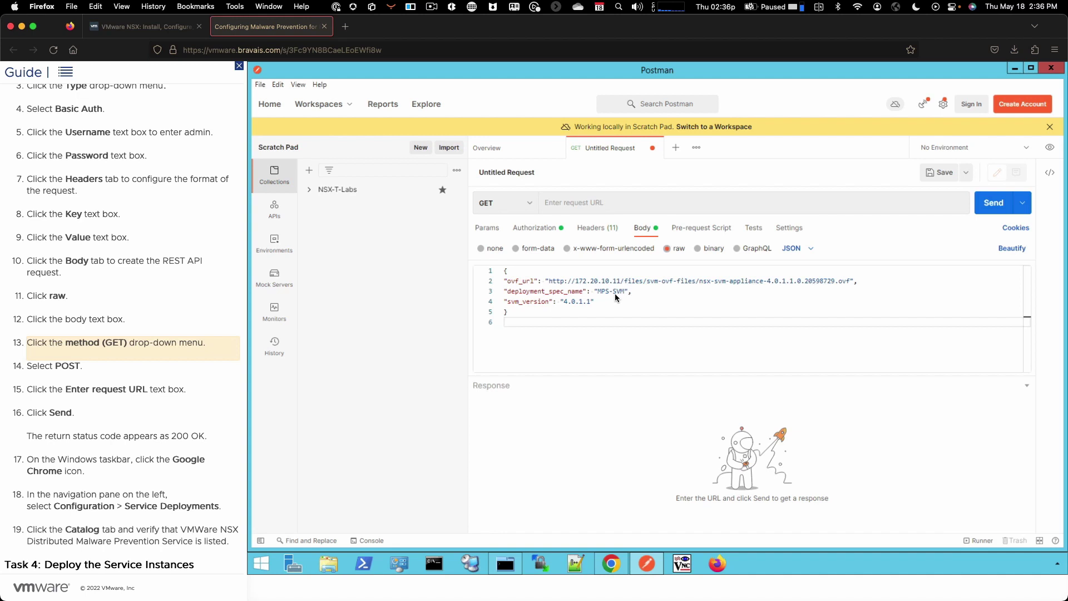
pyautogui.click(525, 204)
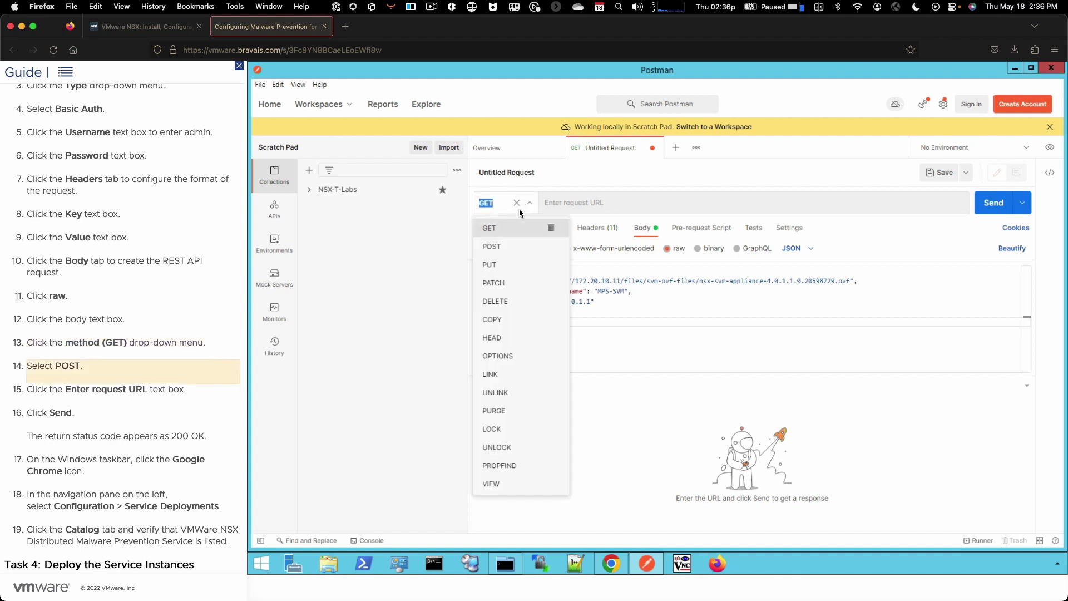
pyautogui.click(493, 249)
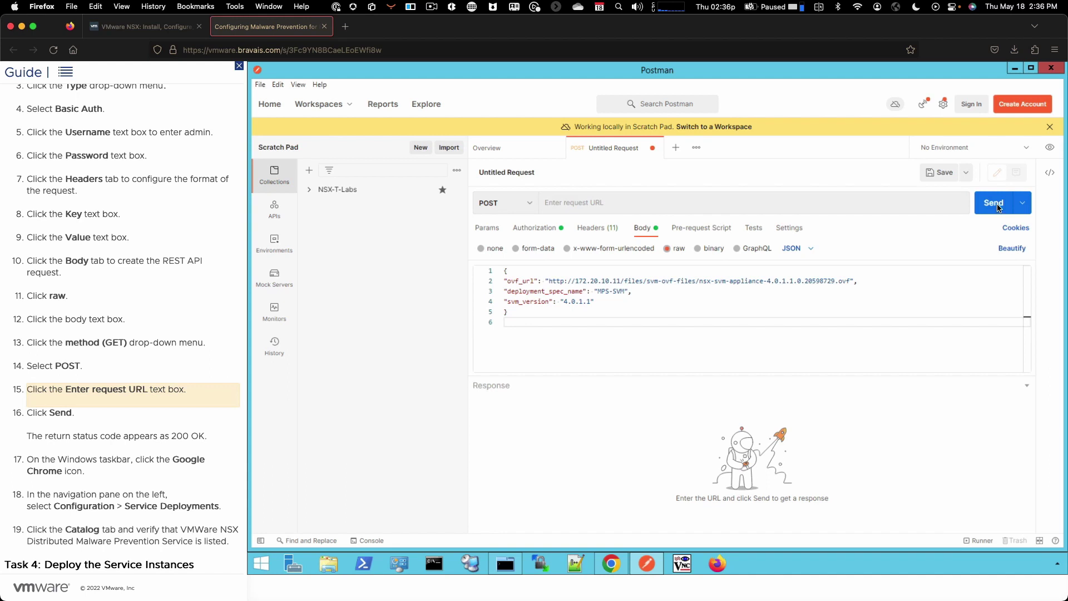
pyautogui.click(720, 210)
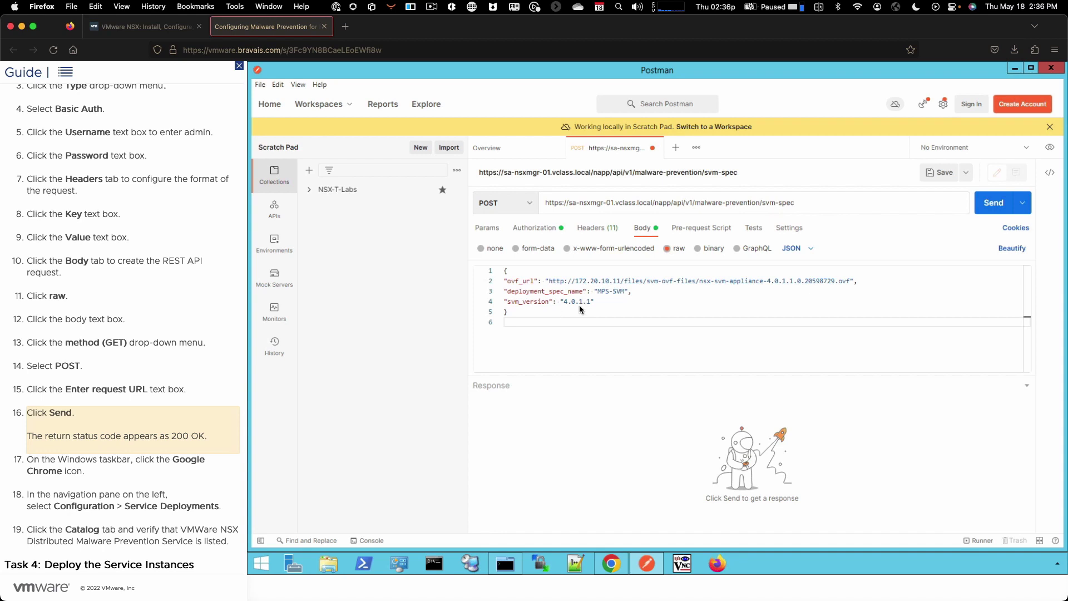
pyautogui.click(994, 202)
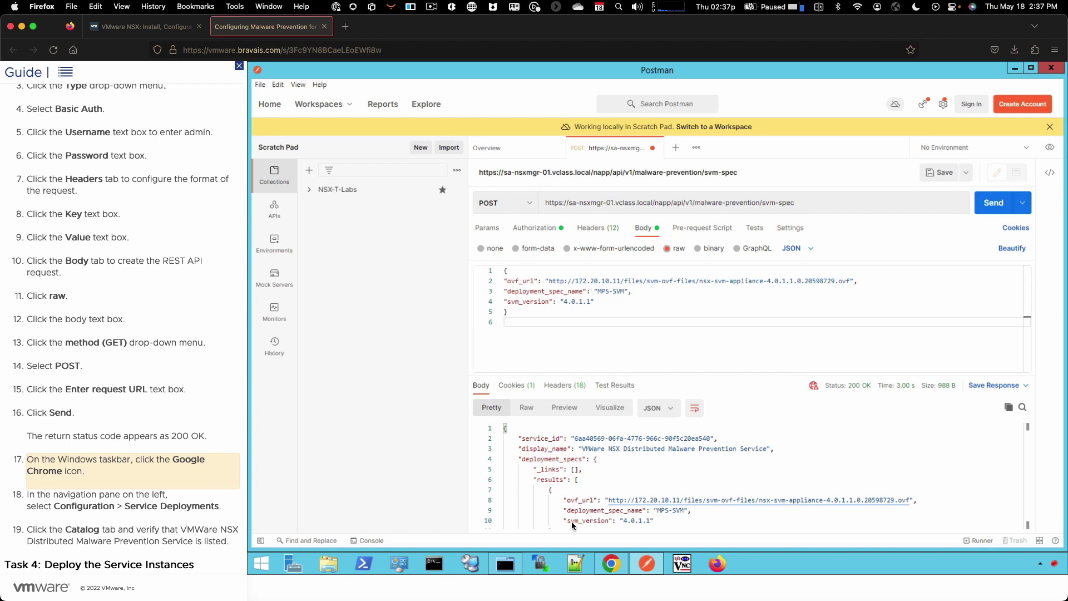
# Switch to Chrome and check the Service Deployments catalog in NSX for the VMWare NSX Distributed Malware Prevention Service
pyautogui.click(612, 565)
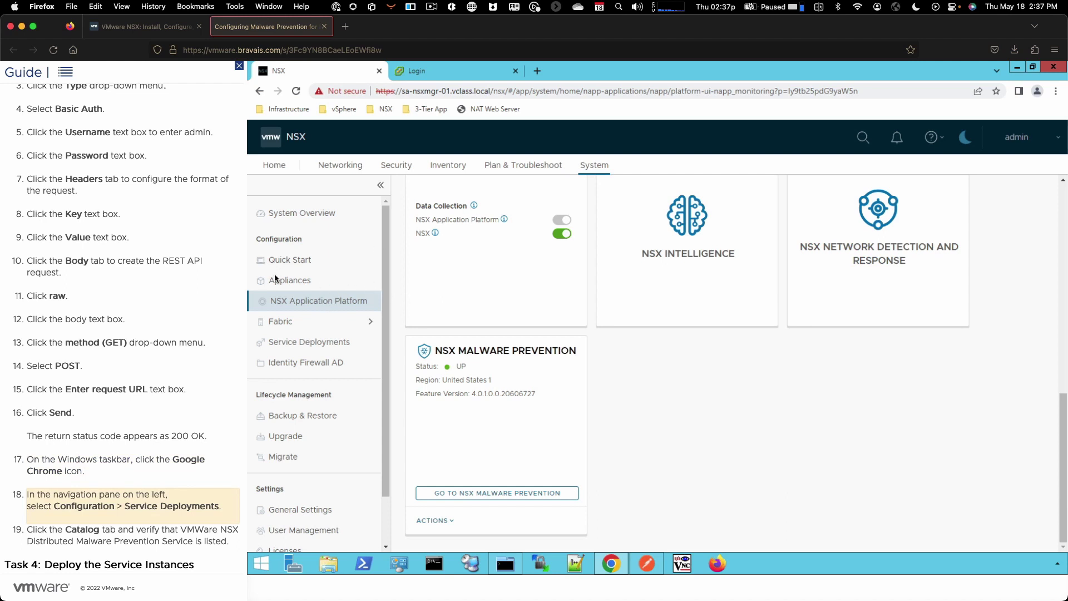
pyautogui.click(287, 343)
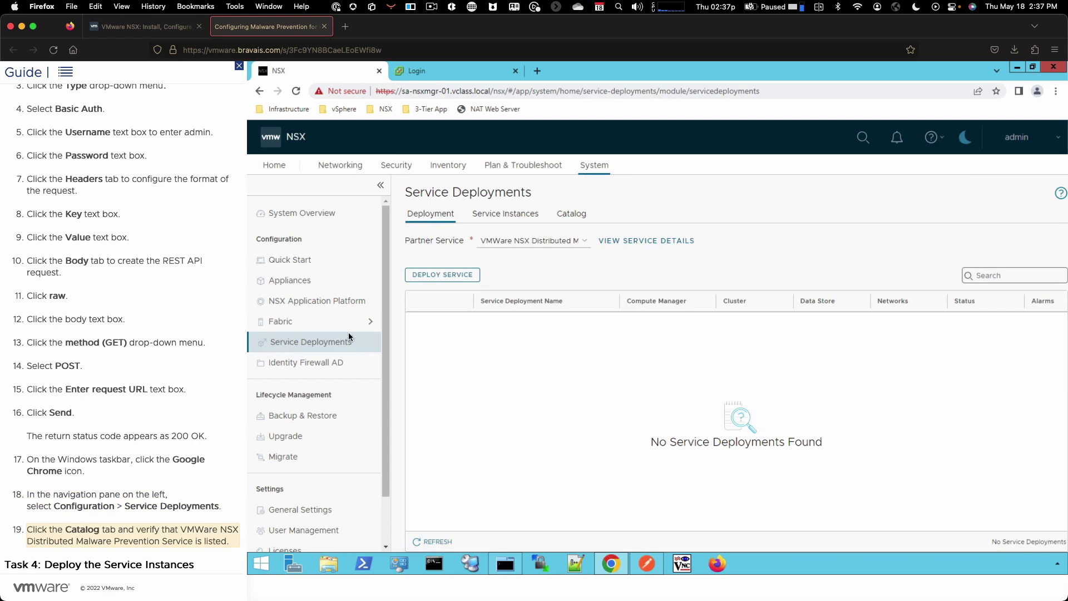
pyautogui.click(578, 218)
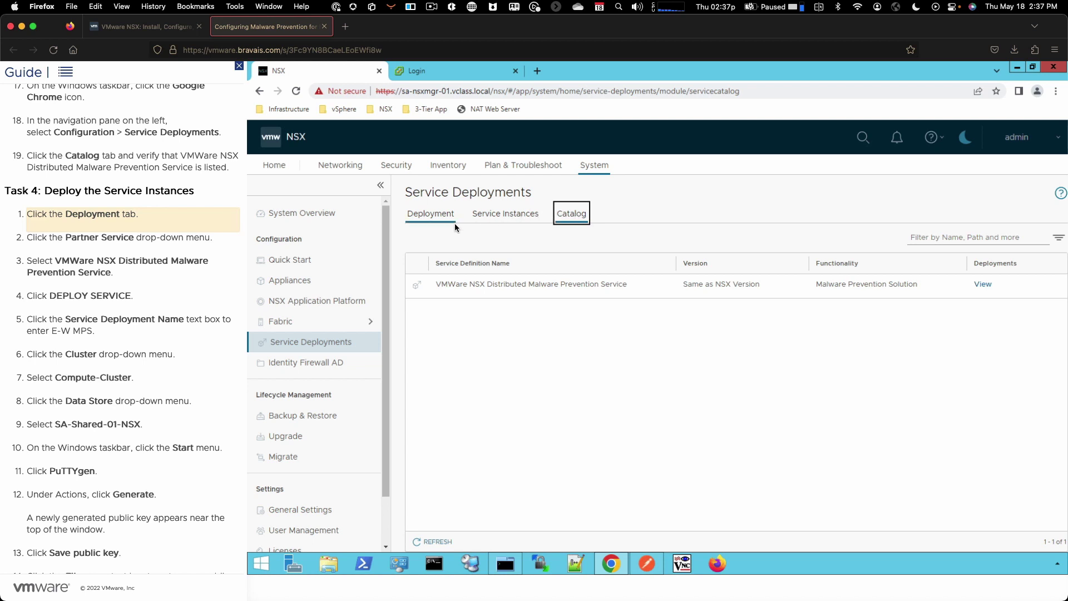
# Start a service deployment for the partner service VMWare NSX Distributed Malware Prevention Service and name it "E-W MPS"
pyautogui.click(439, 222)
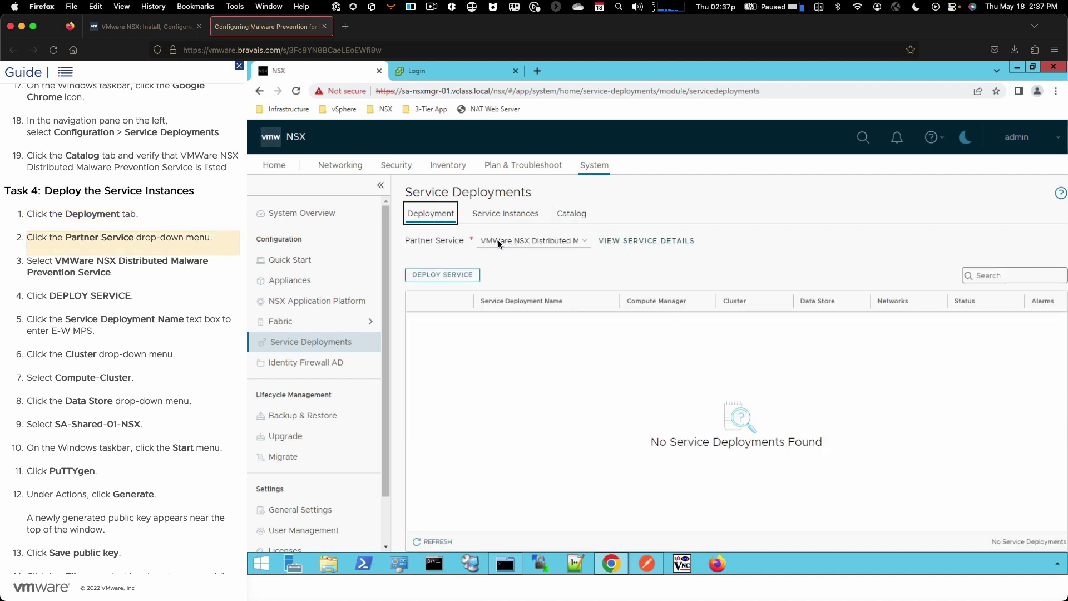
pyautogui.click(580, 241)
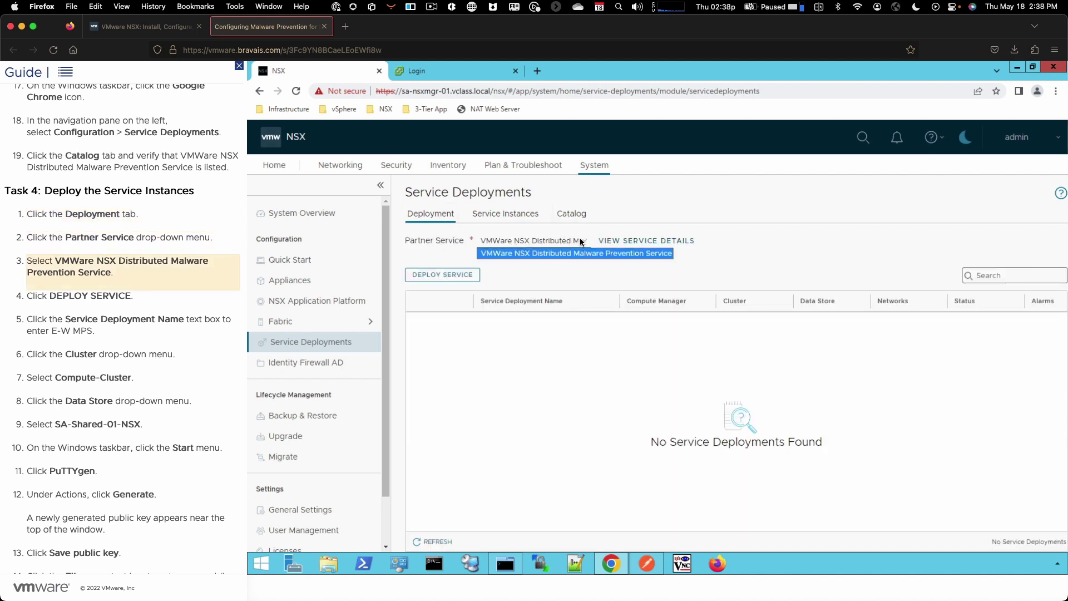
pyautogui.click(530, 252)
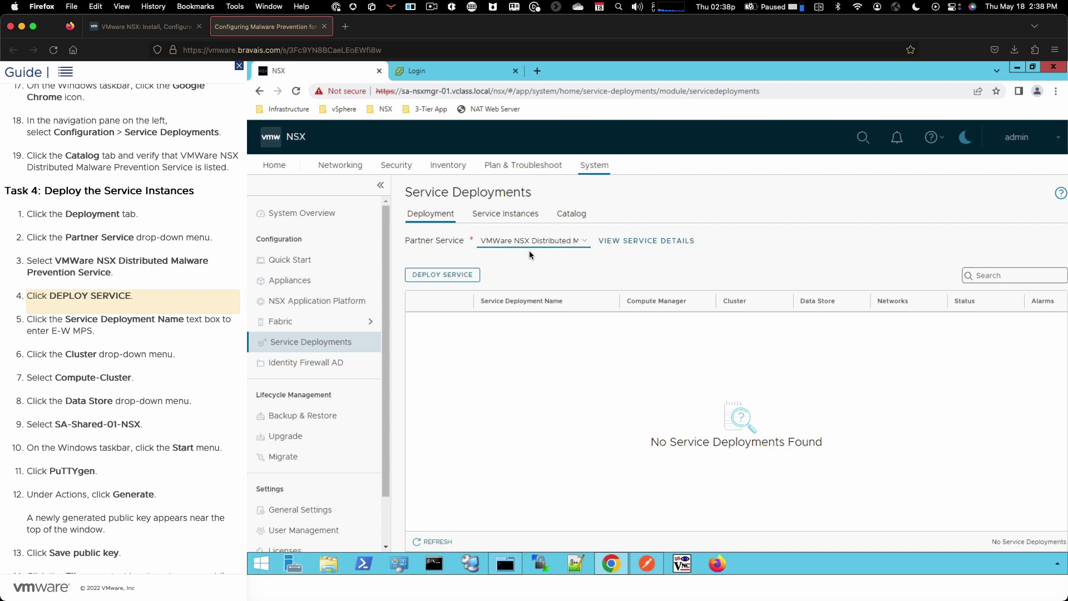
pyautogui.click(464, 277)
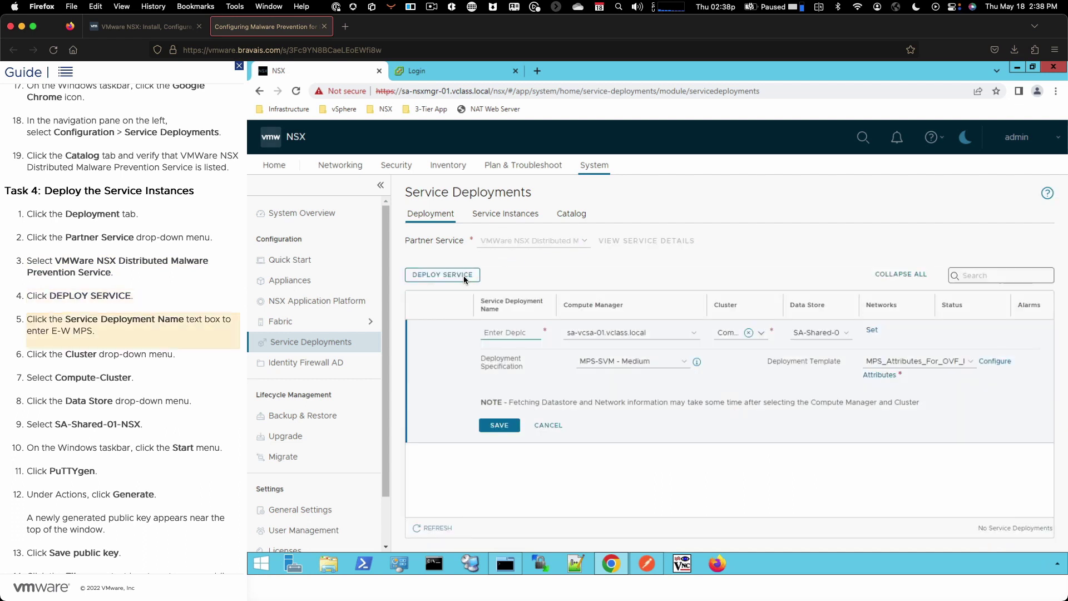
pyautogui.click(483, 336)
pyautogui.write('E-W MPS')
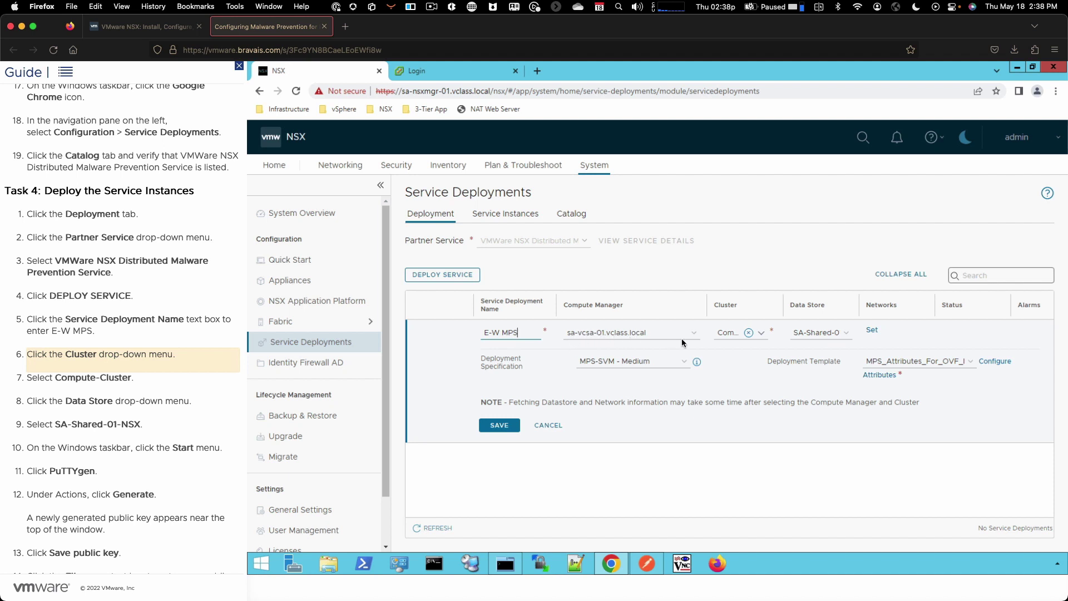
# Set the E-W MPS deployment's cluster to Compute-Cluster and its data store to SA-Shared-01-NSX
pyautogui.click(762, 334)
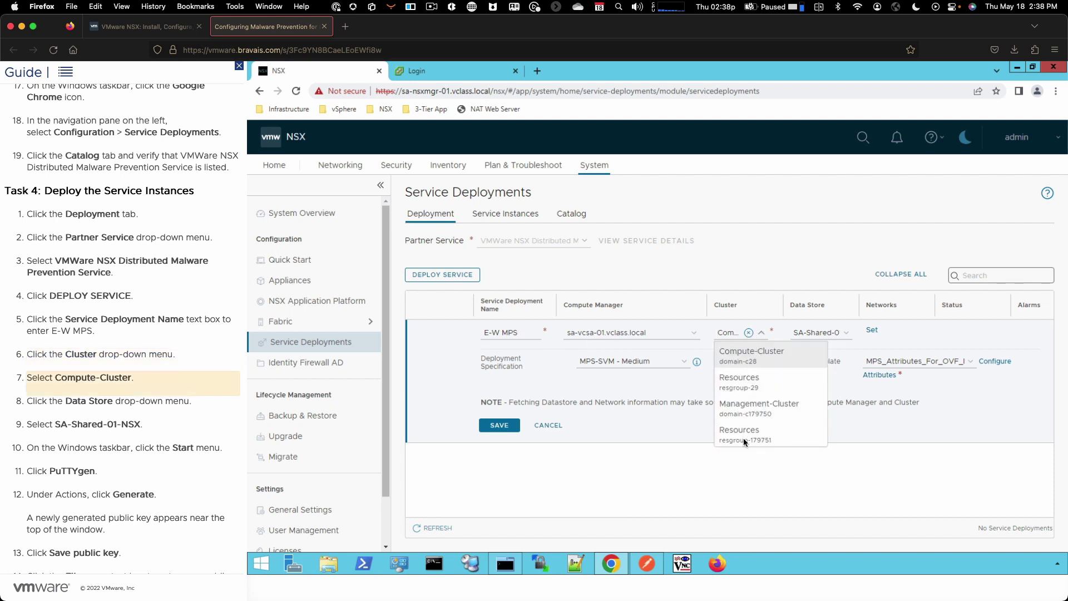
pyautogui.click(743, 356)
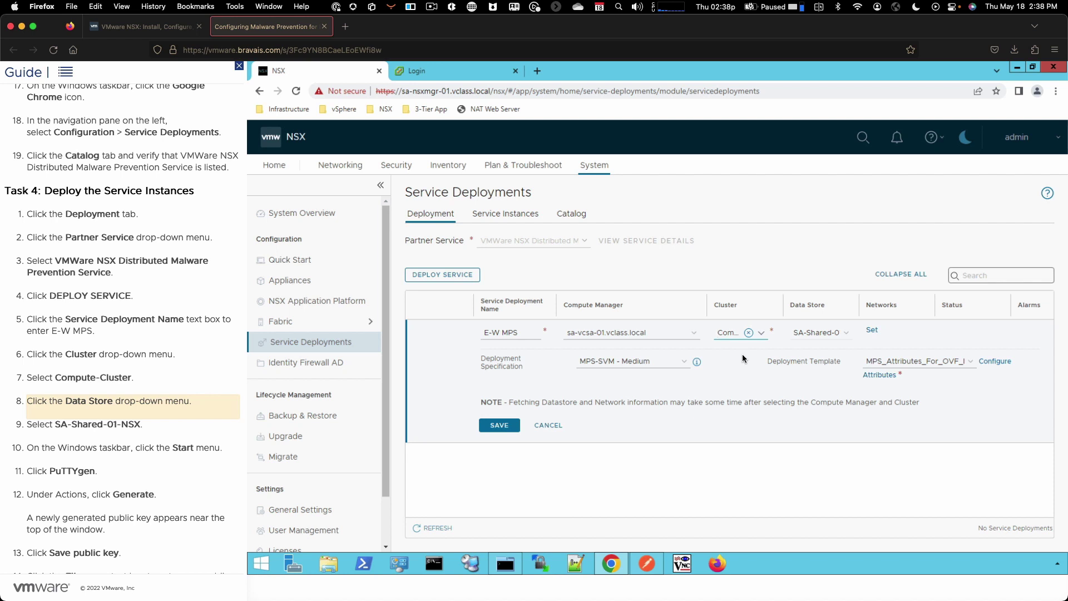
pyautogui.click(843, 331)
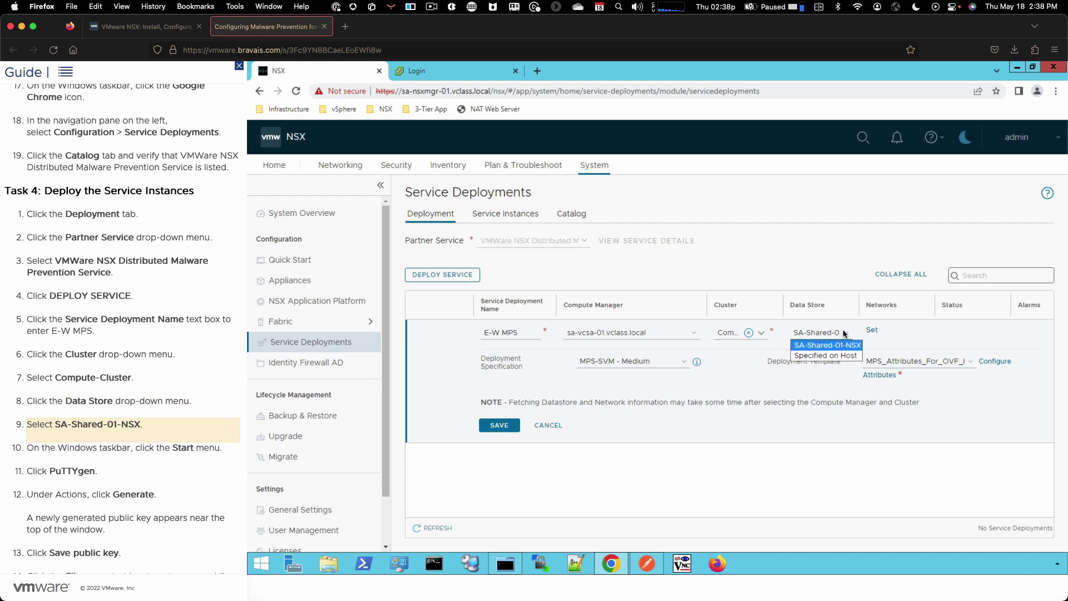
pyautogui.click(817, 346)
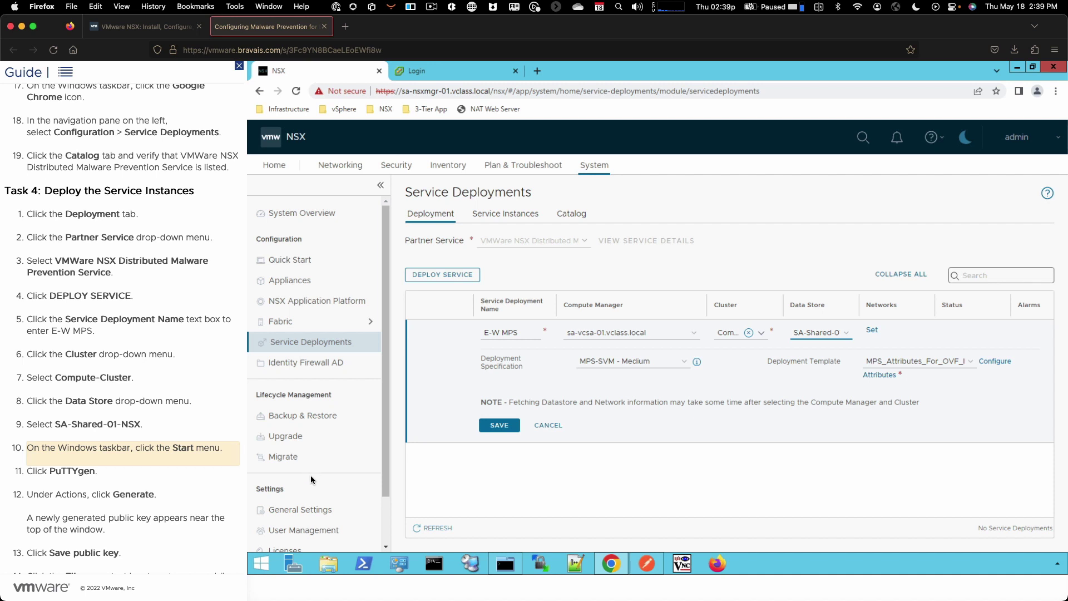
# Open PuTTYgen and generate a 2048-bit RSA public/private key pair
pyautogui.click(262, 564)
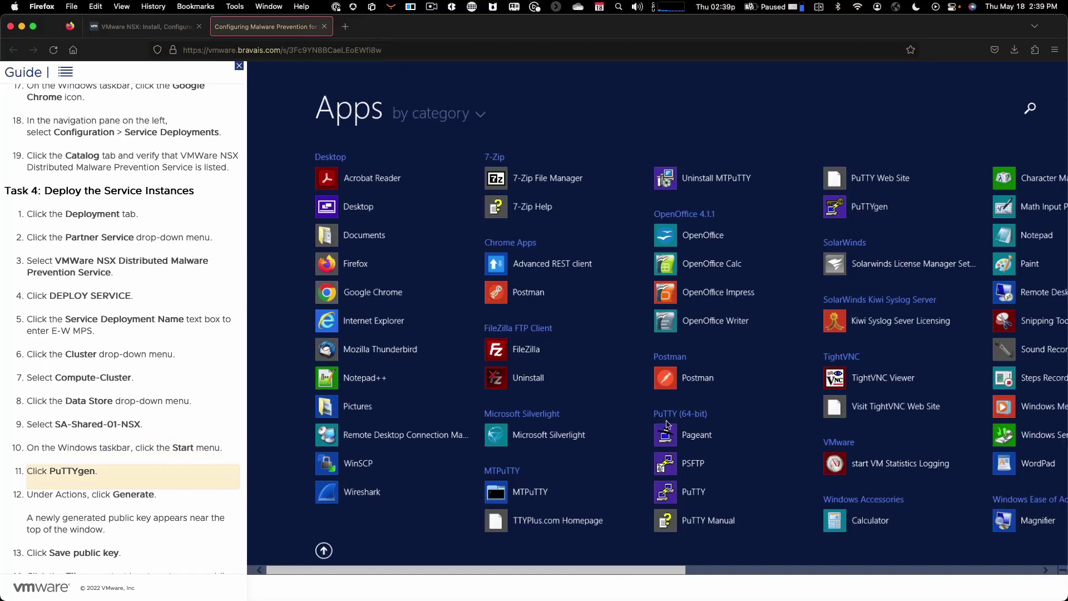
pyautogui.click(871, 209)
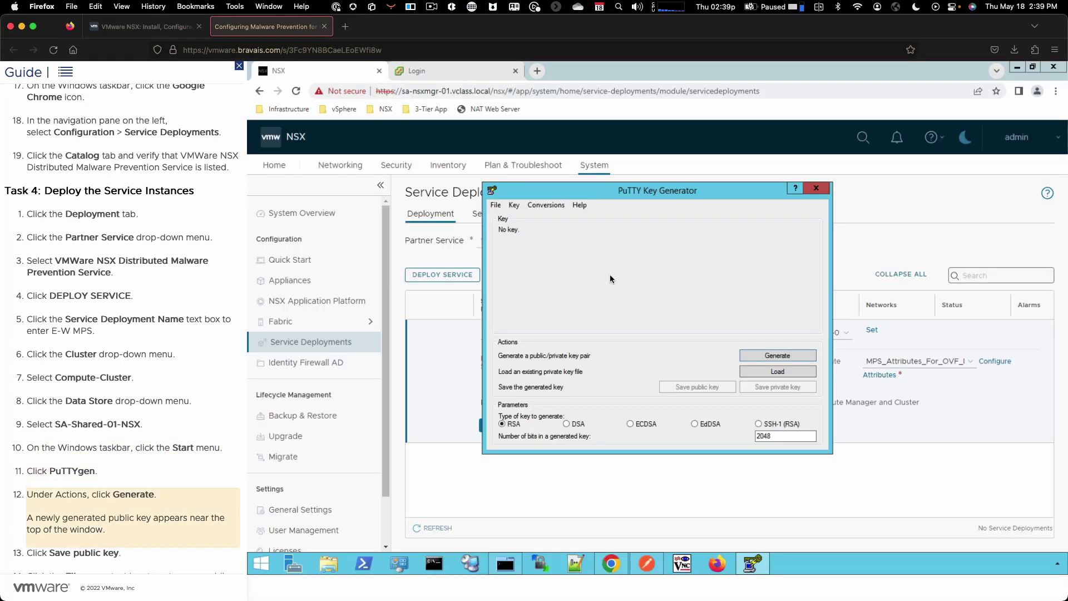
pyautogui.click(760, 355)
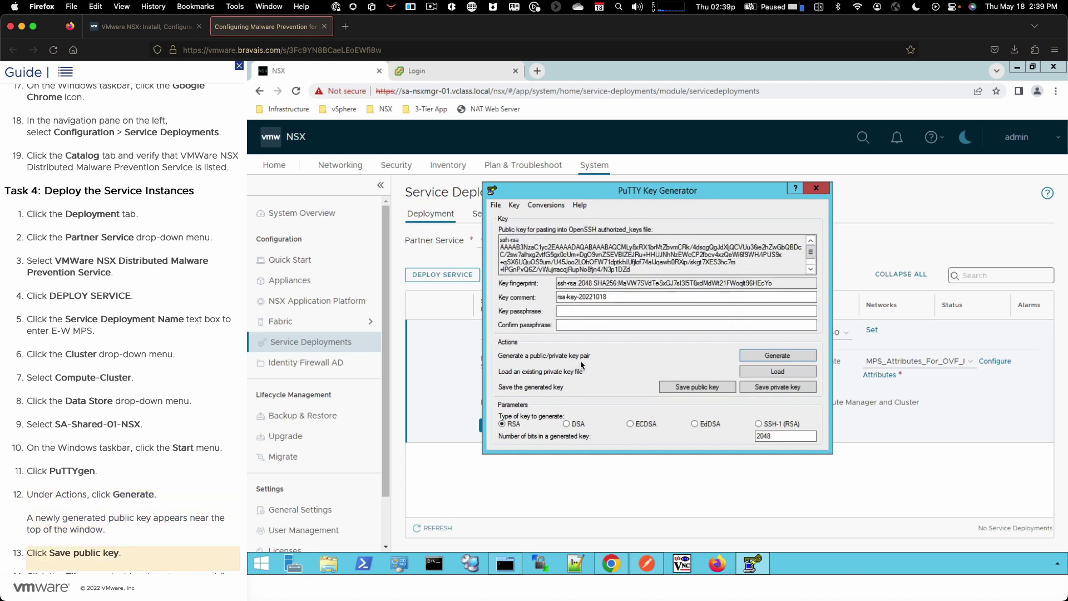
# Save the generated public key to the Desktop as svm-public-key
pyautogui.click(684, 387)
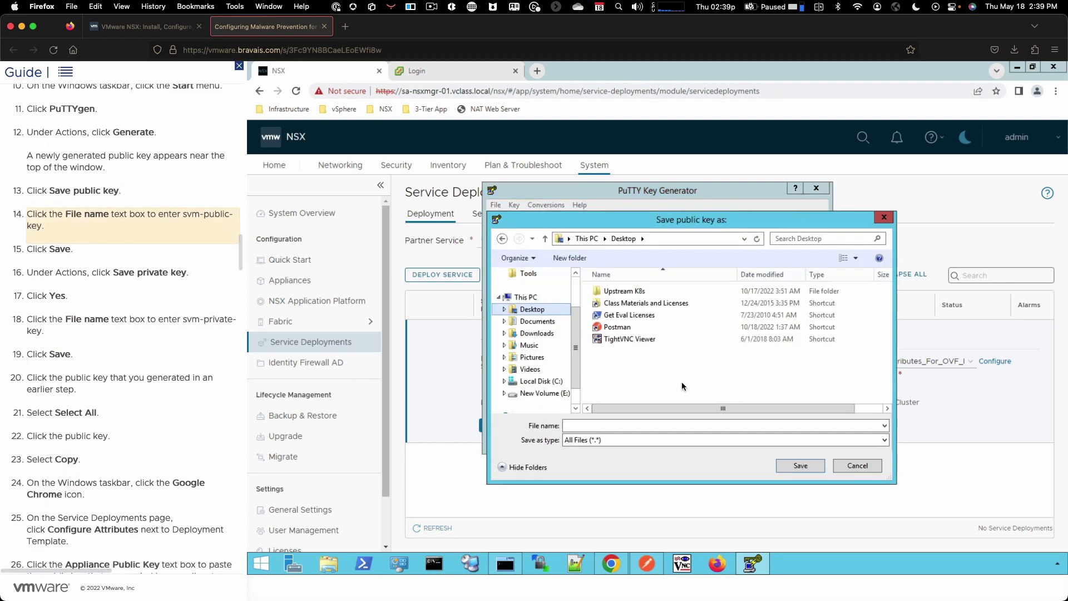
pyautogui.click(629, 426)
pyautogui.write('svm-public-key')
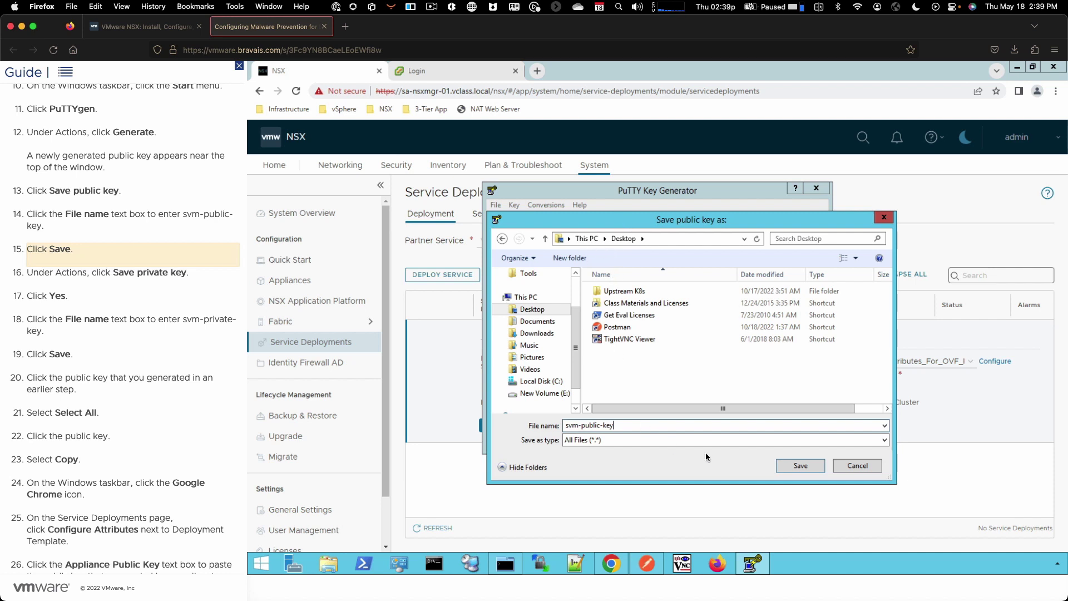
pyautogui.click(810, 466)
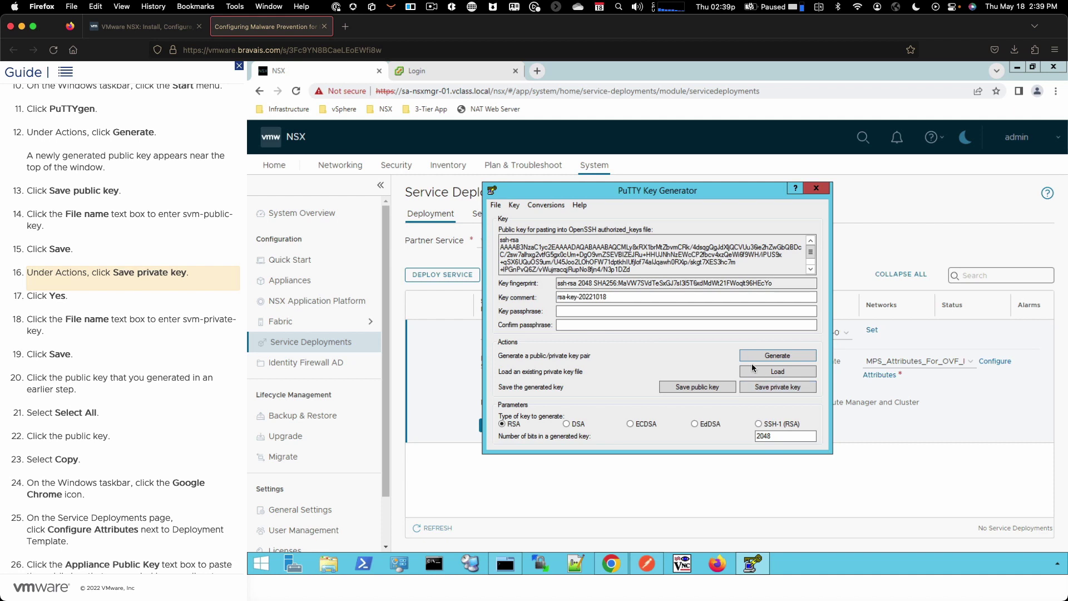
# Save the private key without a passphrase to the Desktop as svm-private-key
pyautogui.click(761, 389)
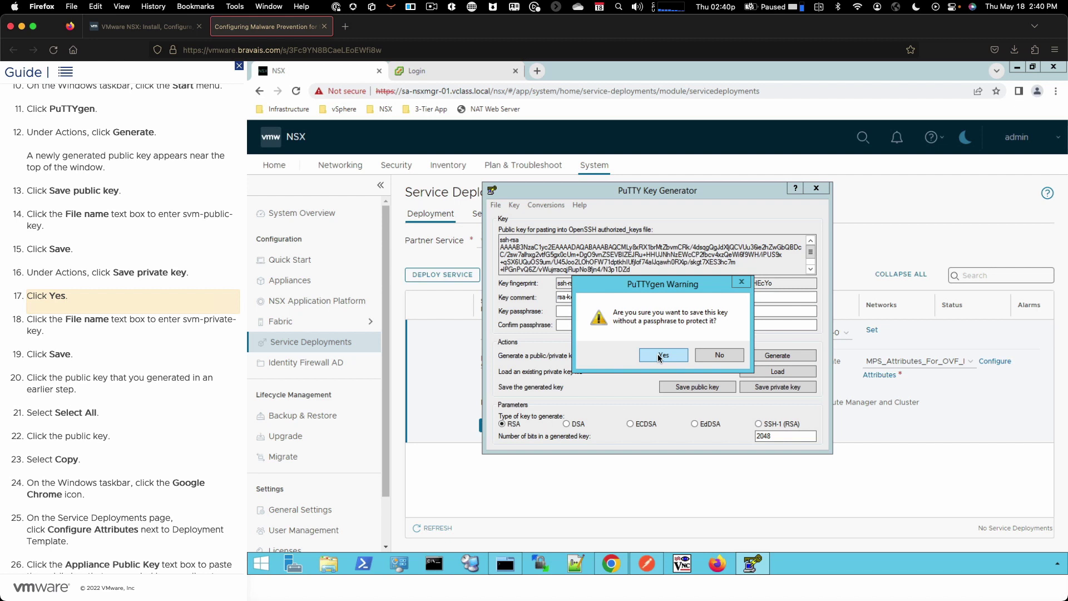
pyautogui.click(659, 356)
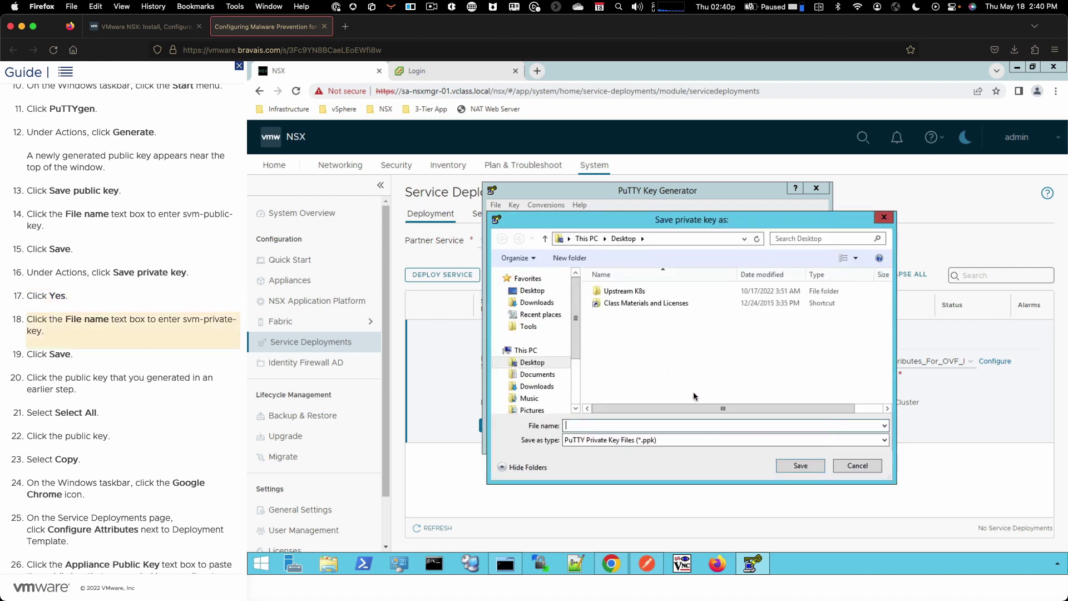
pyautogui.click(689, 423)
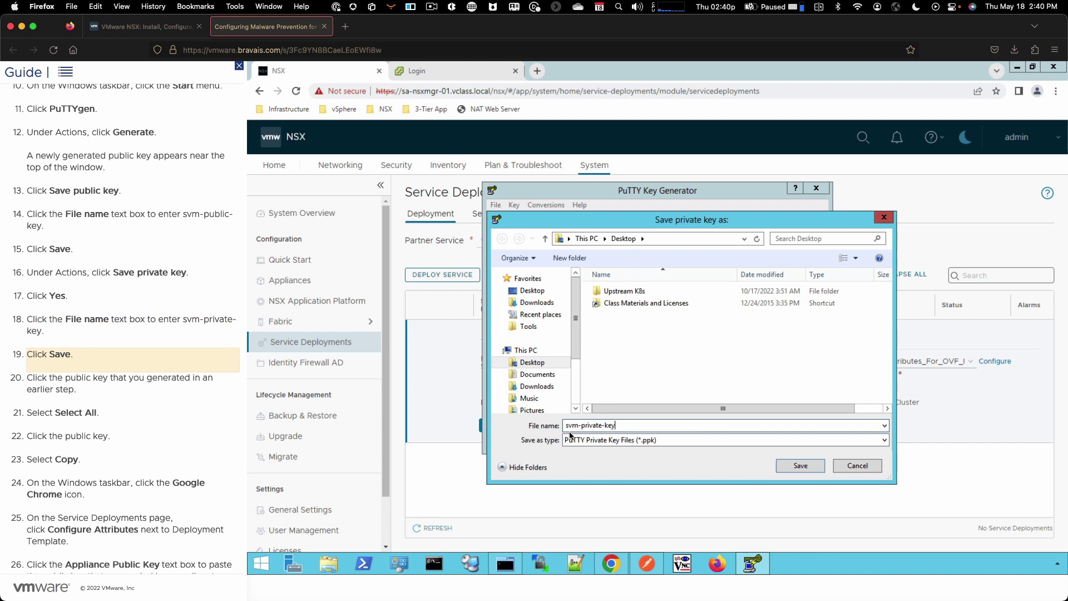
pyautogui.click(801, 466)
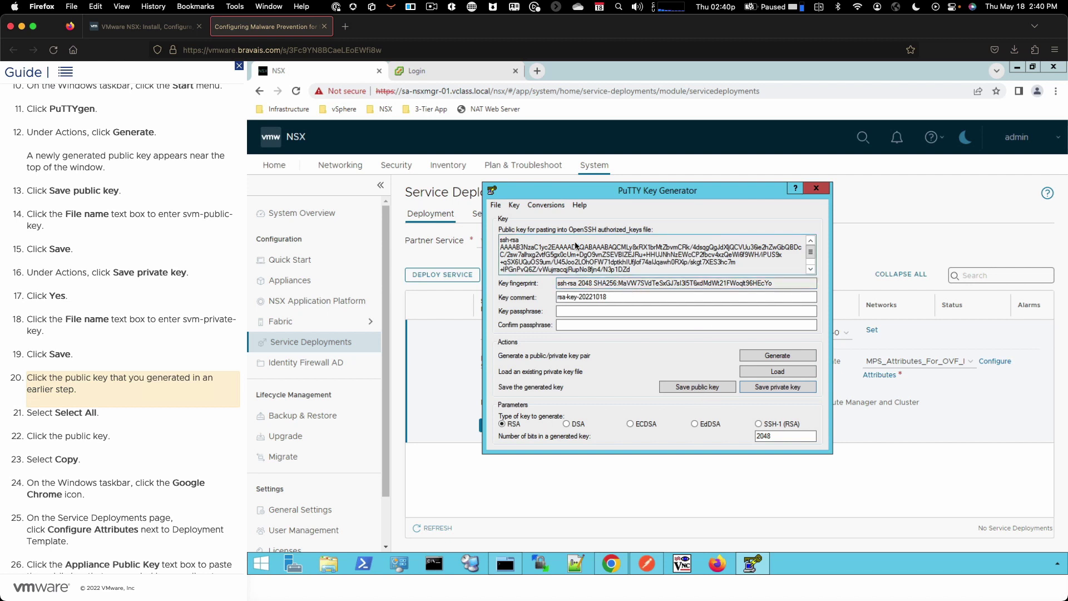
# Copy the entire generated public key text in PuTTY Key Generator
pyautogui.rightClick(580, 253)
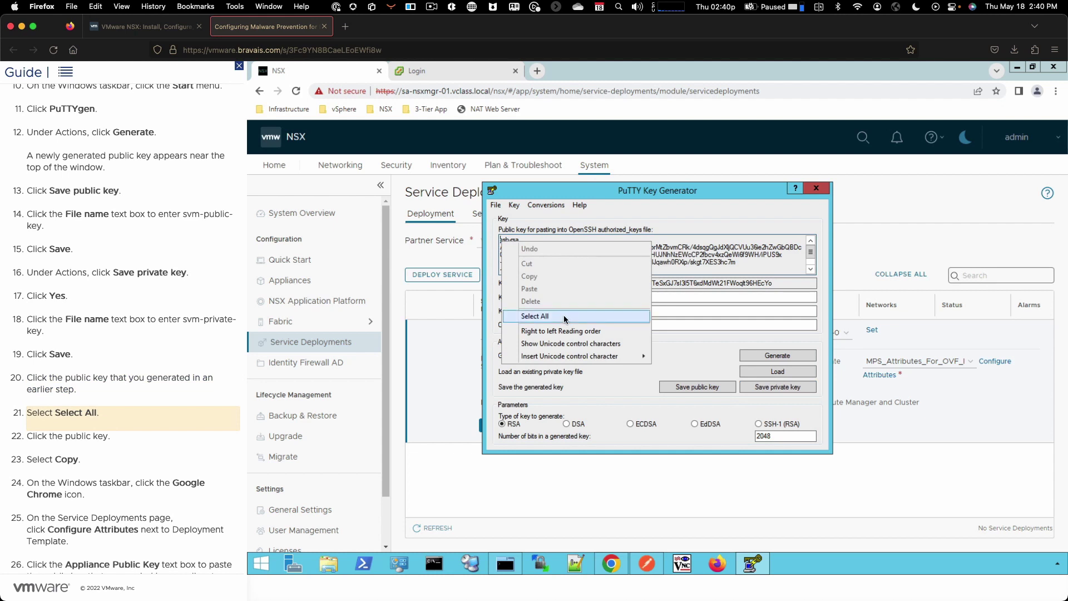
pyautogui.click(535, 316)
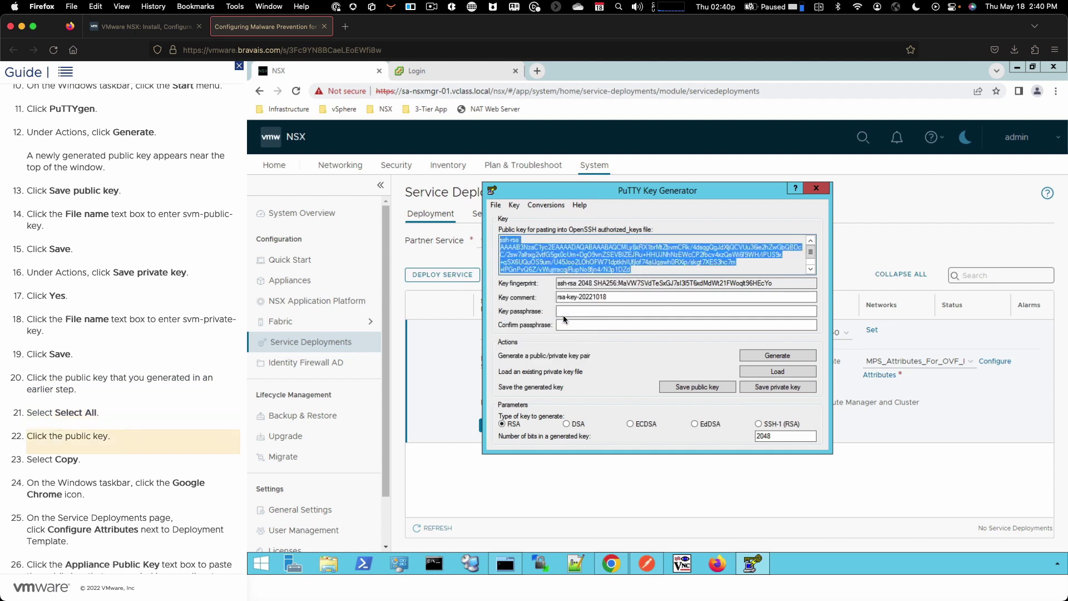
pyautogui.rightClick(533, 270)
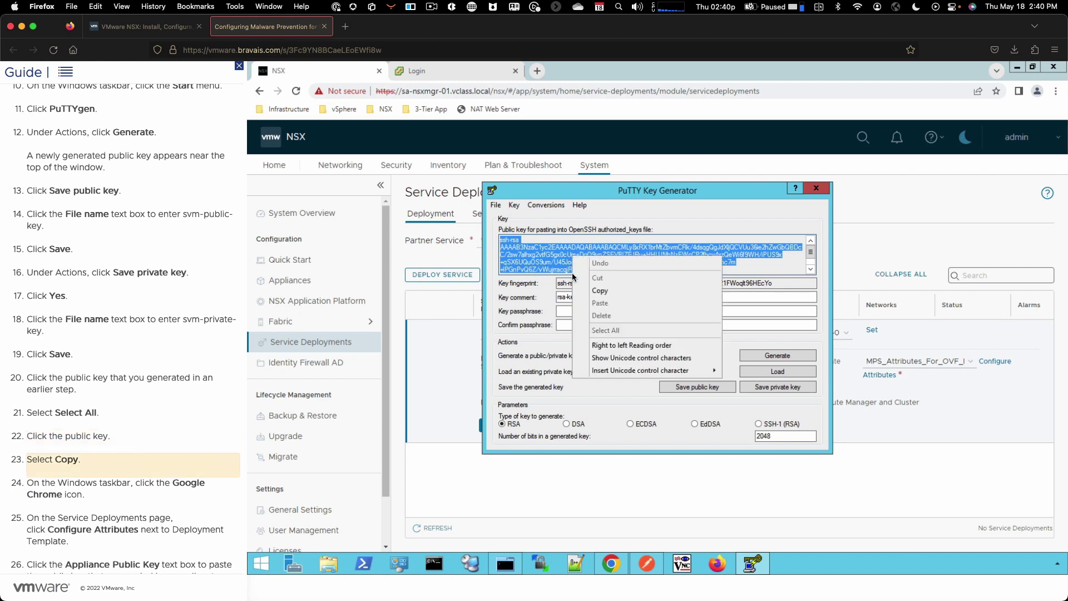
pyautogui.click(603, 291)
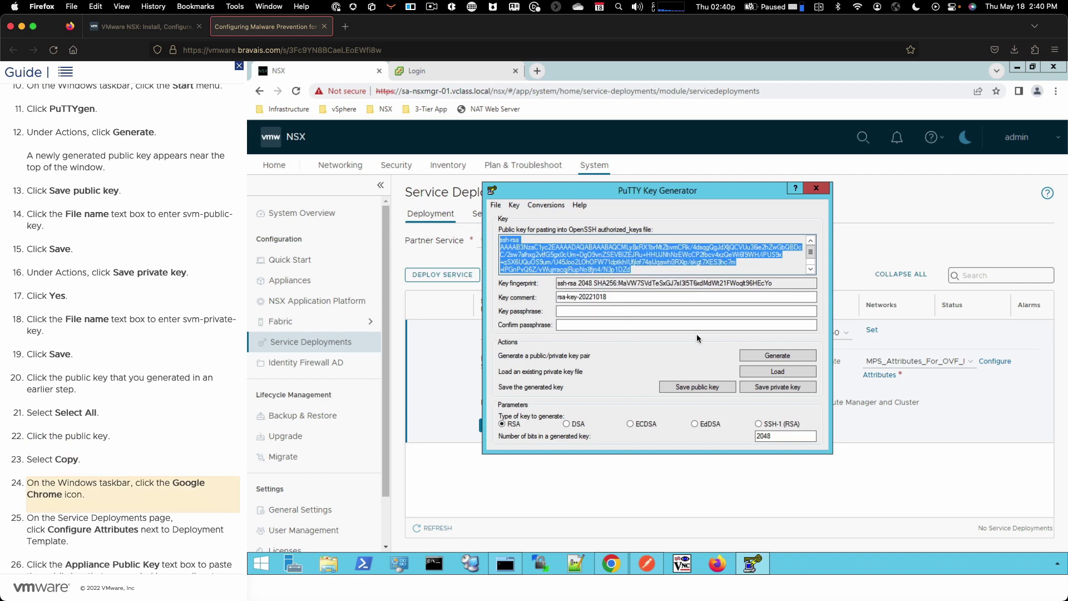
# Switch back to Chrome, paste the copied key as the deployment template's Appliance Public Key attribute and save the attributes
pyautogui.click(613, 564)
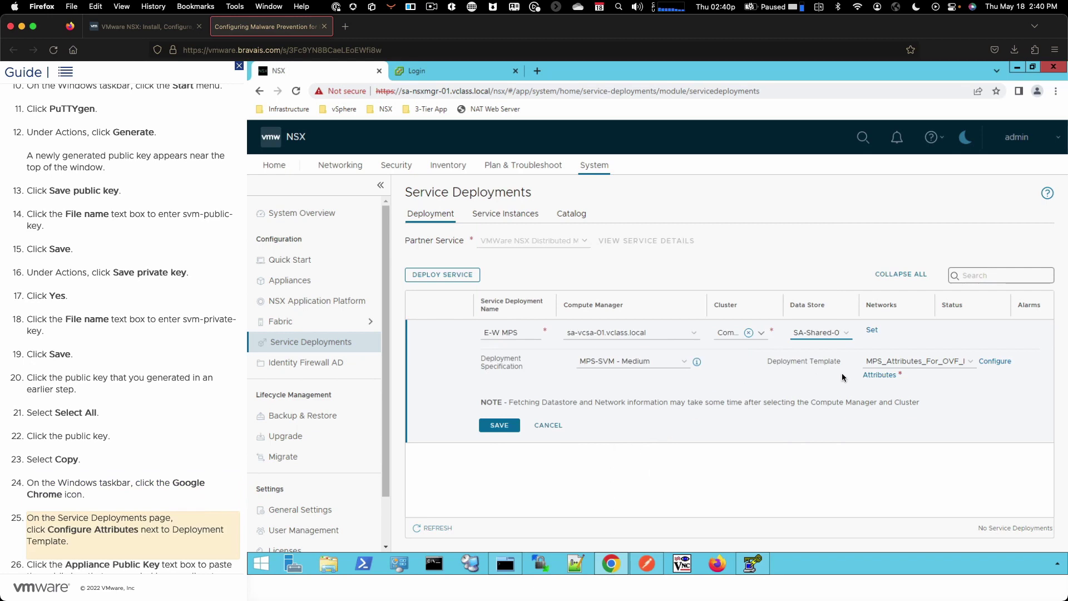
pyautogui.click(991, 361)
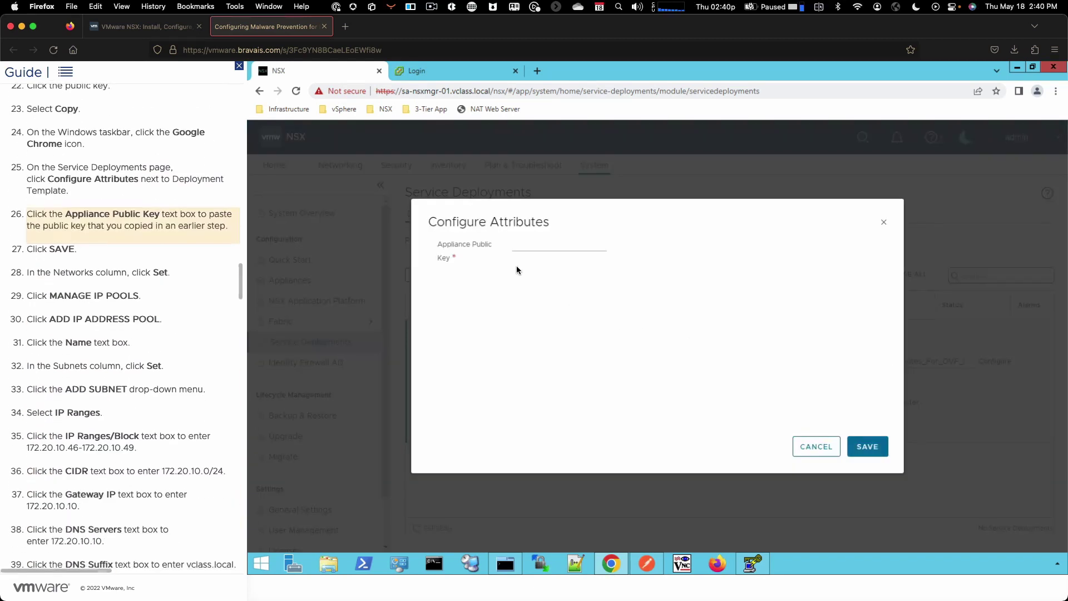
pyautogui.click(524, 246)
pyautogui.hotkey('ctrl', 'v')
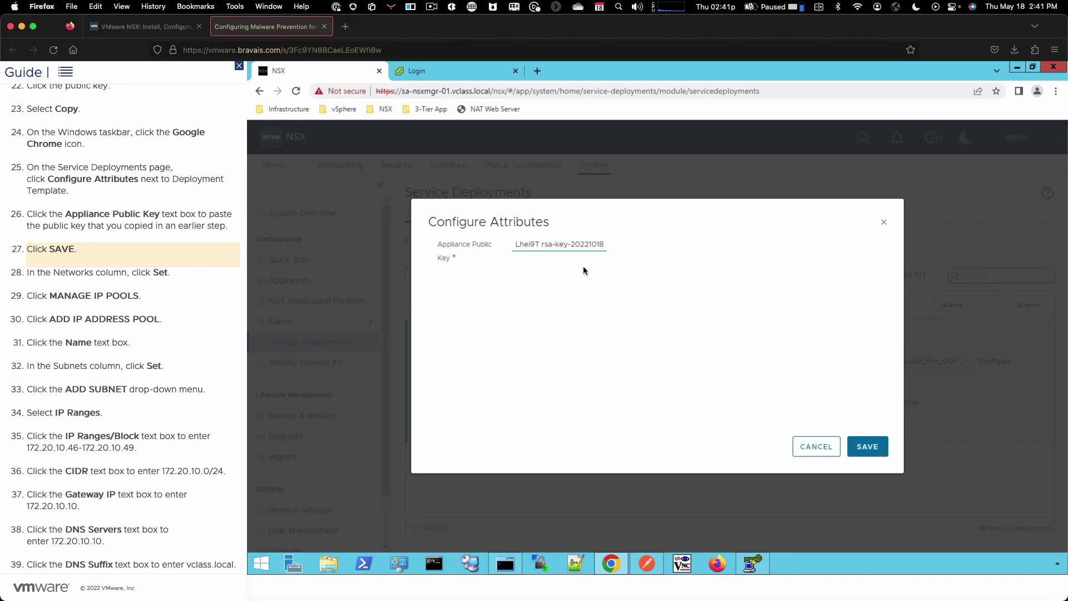
pyautogui.click(871, 446)
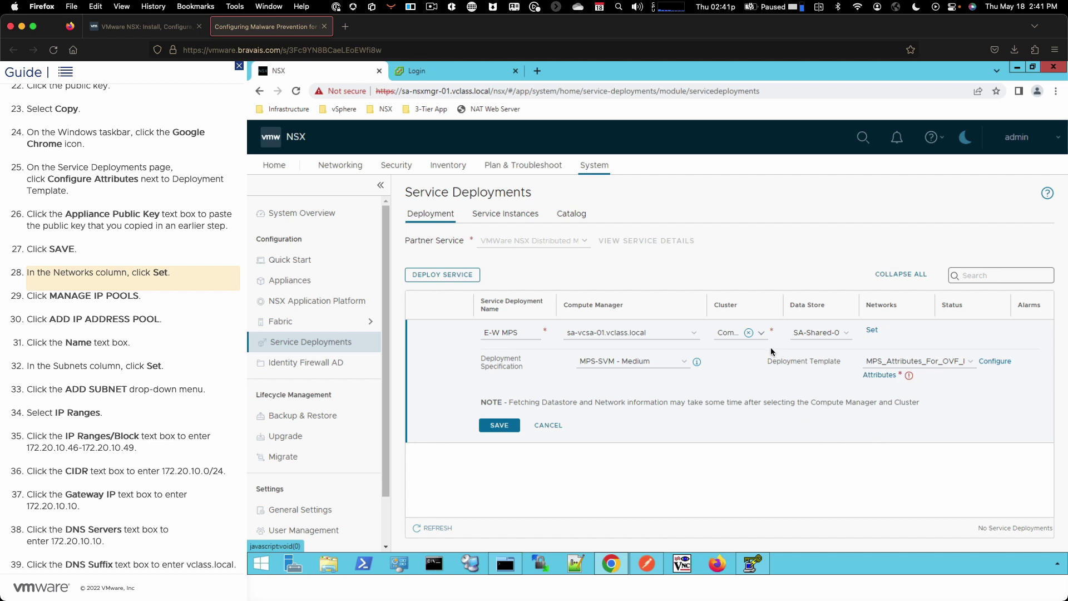
# Open IP pool management from the deployment's network settings and start a new IP address pool named SVM IP Pool
pyautogui.click(872, 330)
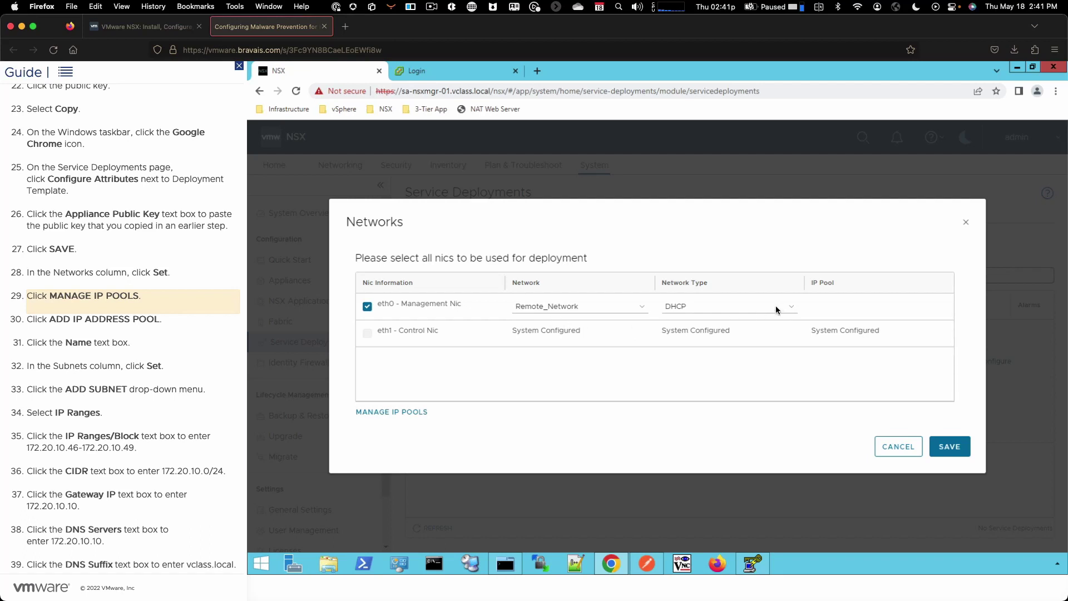
pyautogui.click(388, 412)
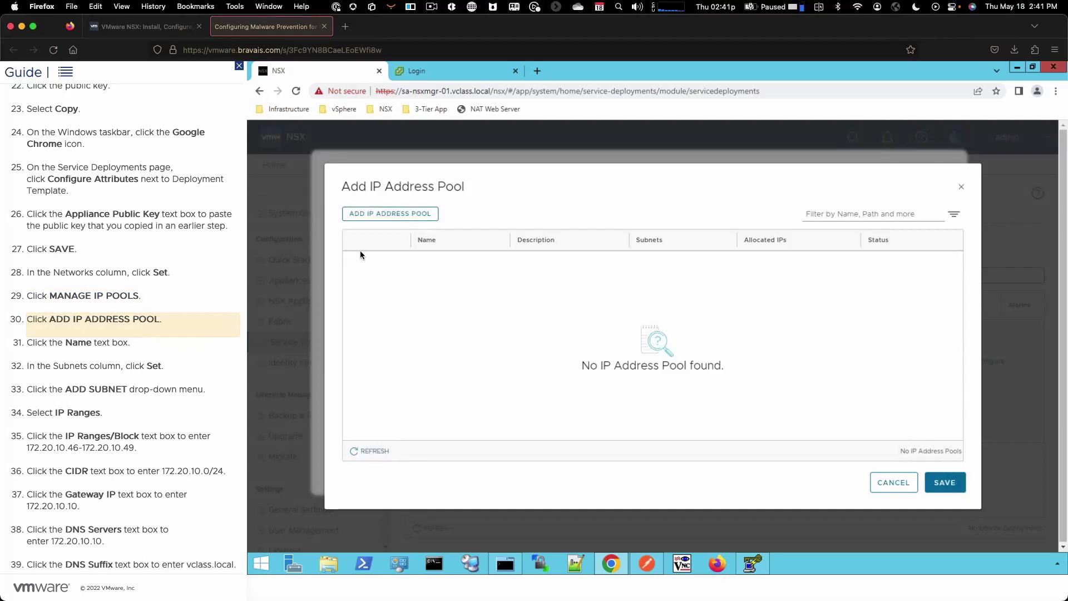
pyautogui.click(369, 215)
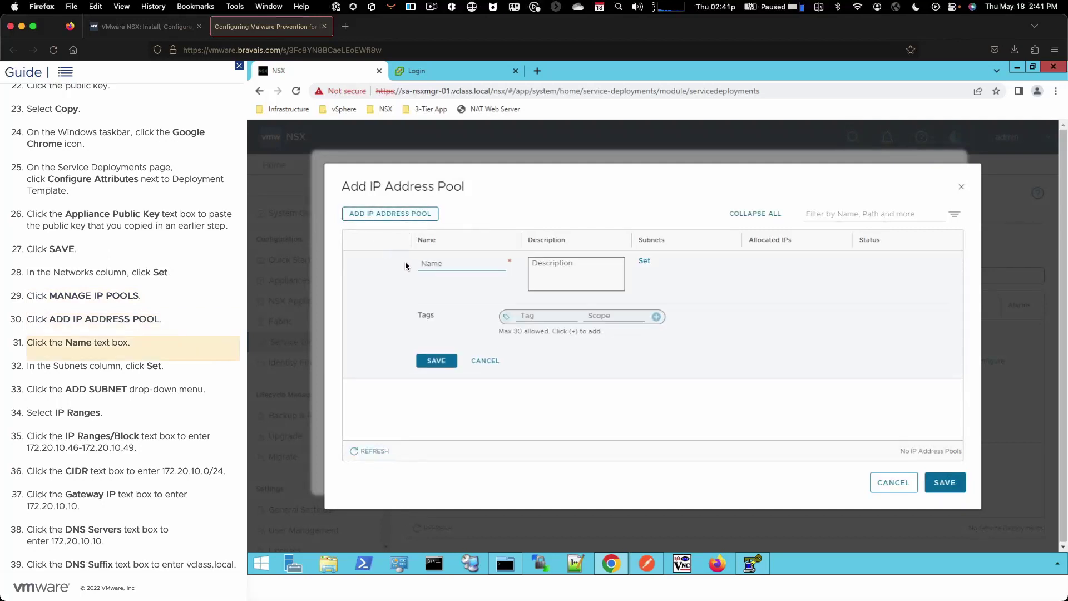
pyautogui.click(432, 262)
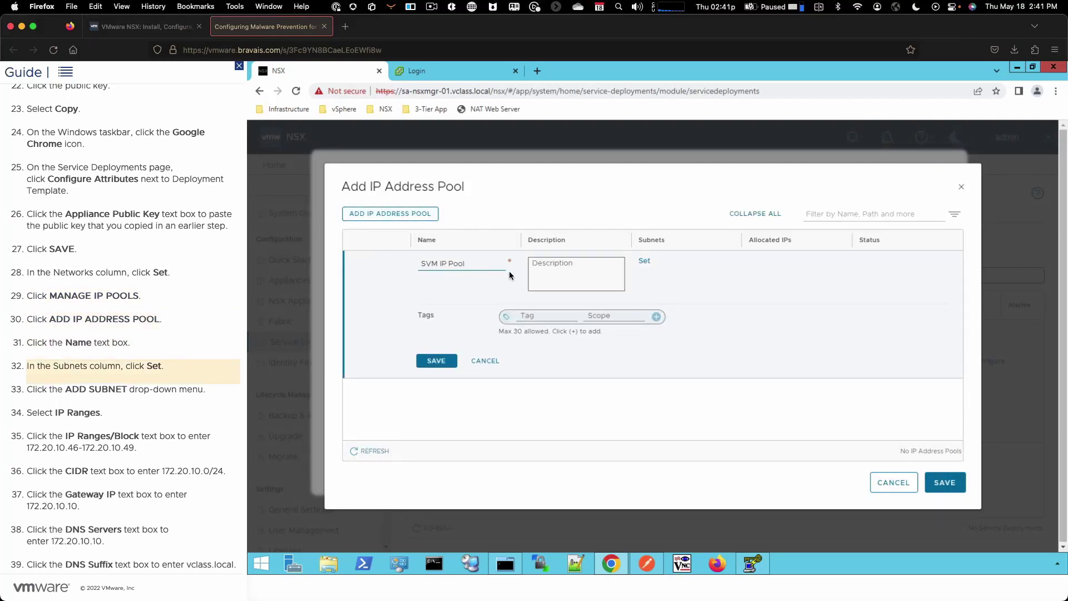
# Add an IP Ranges subnet with range 172.20.10.46-172.20.10.49, CIDR 172.20.10.0/24, gateway and DNS server 172.20.10.10, and DNS suffix vclass.local
pyautogui.click(645, 261)
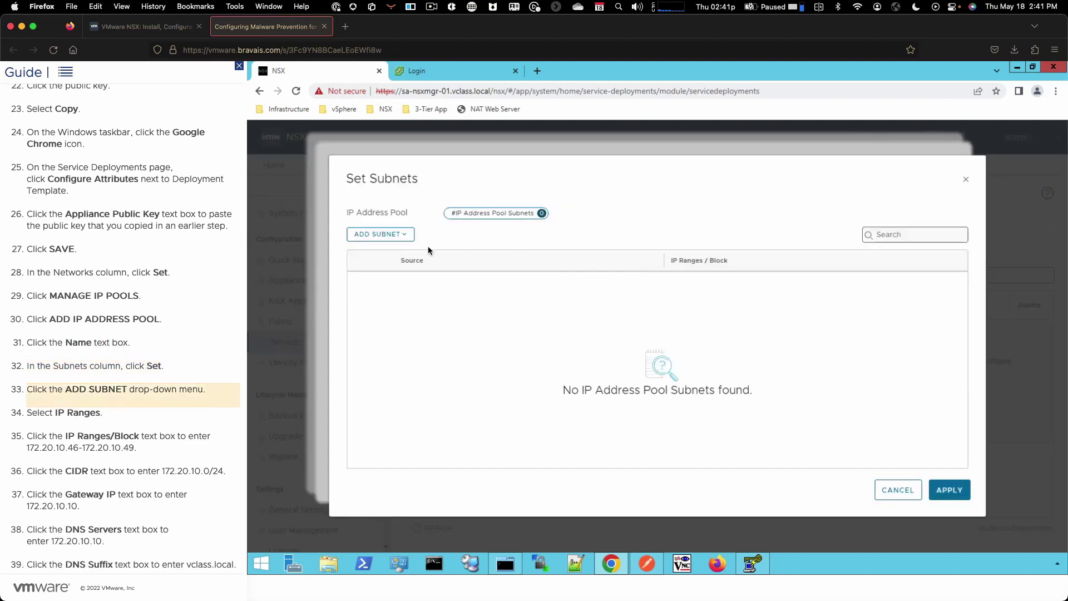
pyautogui.click(371, 234)
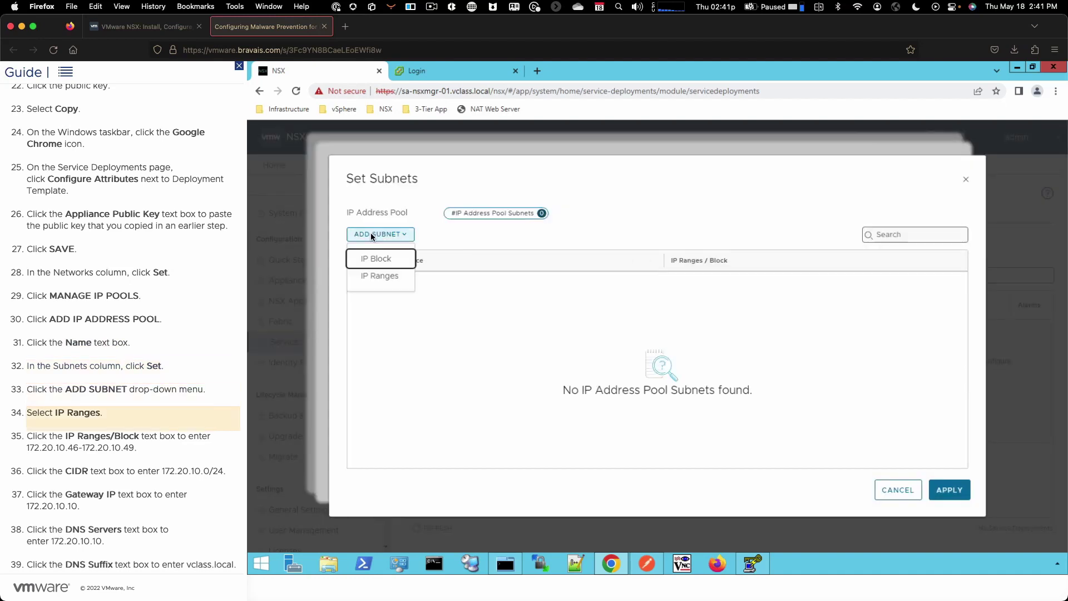
pyautogui.click(376, 277)
pyautogui.click(722, 289)
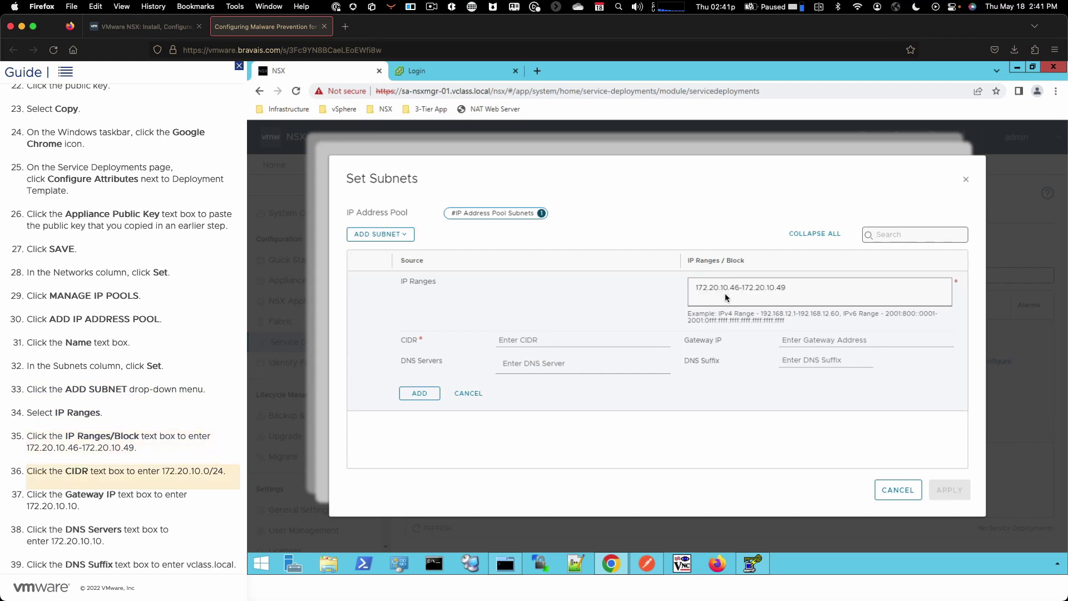
pyautogui.click(518, 336)
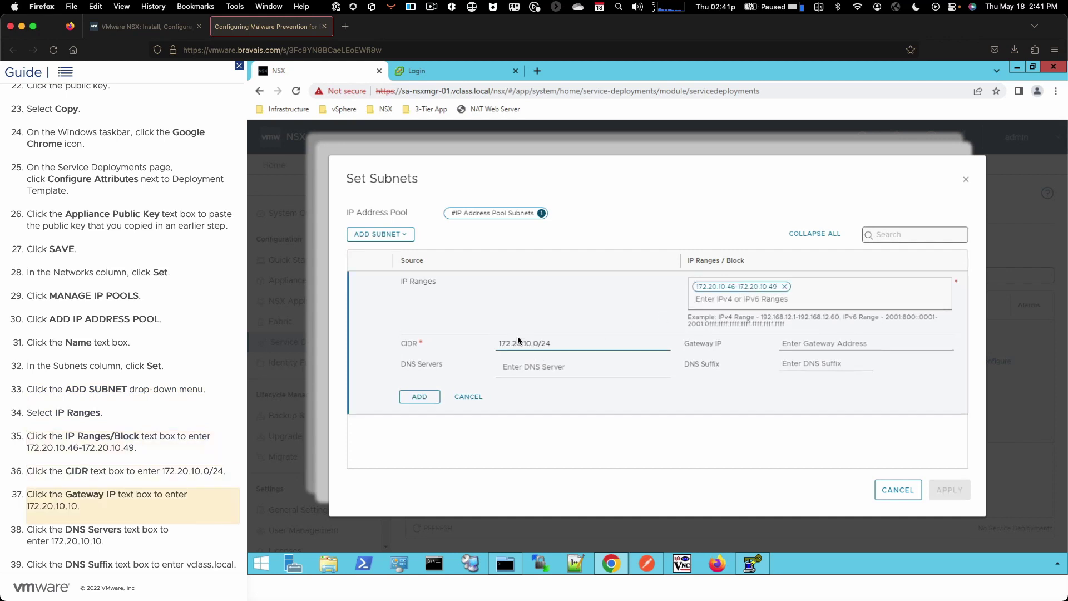
pyautogui.click(805, 340)
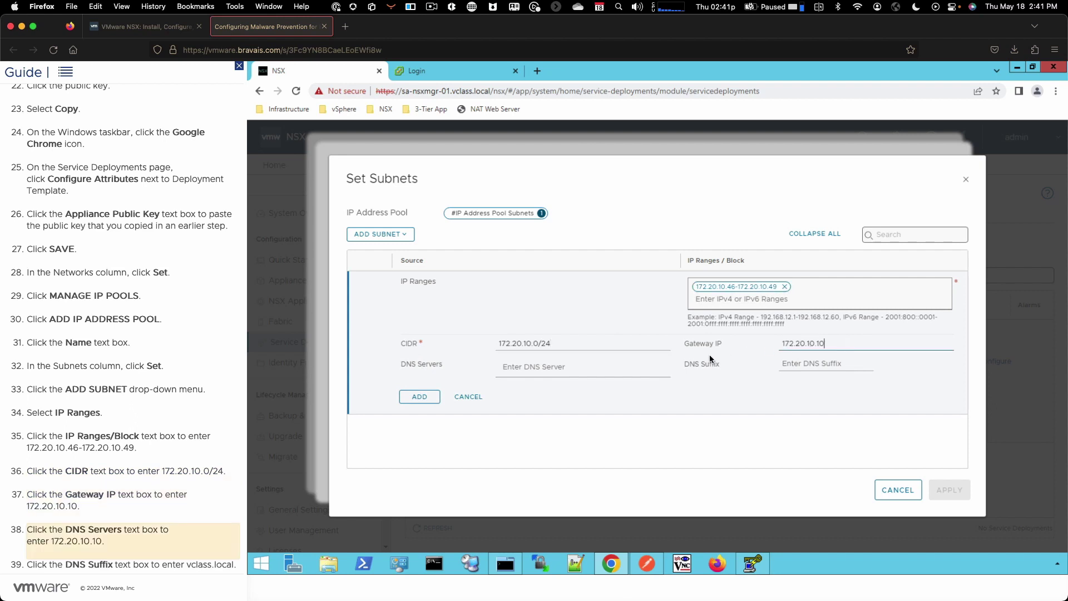
pyautogui.click(550, 369)
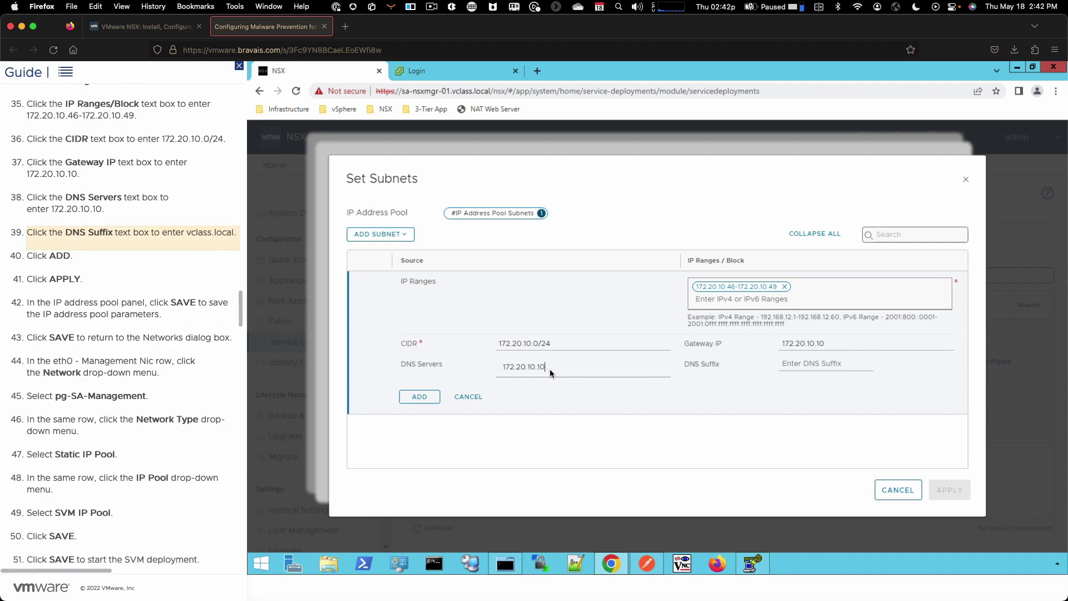
pyautogui.click(781, 367)
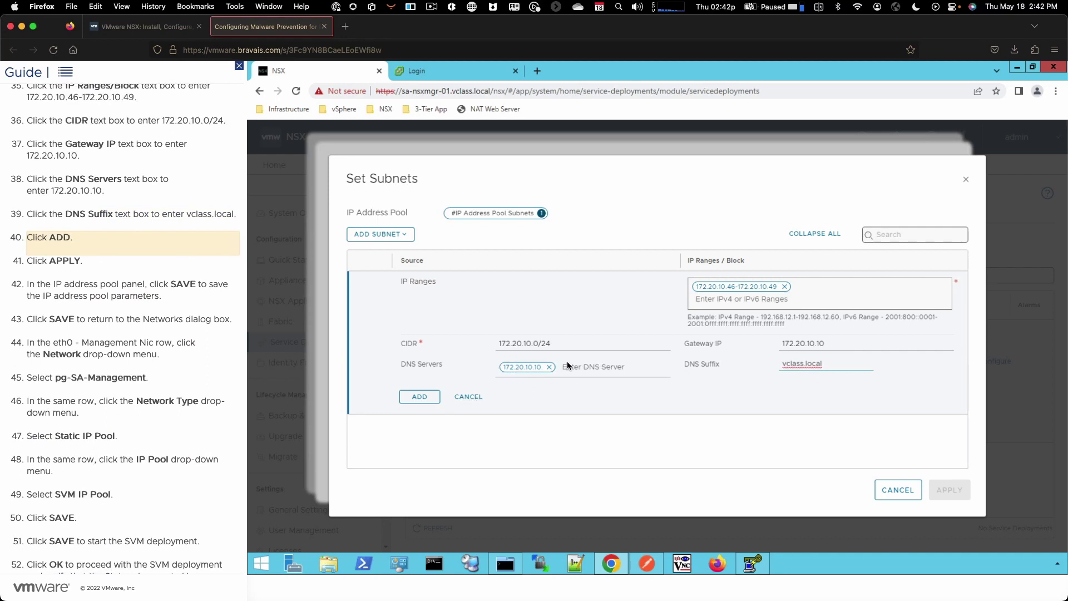
pyautogui.click(420, 394)
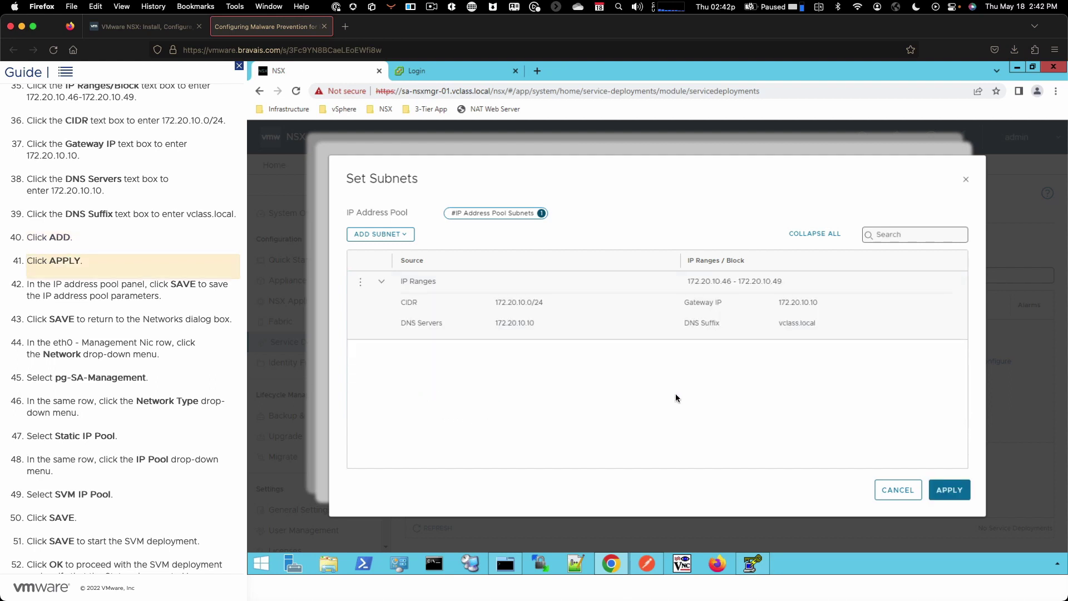
# Apply the subnet to SVM IP Pool and save the pool, returning to the deployment's network settings
pyautogui.click(953, 489)
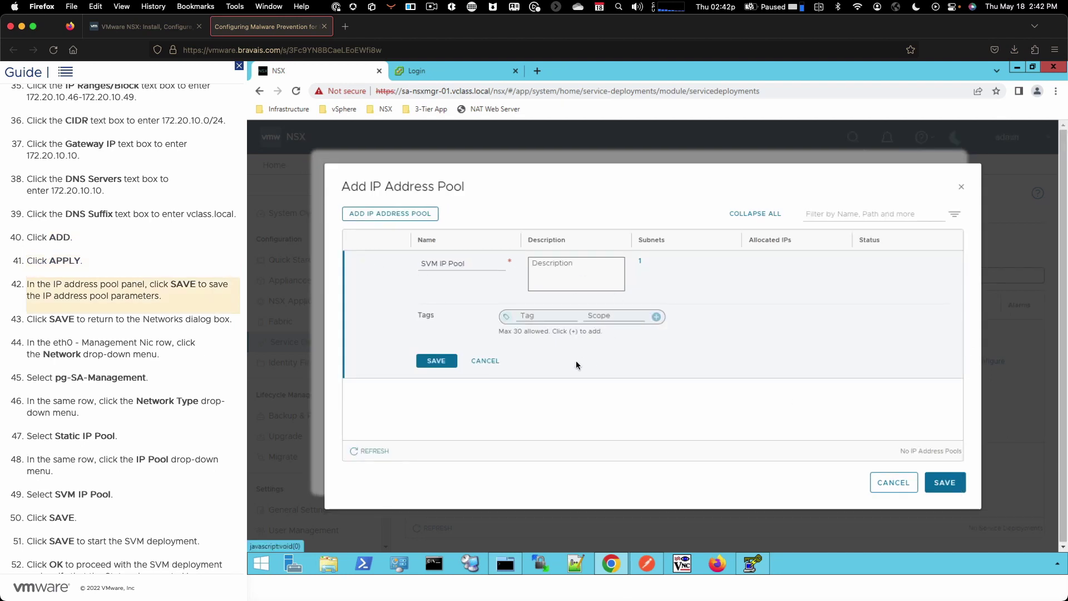
pyautogui.click(437, 361)
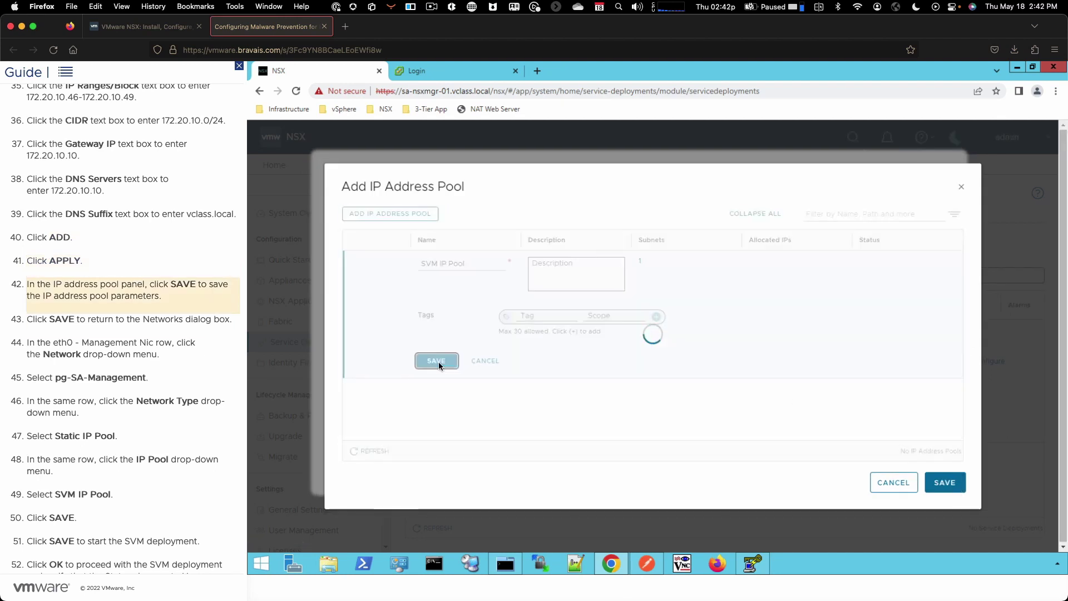
pyautogui.click(951, 483)
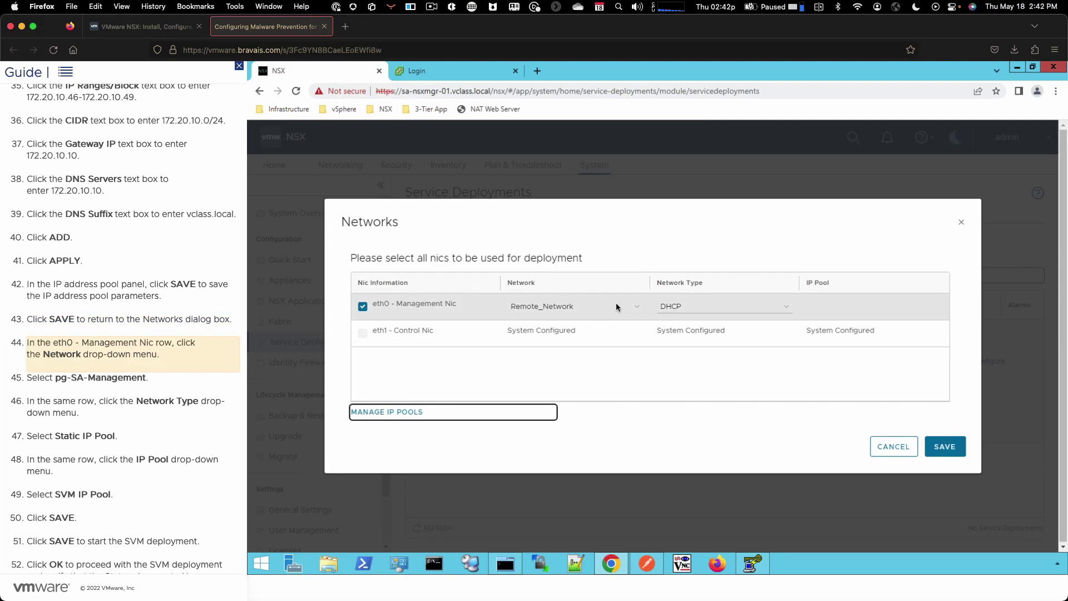
# Set the eth0 management NIC to network pg-SA-Management, network type Static IP Pool and IP pool SVM IP Pool
pyautogui.click(630, 309)
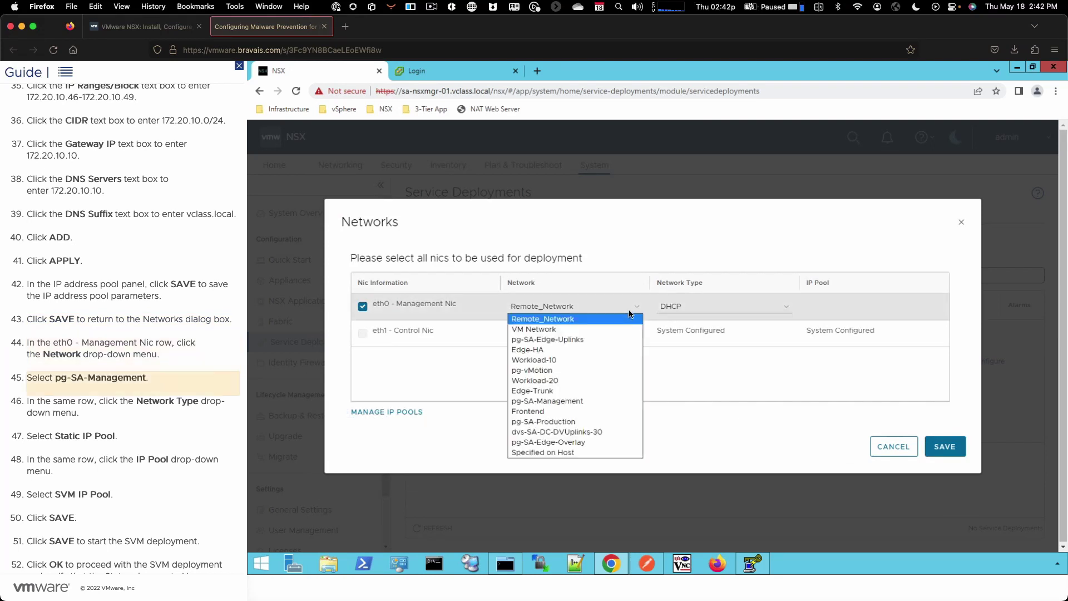
pyautogui.click(553, 402)
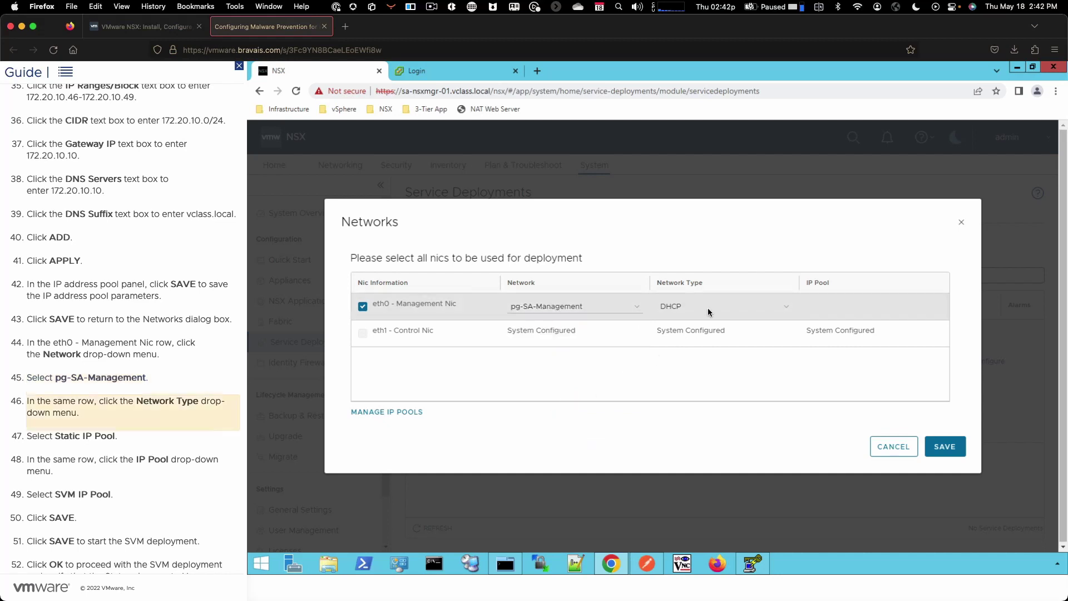
pyautogui.click(726, 305)
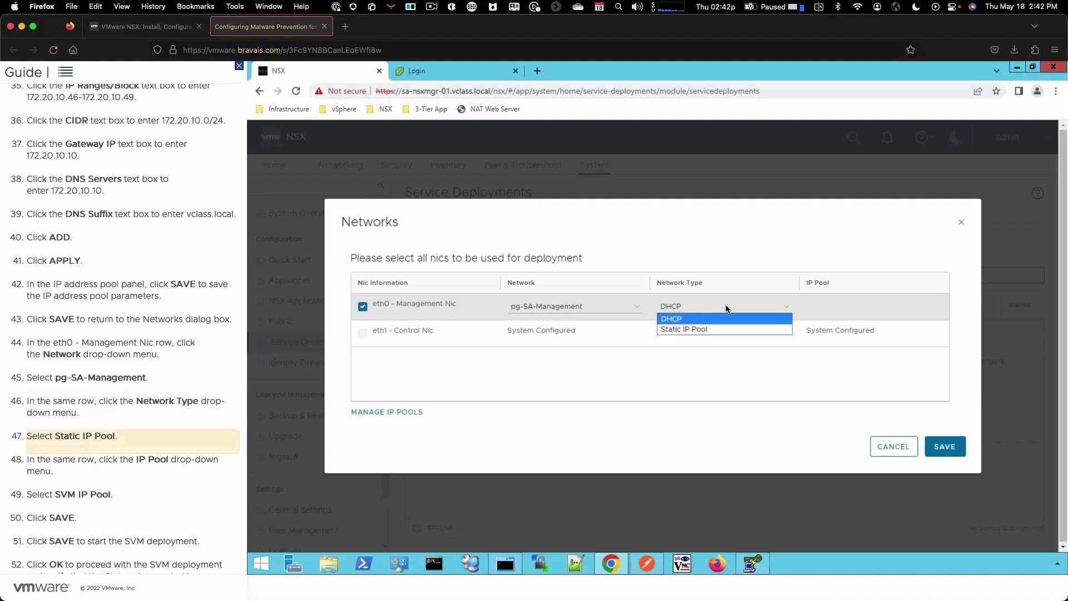
pyautogui.click(688, 330)
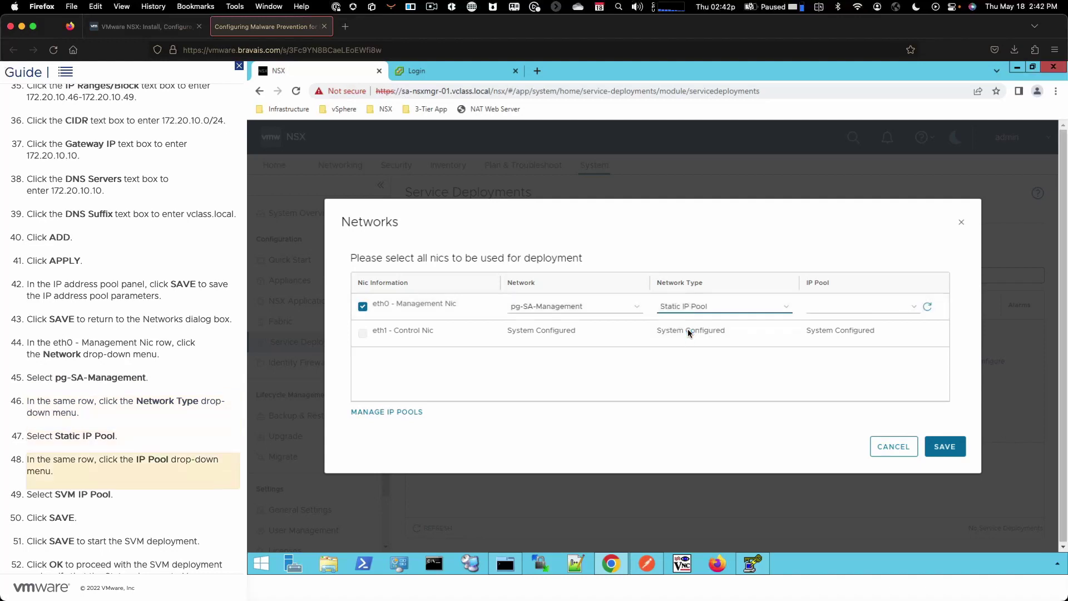
pyautogui.click(835, 309)
pyautogui.click(836, 319)
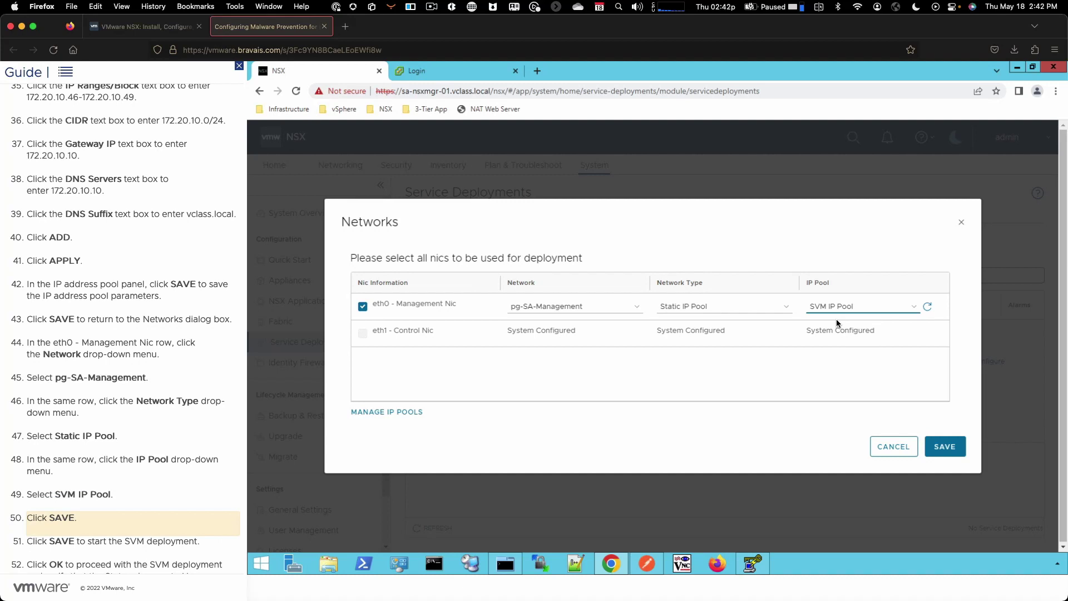
# Save the NIC settings, then save the E-W MPS deployment and acknowledge the deployment notice
pyautogui.click(946, 448)
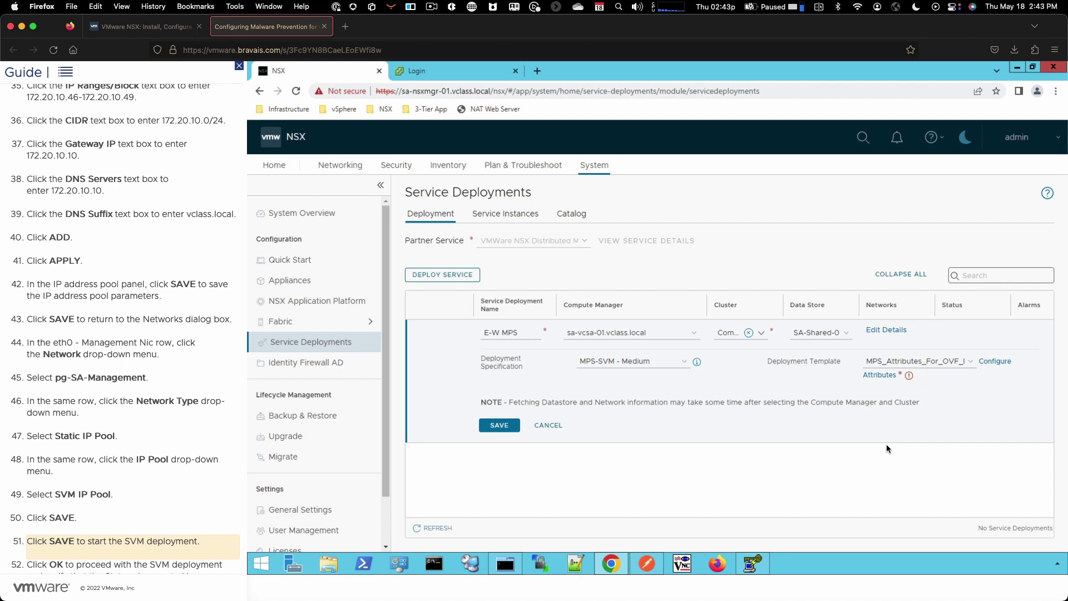
pyautogui.click(498, 427)
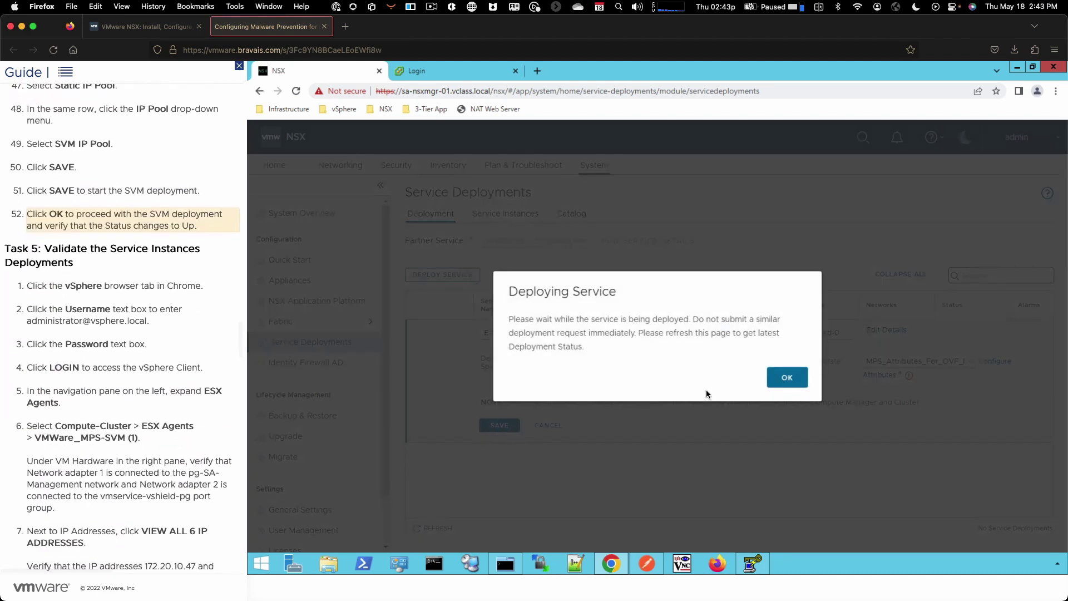
pyautogui.click(784, 383)
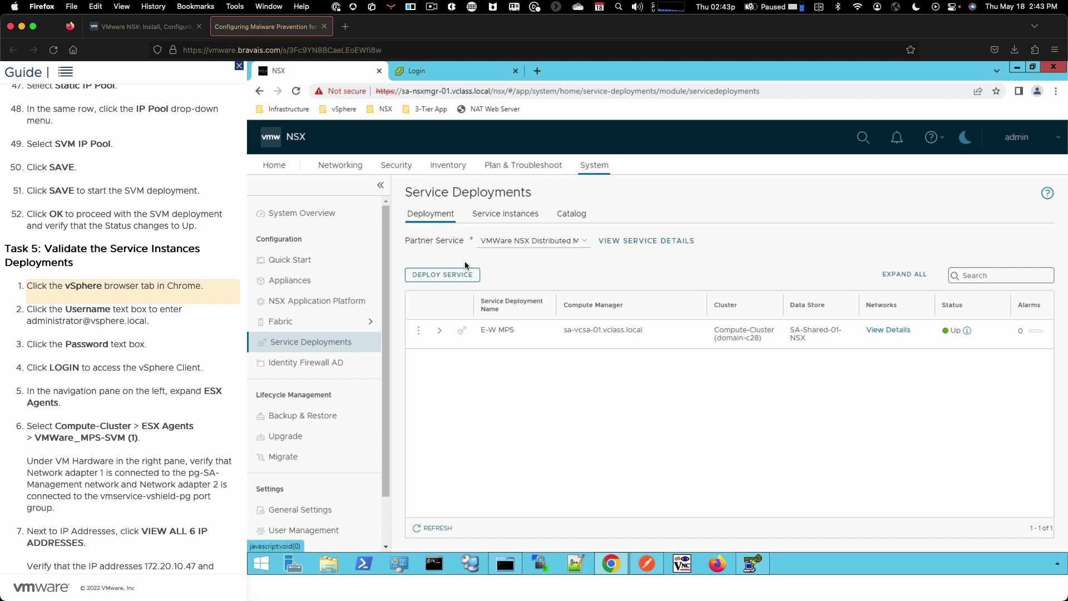
# Switch to the vSphere Client and log in with the administrator username and password
pyautogui.click(434, 74)
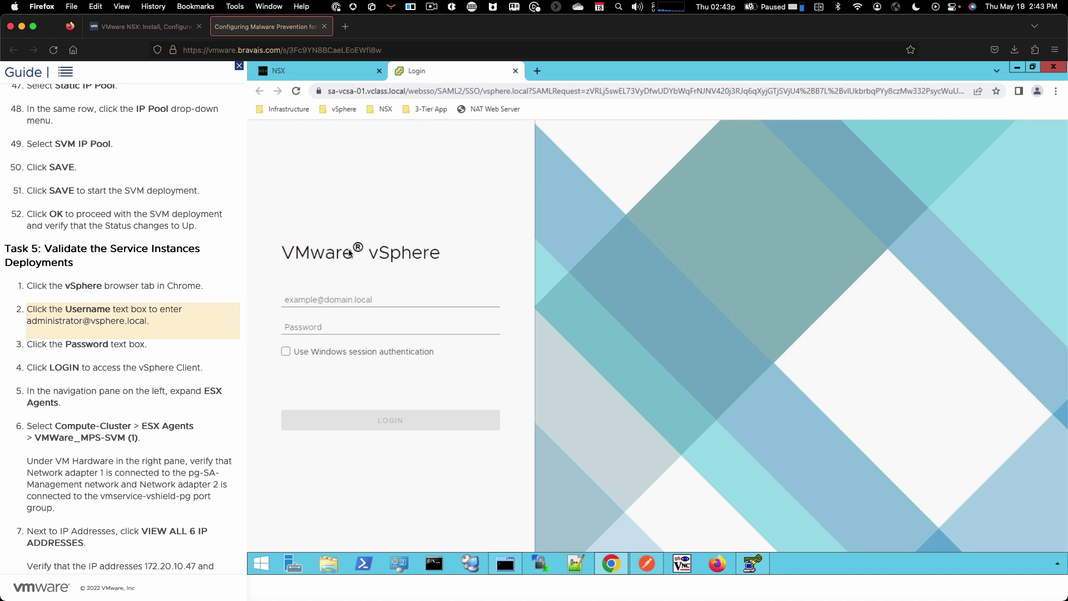
pyautogui.click(310, 299)
pyautogui.click(302, 327)
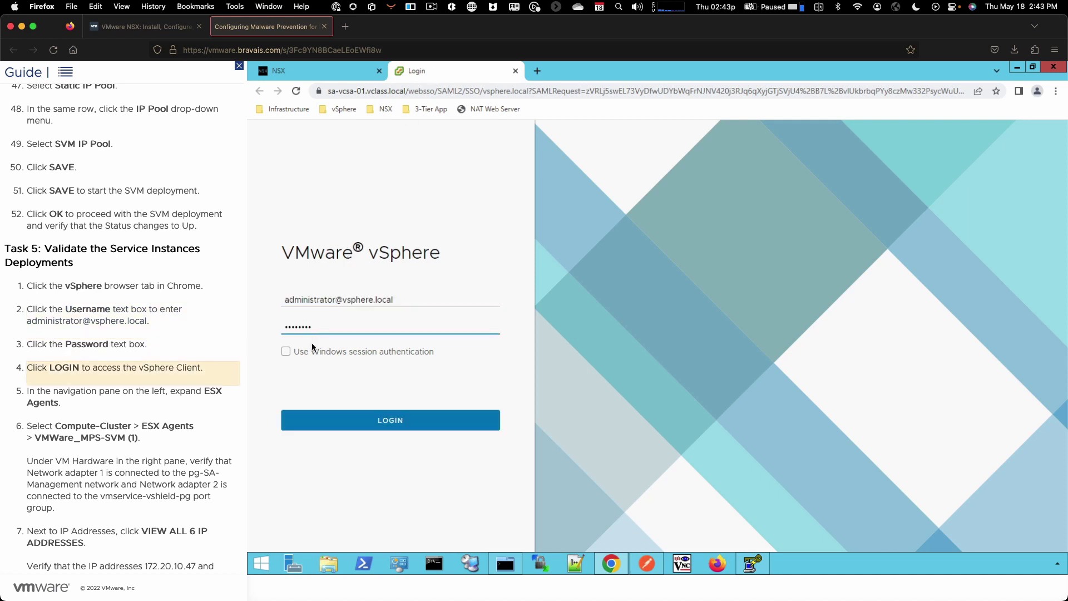
pyautogui.click(328, 420)
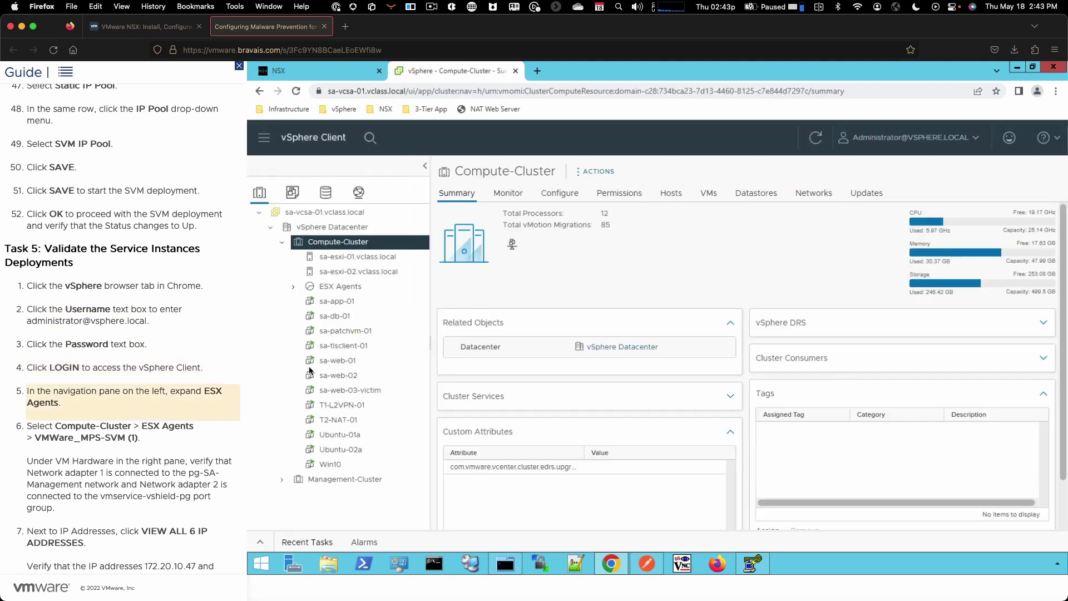
# Under ESX Agents in Compute-Cluster, examine the network adapters and all IP addresses of VMWare_MPS-SVM (1) and VMWare_MPS-SVM (2)
pyautogui.click(293, 287)
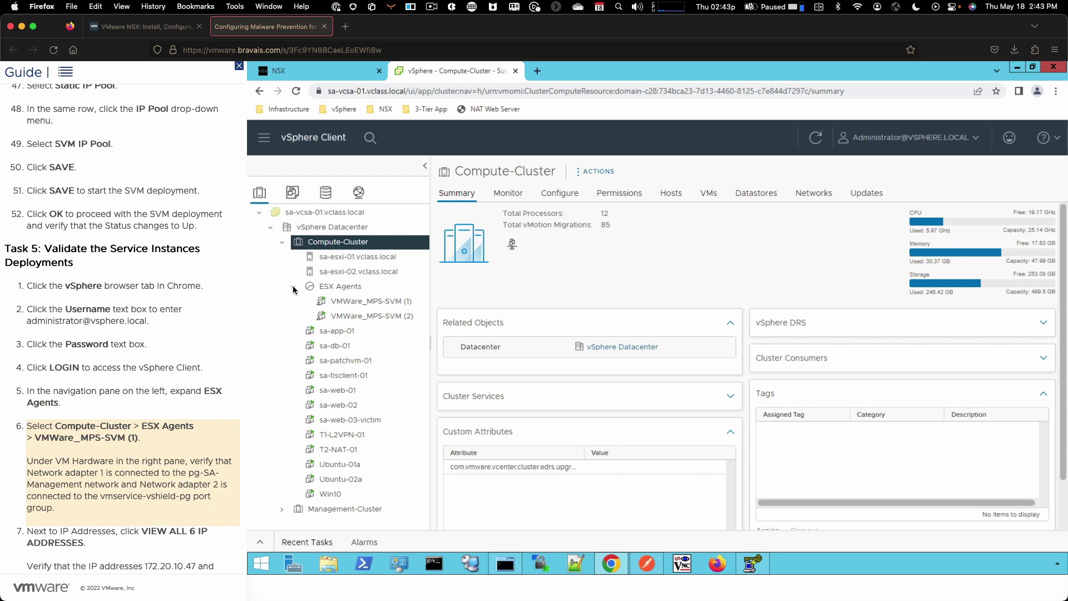
pyautogui.click(376, 303)
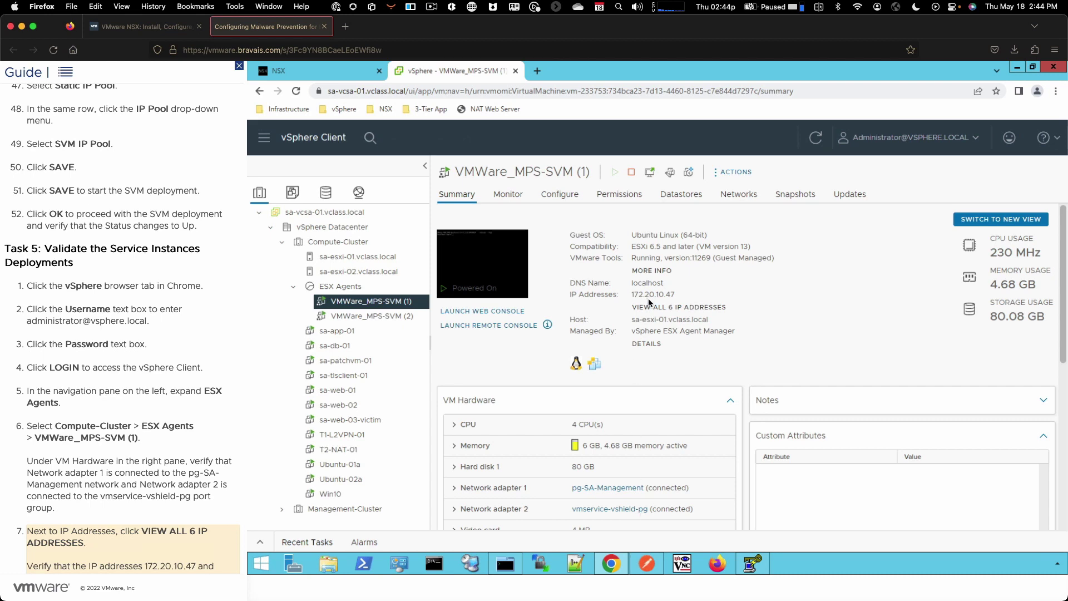
pyautogui.click(671, 310)
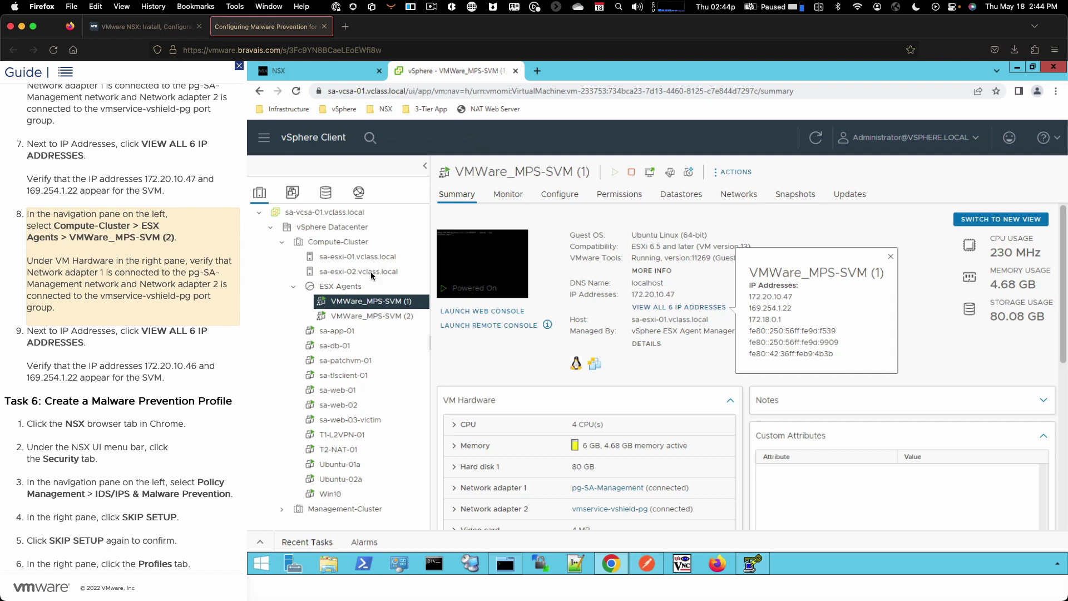
pyautogui.click(373, 315)
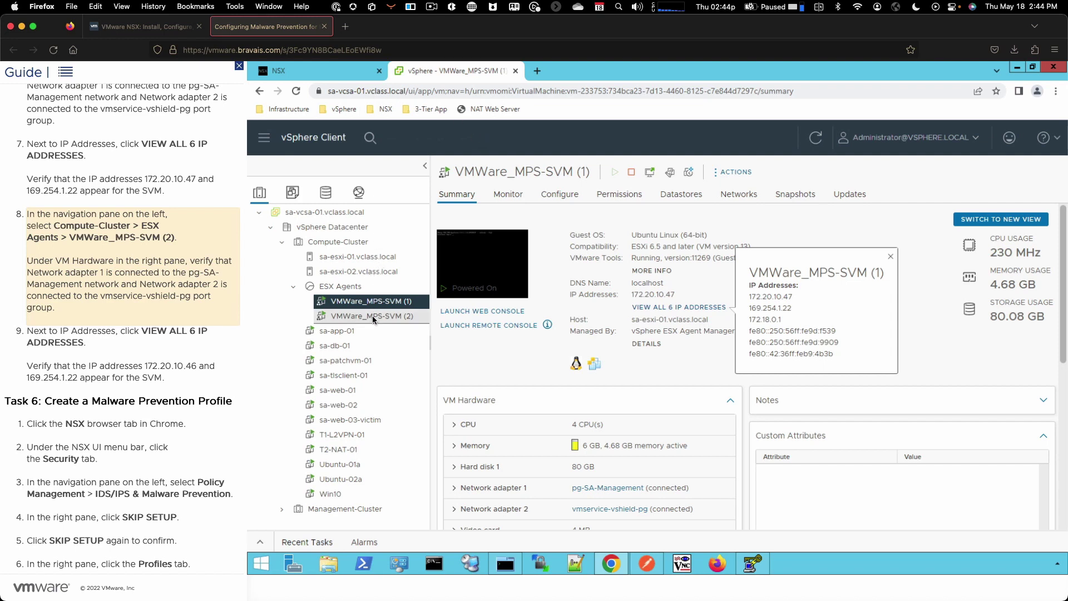
pyautogui.click(684, 309)
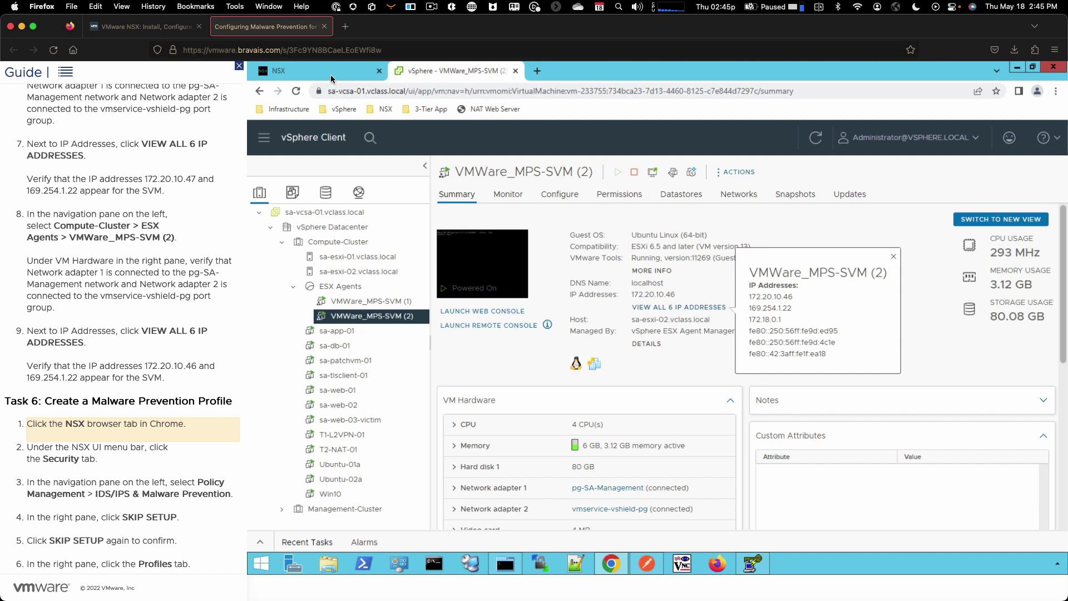
# Switch to NSX Manager and skip the IDS/IPS & Malware Prevention setup under Security, confirming the skip
pyautogui.click(331, 78)
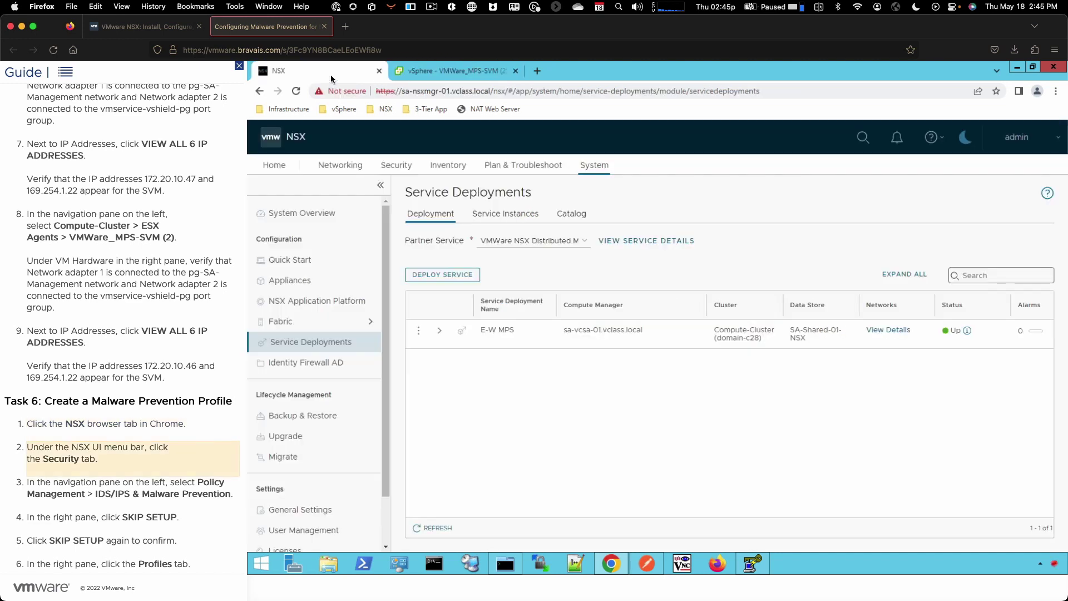
pyautogui.click(402, 165)
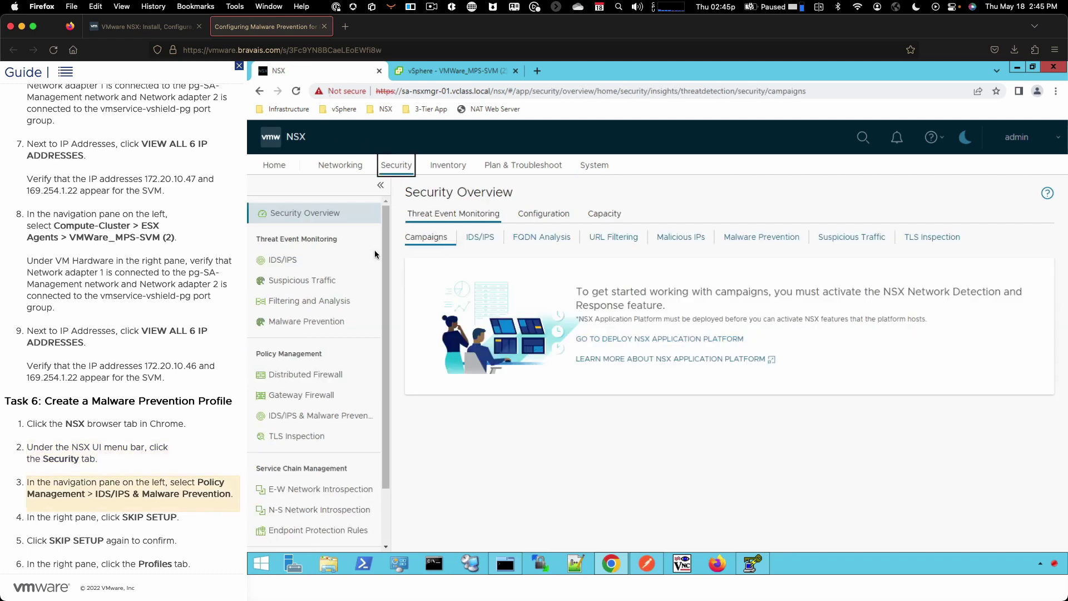
pyautogui.click(313, 417)
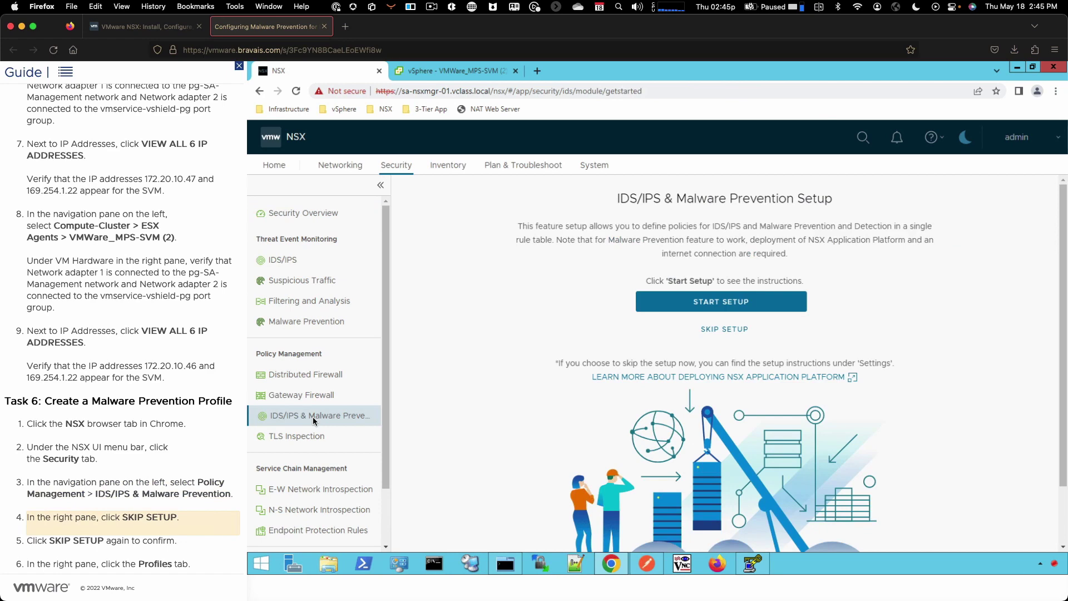
pyautogui.click(724, 329)
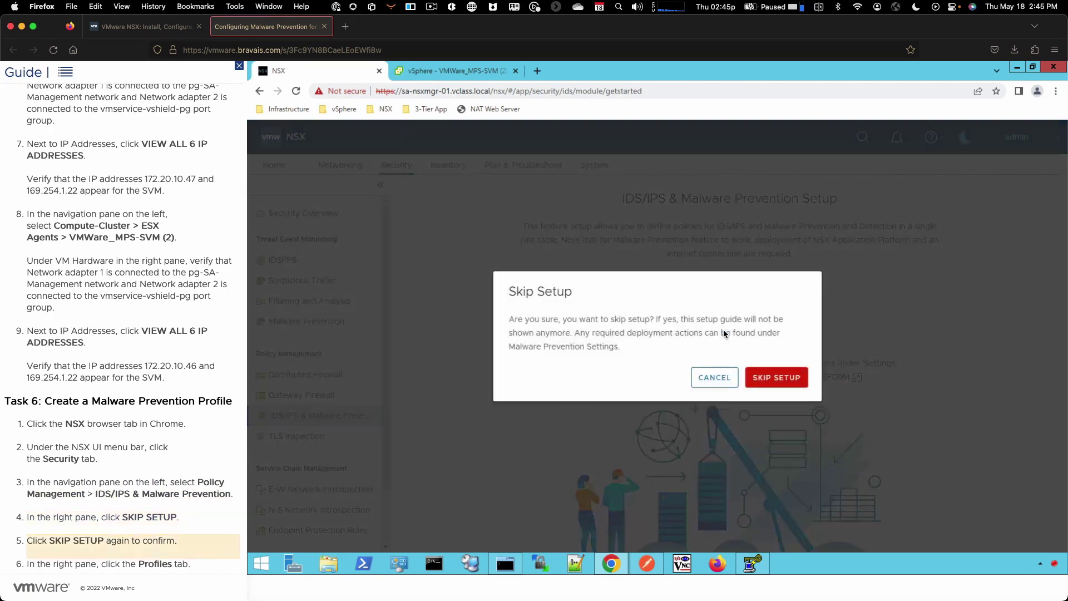
pyautogui.click(784, 378)
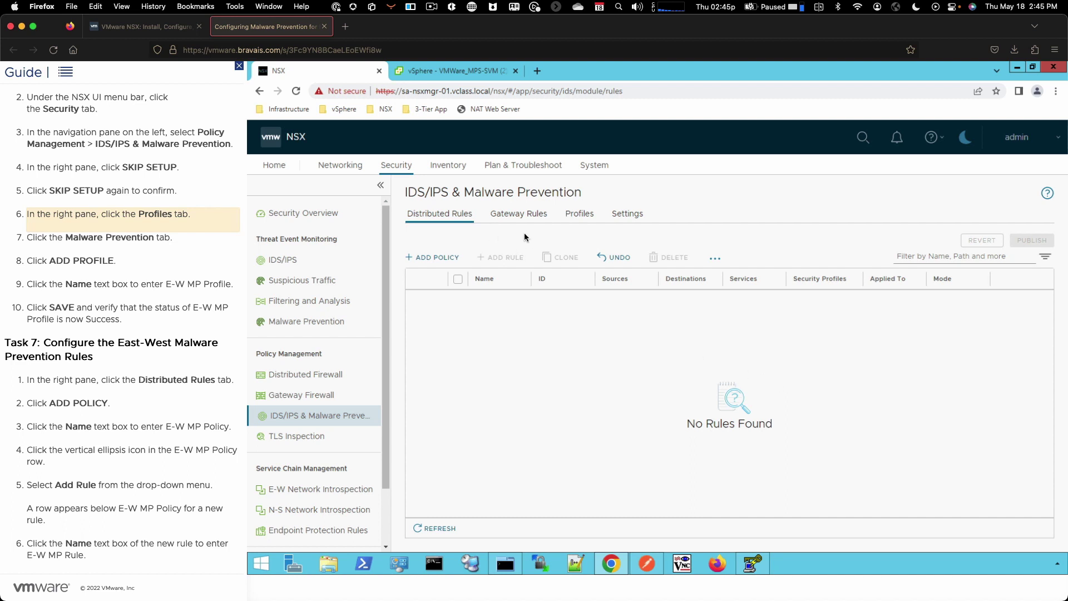
# Create and save a malware prevention profile named E-W MP Profile with the default file categories and cloud file analysis
pyautogui.click(584, 217)
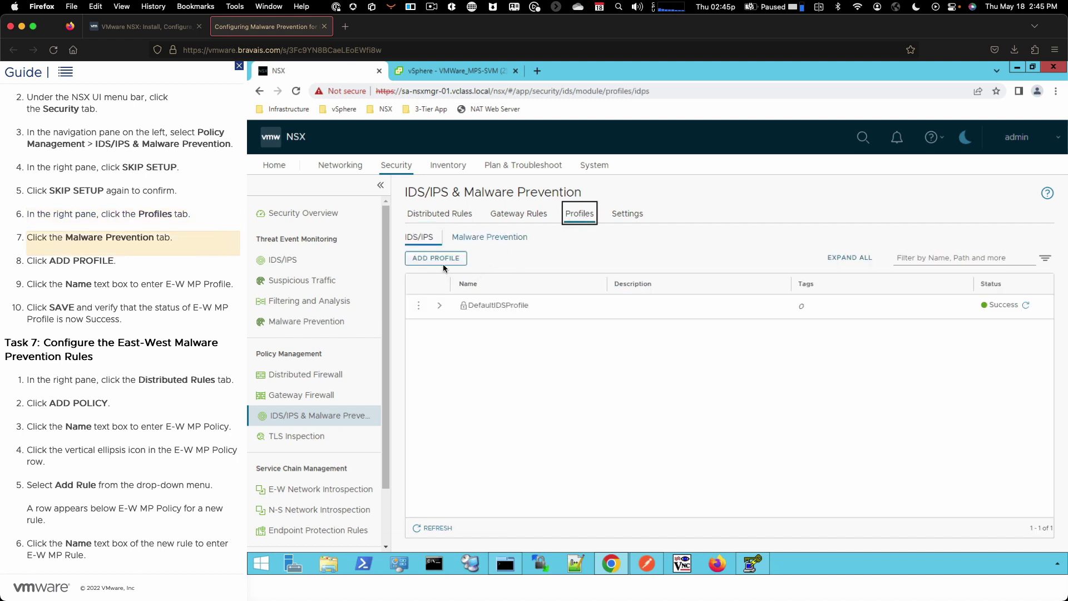
pyautogui.click(480, 241)
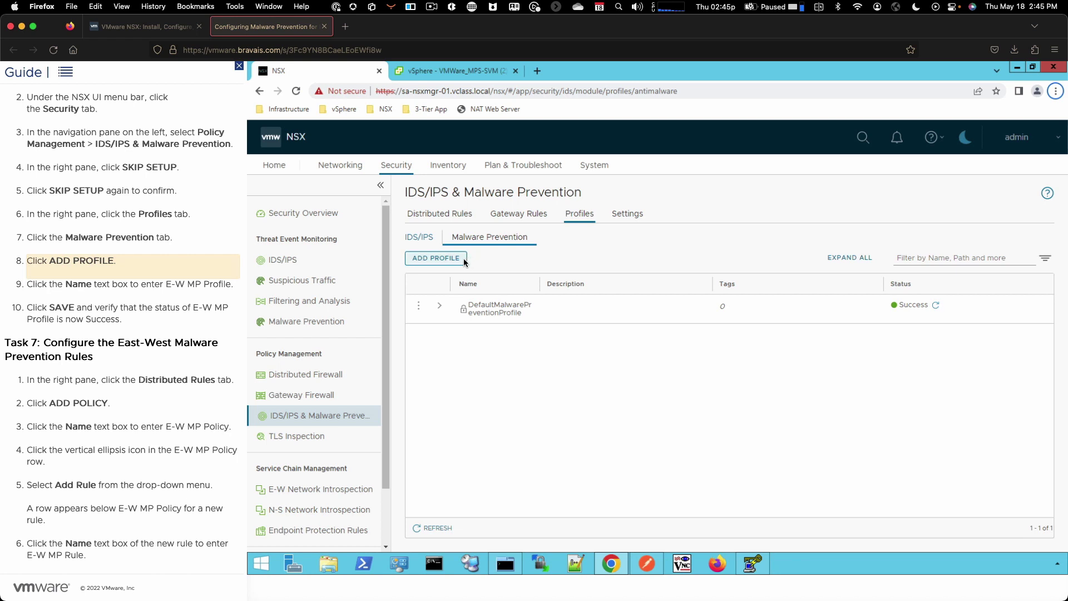
pyautogui.click(464, 260)
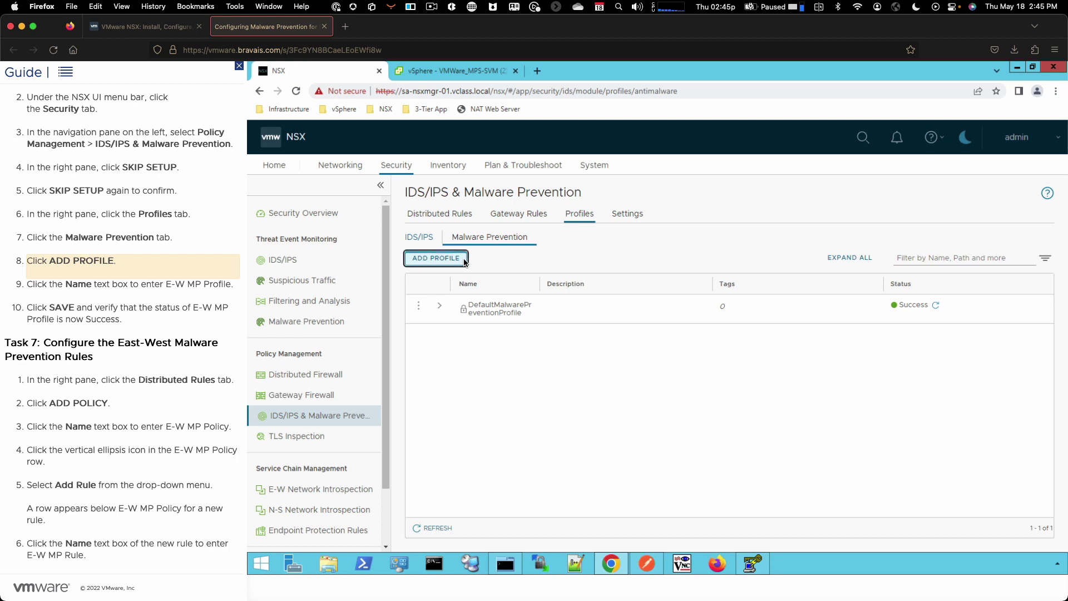
pyautogui.click(476, 306)
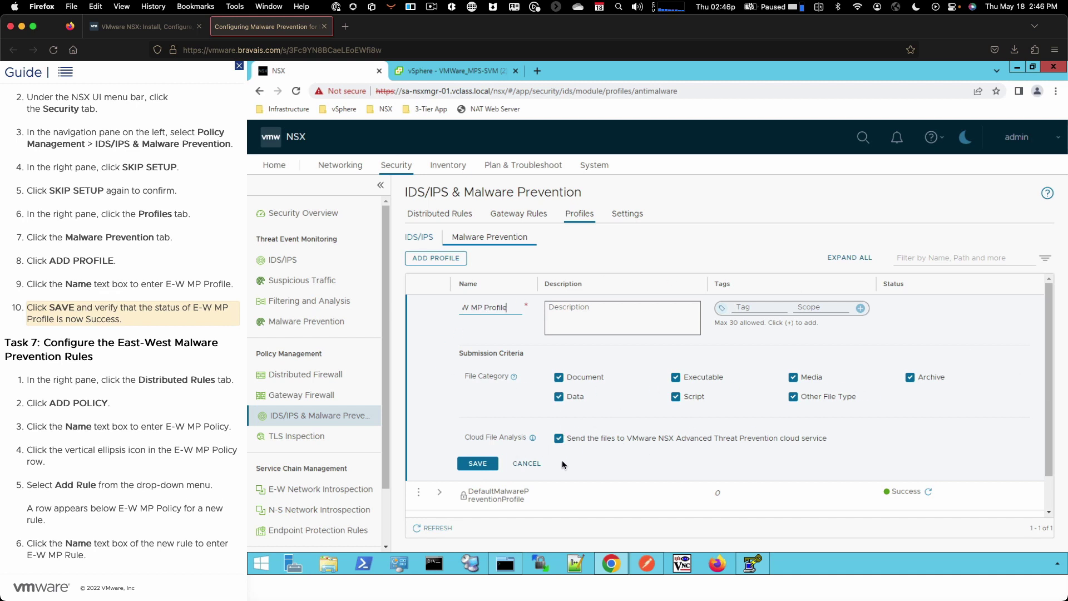
pyautogui.click(480, 466)
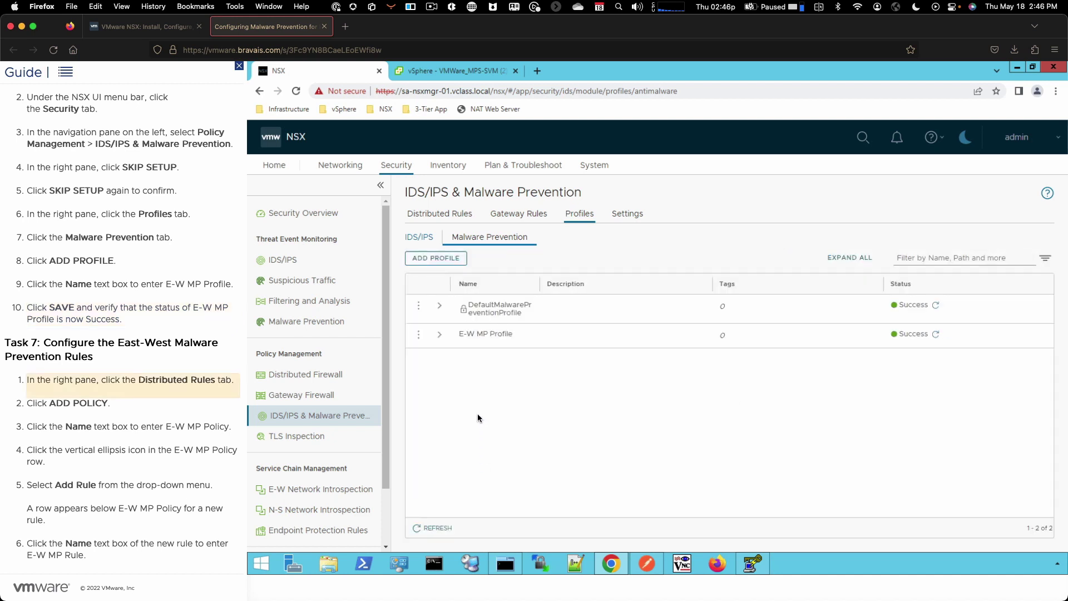
# Add a distributed policy named E-W MP Policy and create a rule named E-W MP Rule in it
pyautogui.click(421, 215)
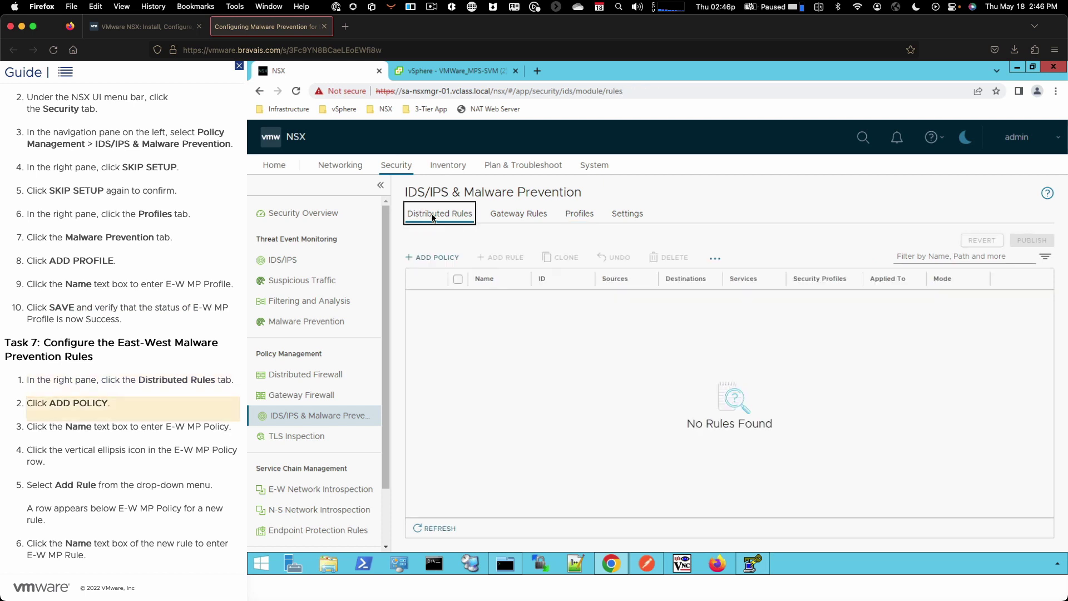
pyautogui.click(435, 258)
pyautogui.click(490, 302)
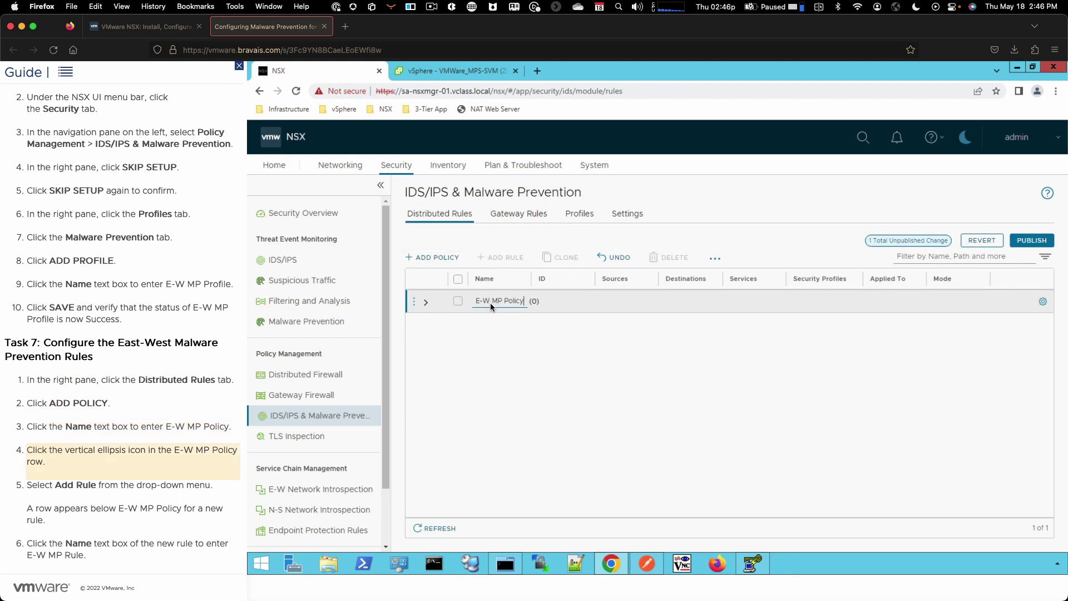
pyautogui.click(412, 302)
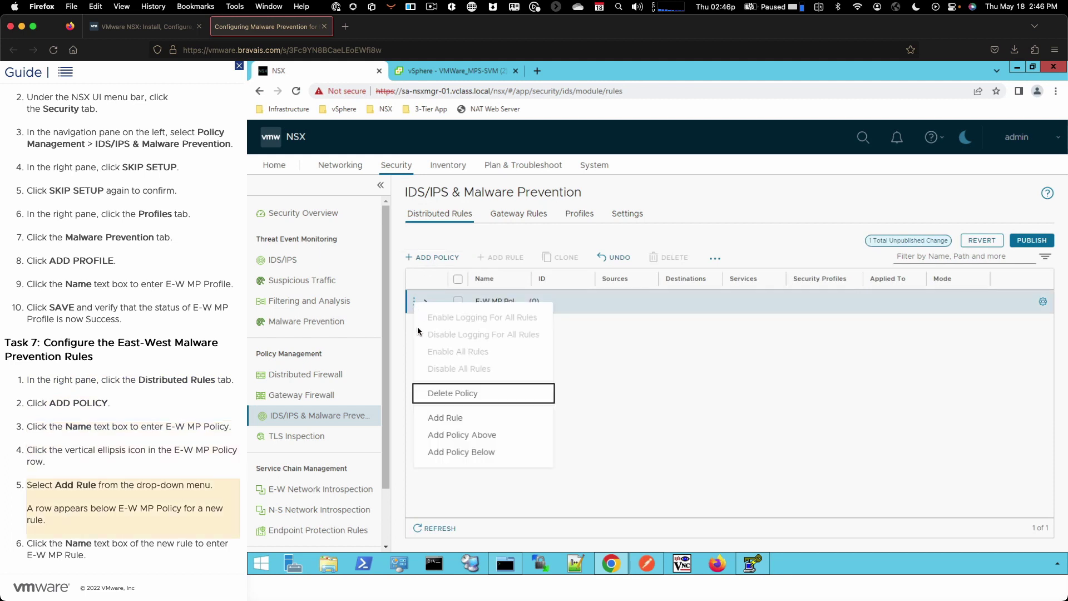
pyautogui.click(440, 421)
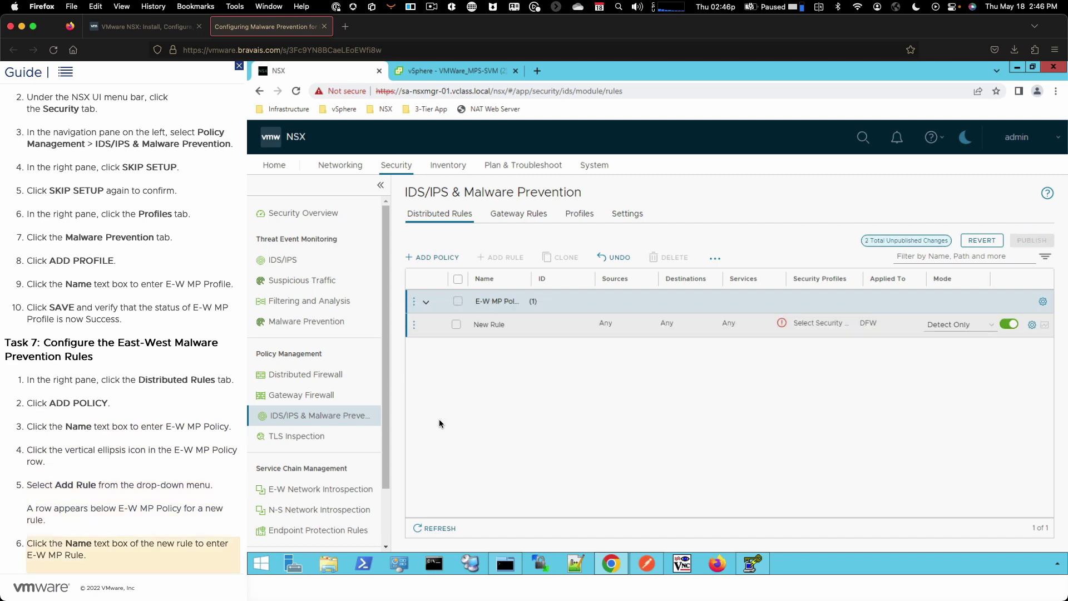
pyautogui.click(490, 325)
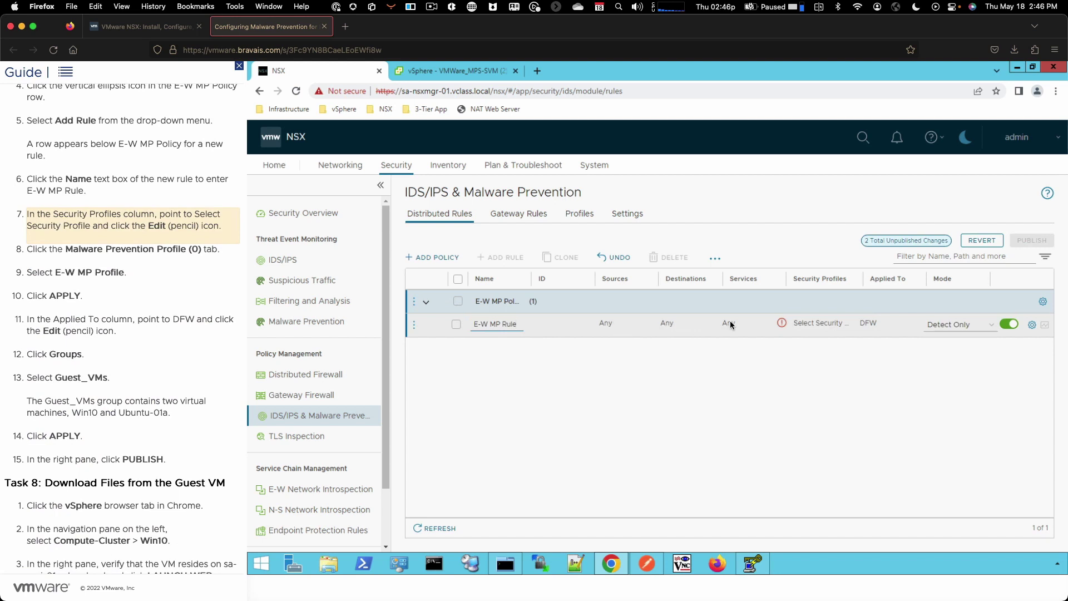
# Assign the malware prevention profile E-W MP Profile to E-W MP Rule as its security profile
pyautogui.click(794, 325)
pyautogui.click(835, 326)
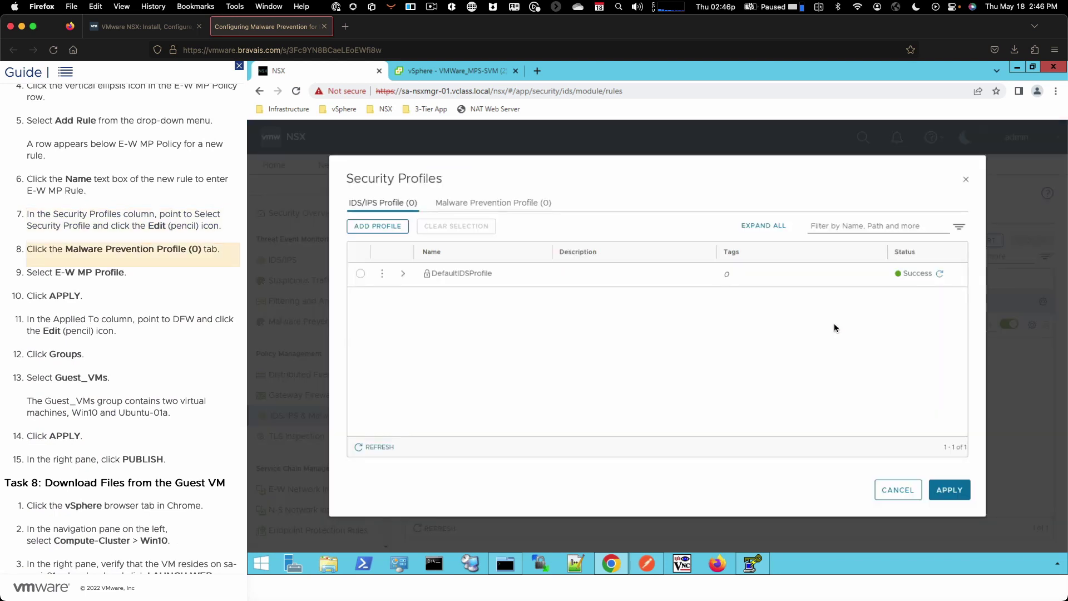
pyautogui.click(466, 210)
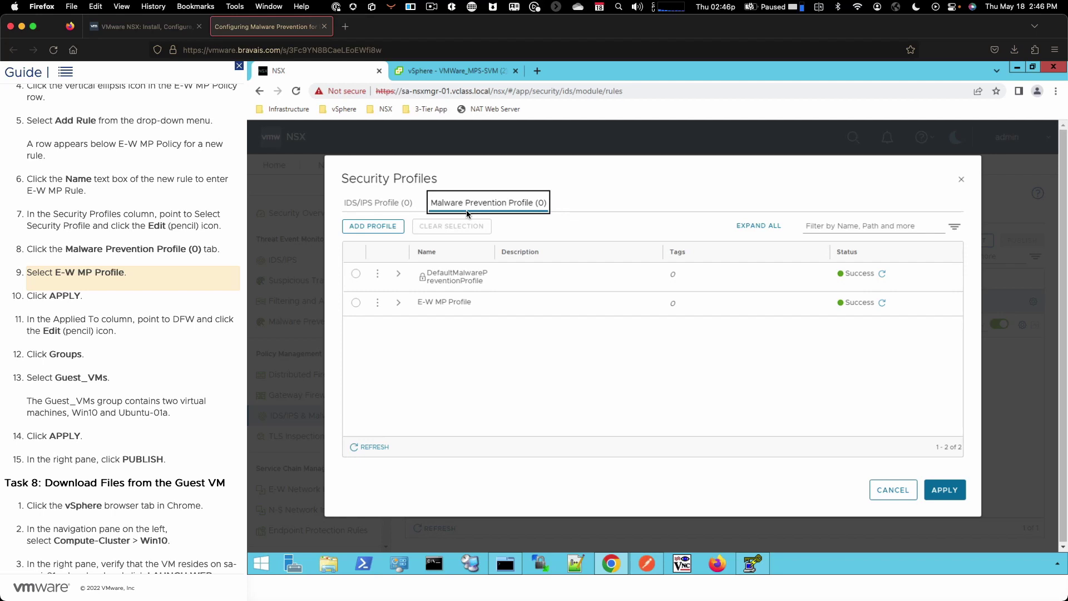
pyautogui.click(356, 303)
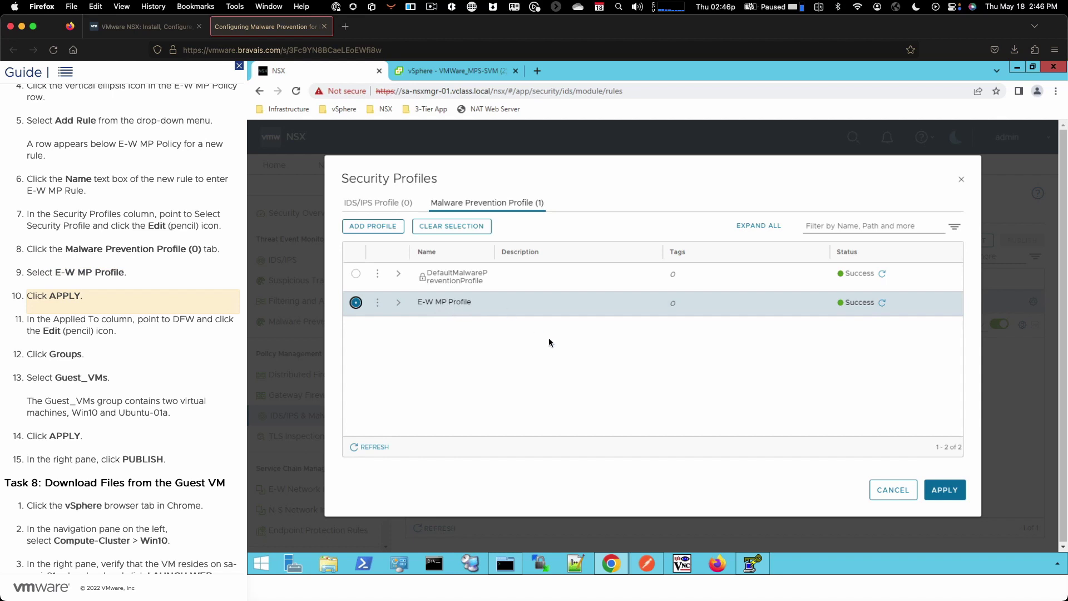
pyautogui.click(945, 490)
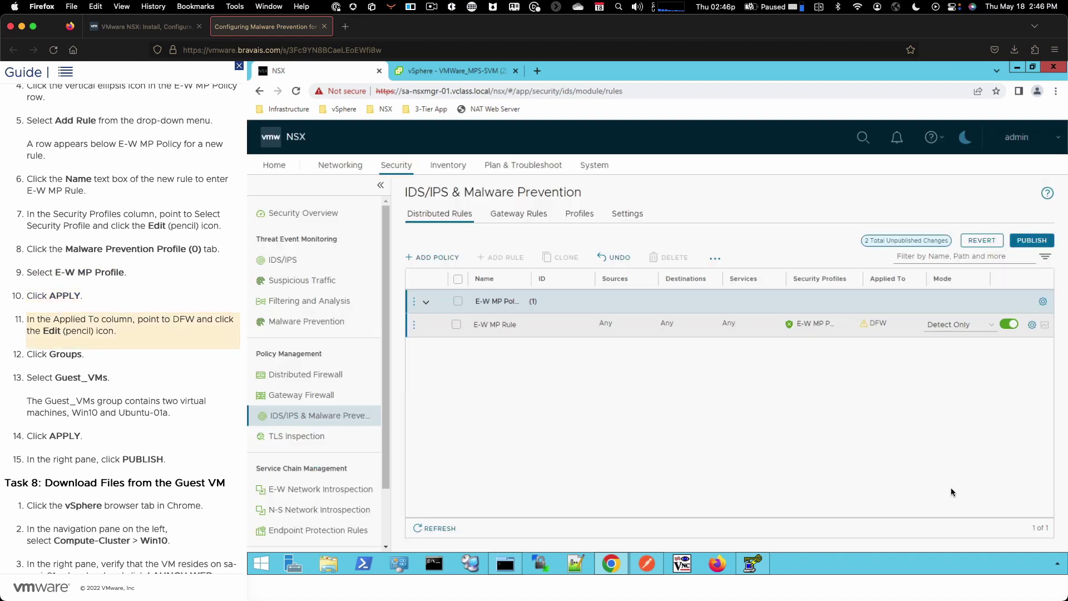
# Set E-W MP Rule to apply to the Guest_VMs group instead of DFW, and publish the policy changes
pyautogui.moveTo(891, 328)
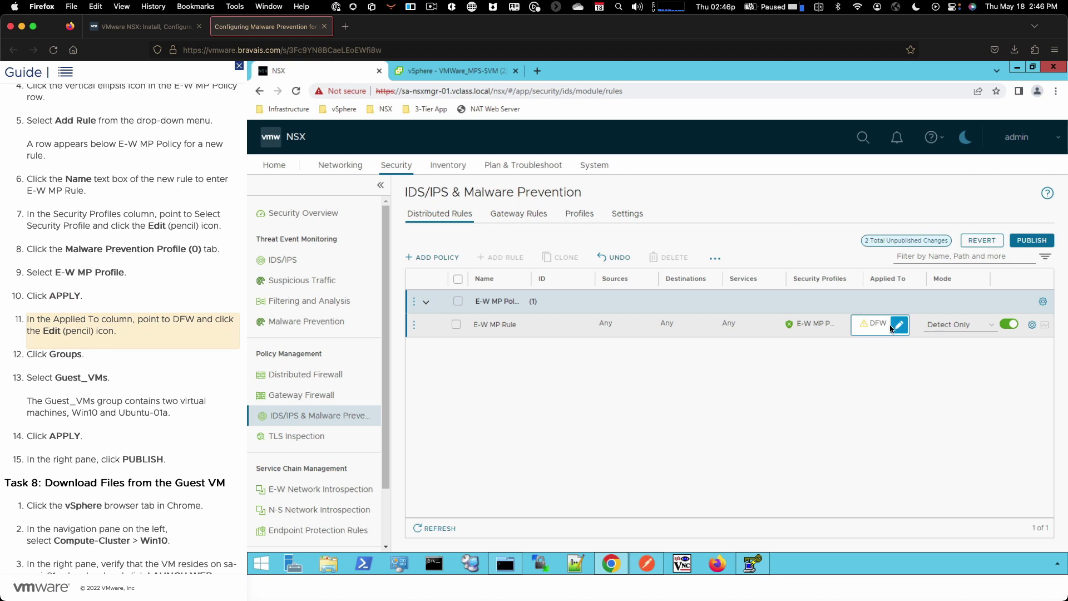
pyautogui.click(891, 327)
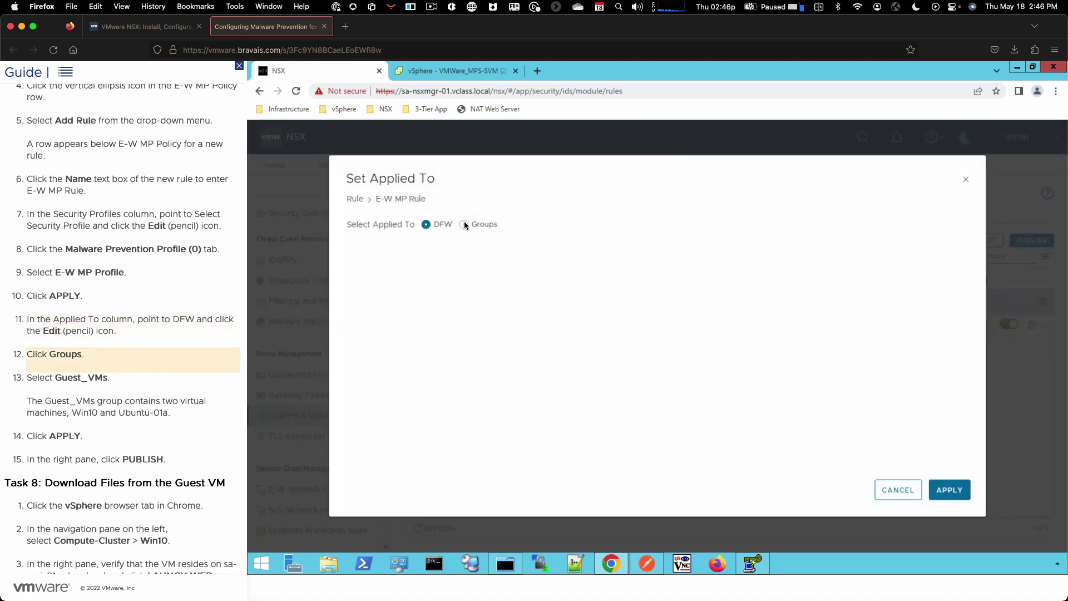
pyautogui.click(463, 223)
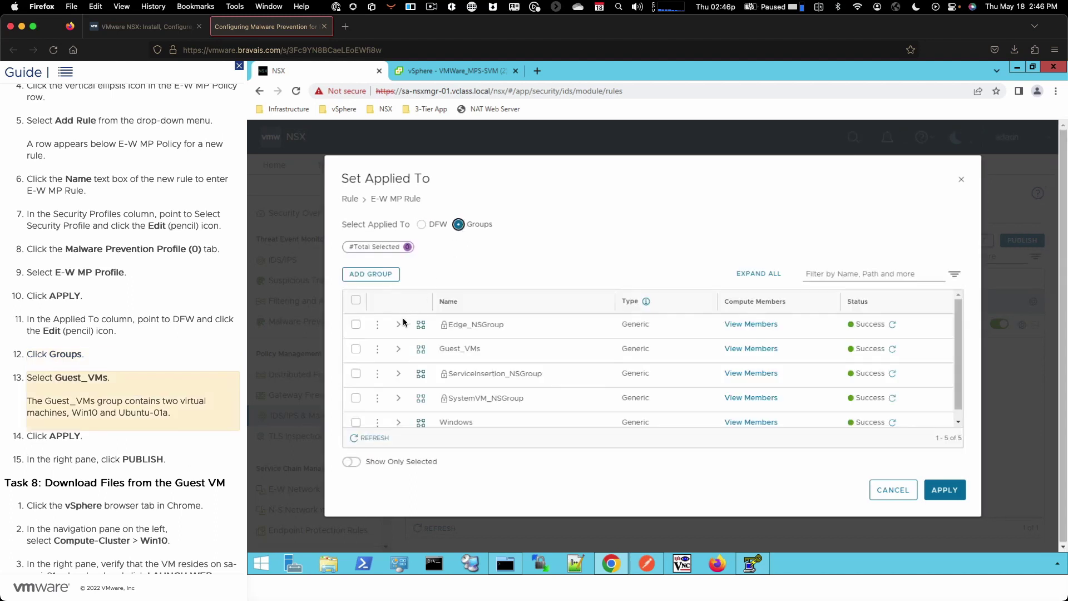
pyautogui.click(356, 348)
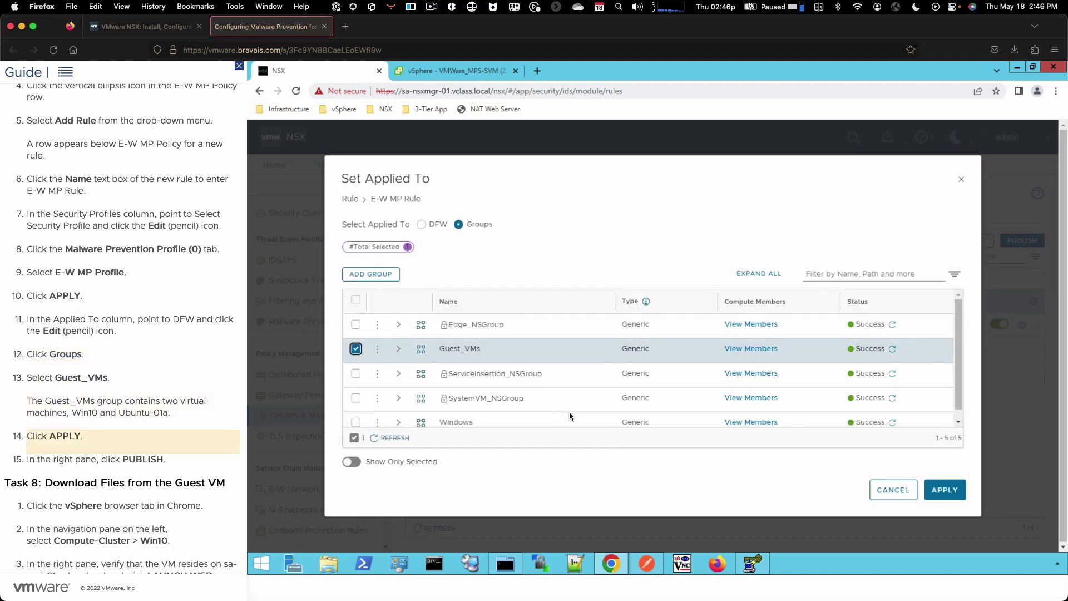
pyautogui.click(939, 490)
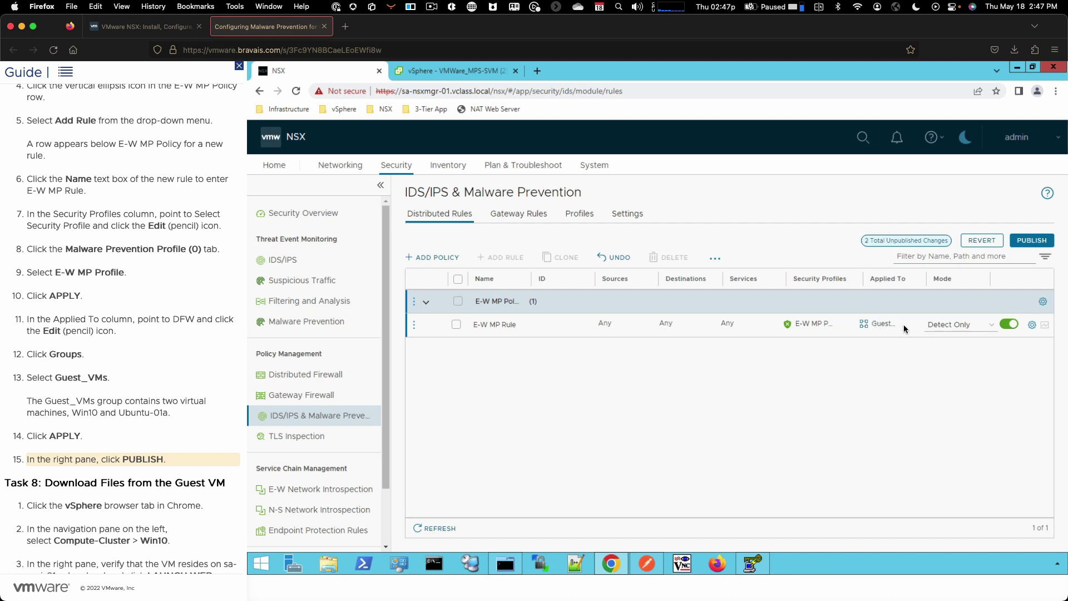
pyautogui.click(1027, 241)
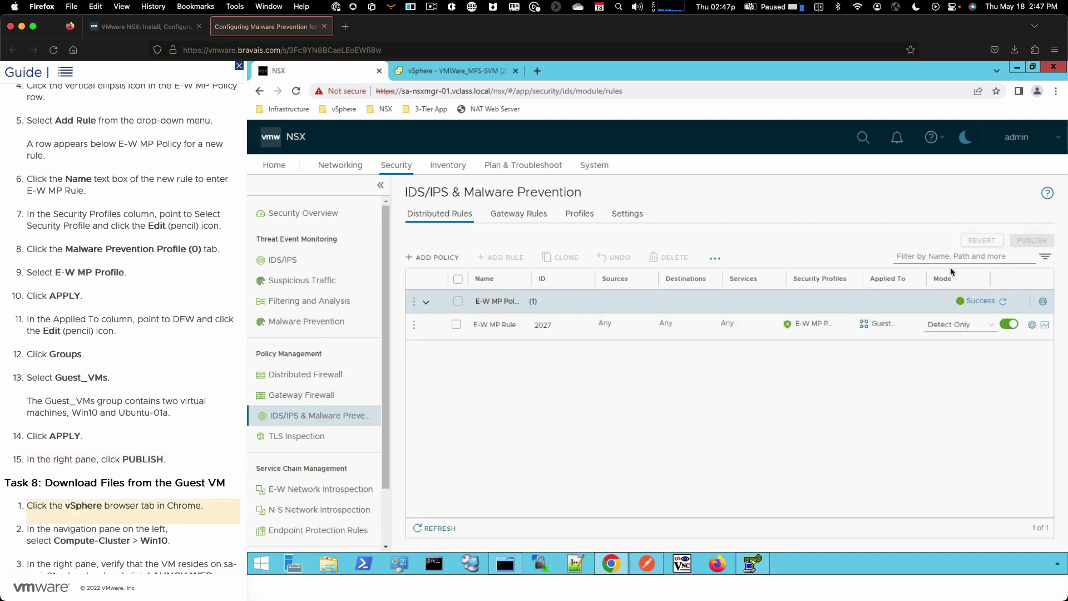
# Switch to the vSphere Client and launch the web console of the Win10 VM in Compute-Cluster
pyautogui.click(451, 71)
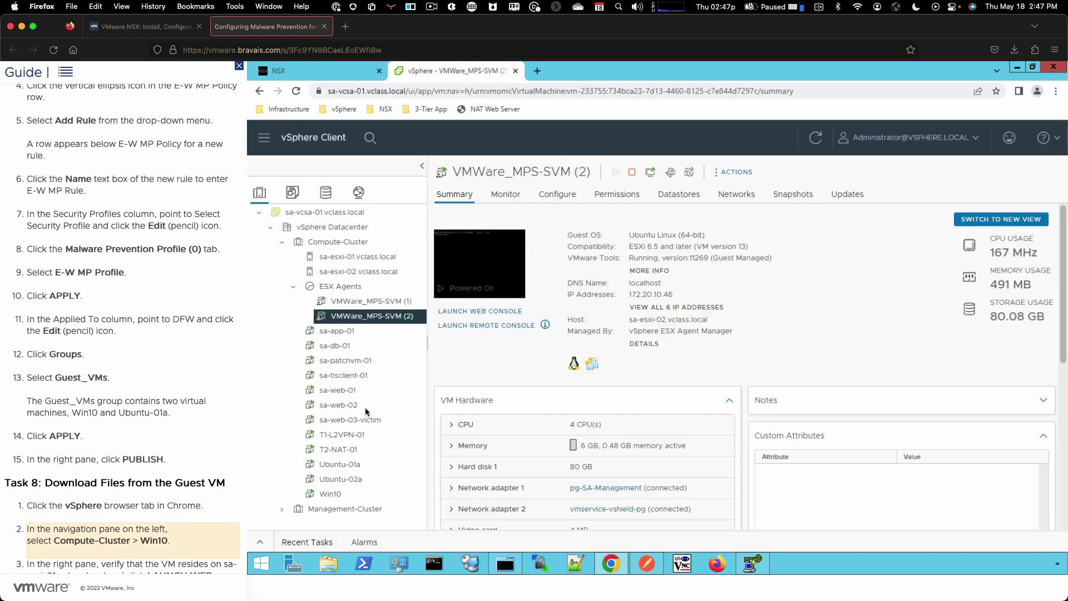
pyautogui.click(327, 495)
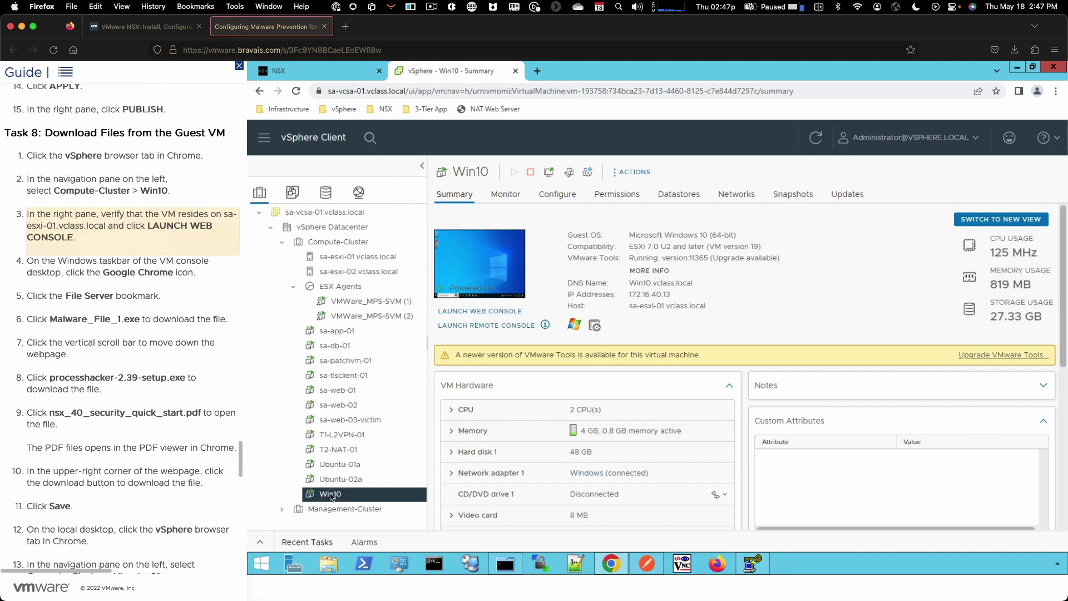
pyautogui.click(475, 312)
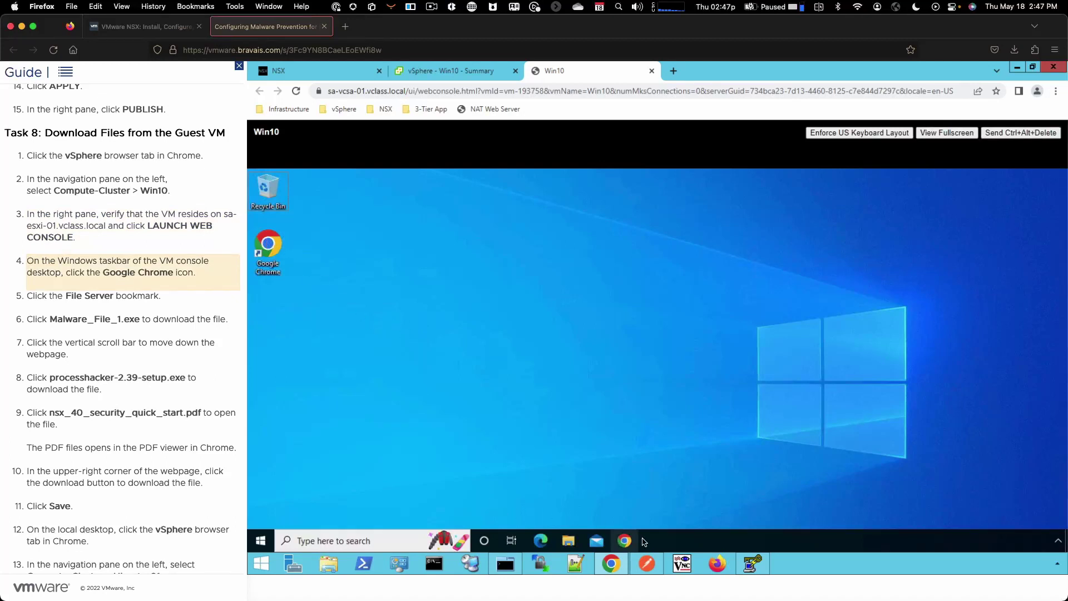
# In Chrome on the Win10 VM, download Malware_File_1.exe and processhacker-2.39-setup.exe from the bookmarked File Server
pyautogui.click(624, 541)
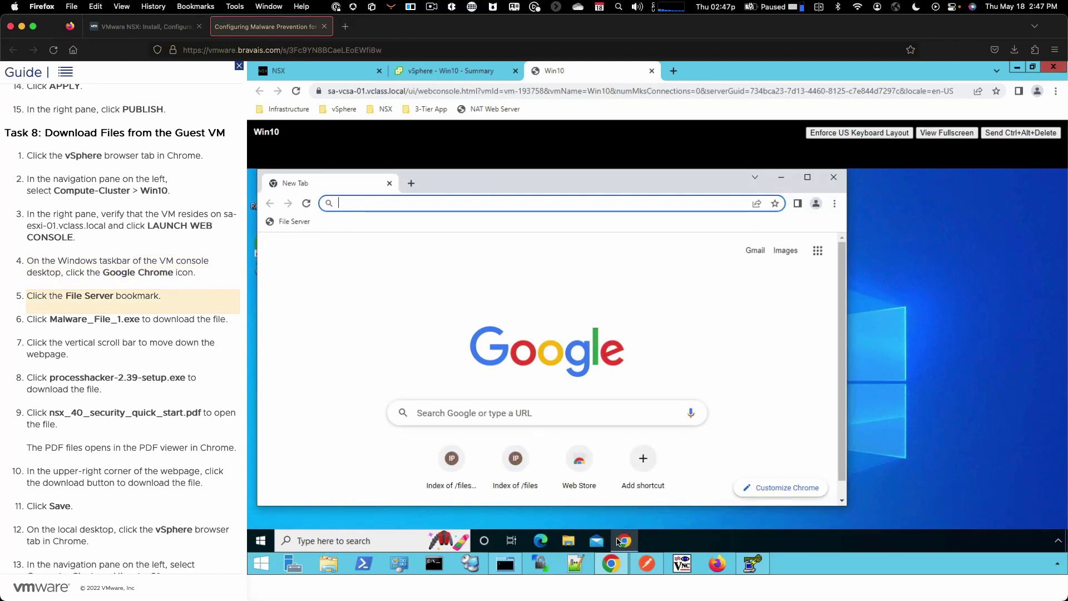
pyautogui.click(288, 221)
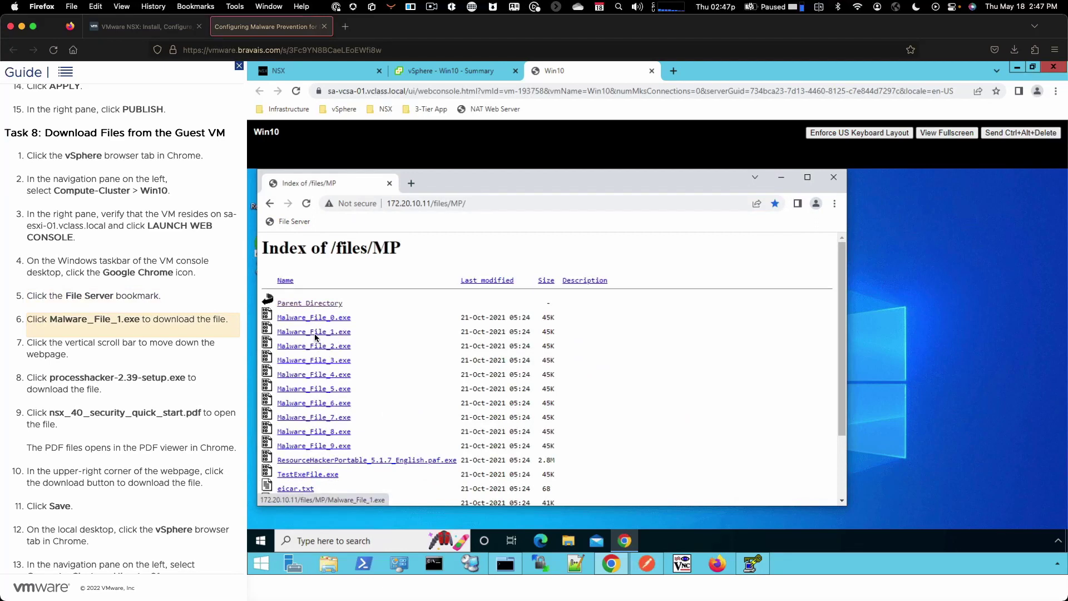
pyautogui.click(316, 333)
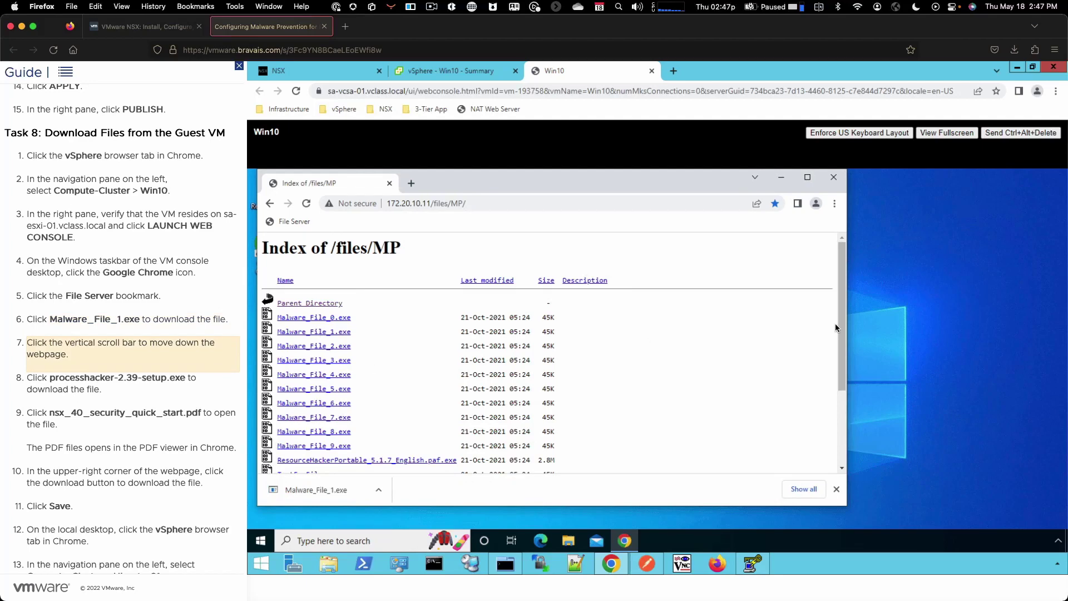
pyautogui.scroll(-3, 836, 323)
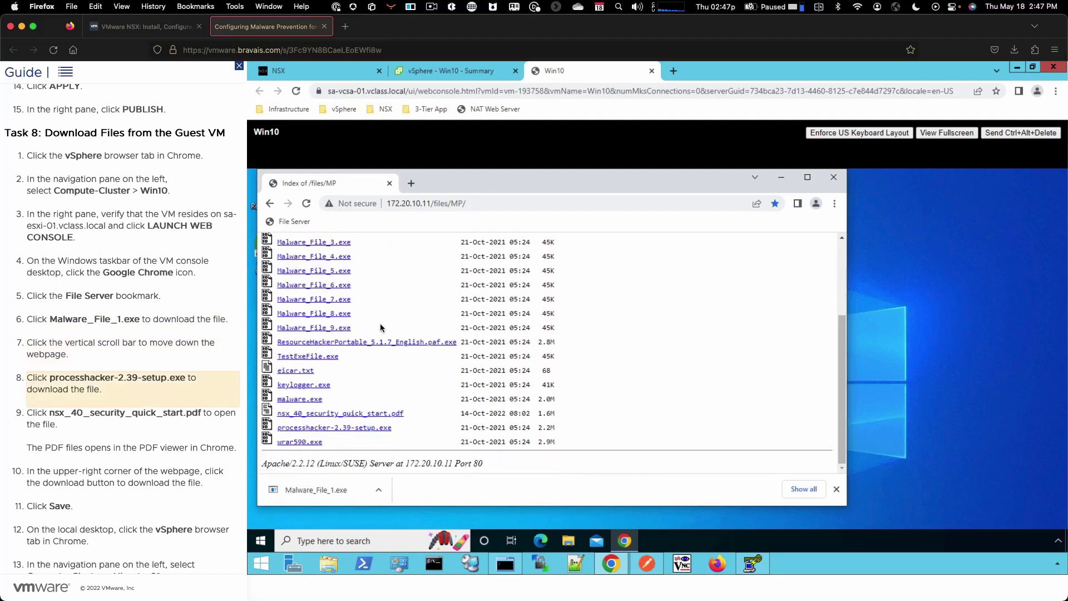
pyautogui.click(341, 428)
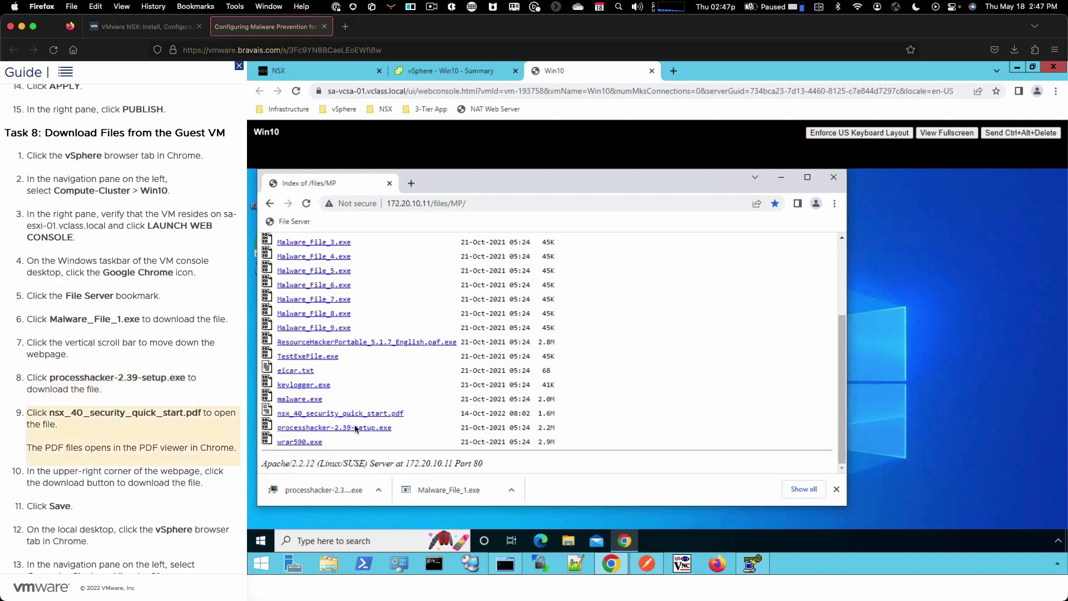
# Open nsx_40_security_quick_start.pdf from the file server and save it to the Win10 VM's Downloads folder
pyautogui.click(334, 414)
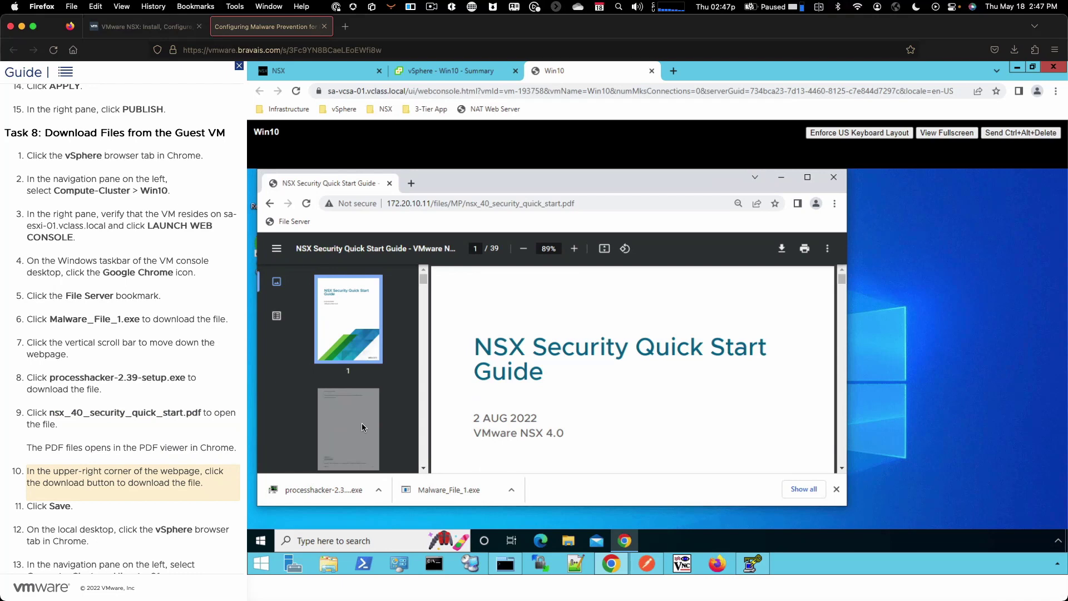
pyautogui.click(782, 249)
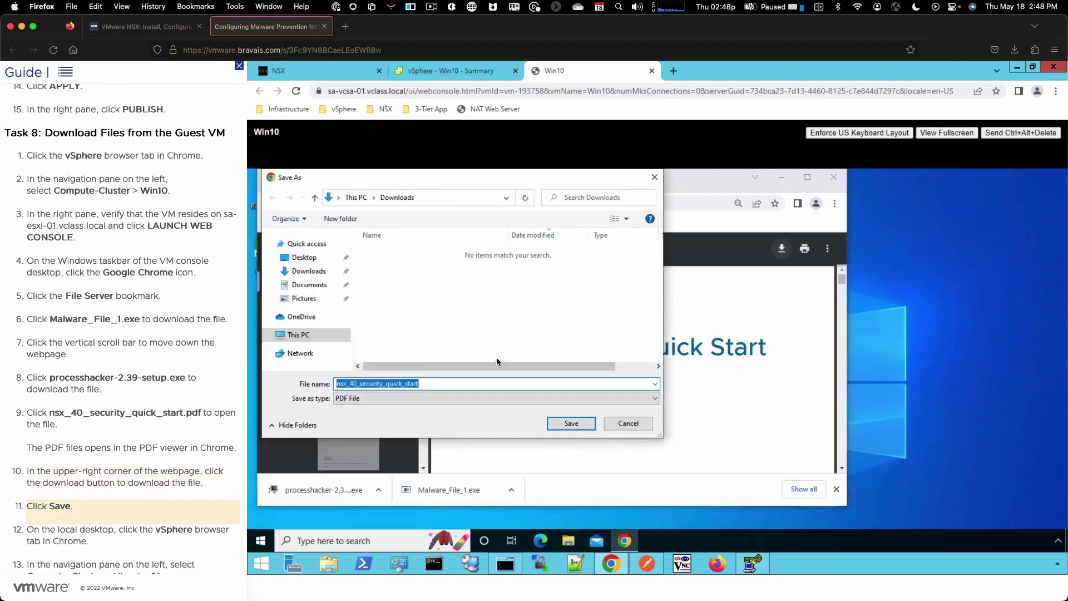
pyautogui.click(567, 423)
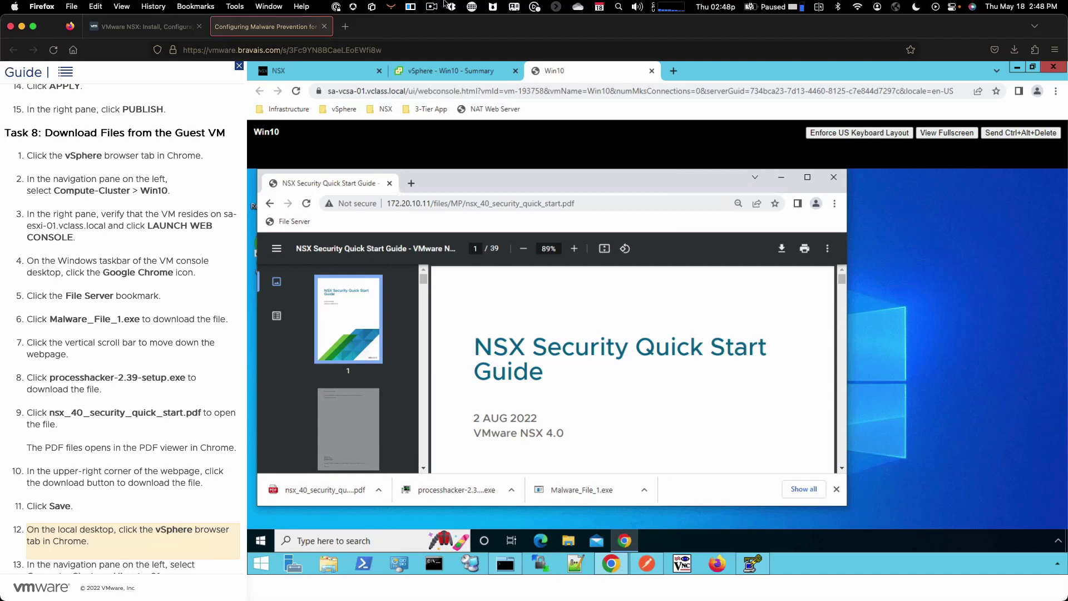
pyautogui.click(444, 74)
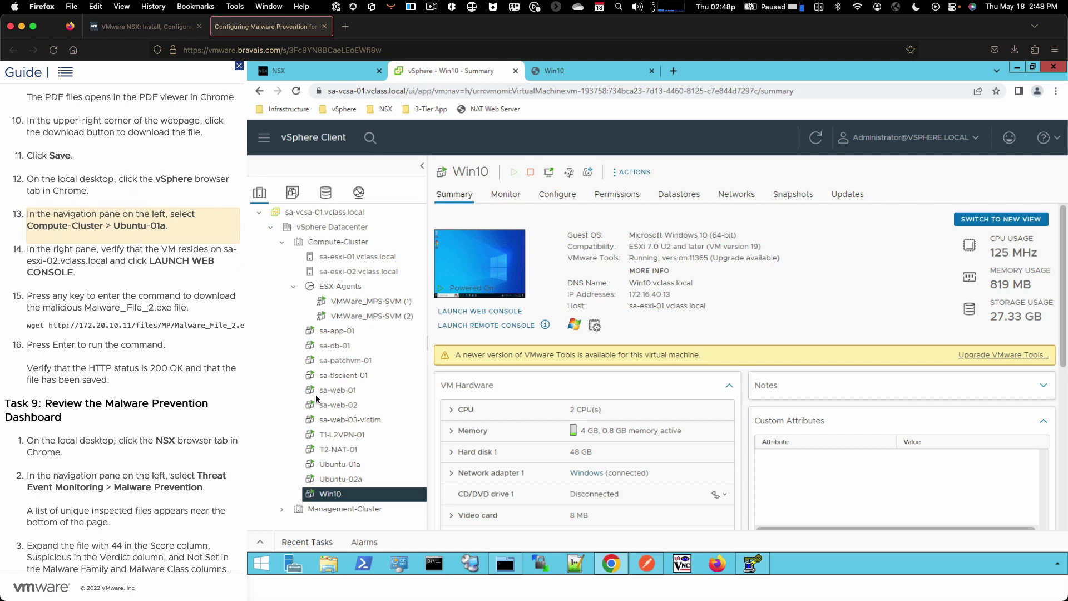
pyautogui.click(339, 465)
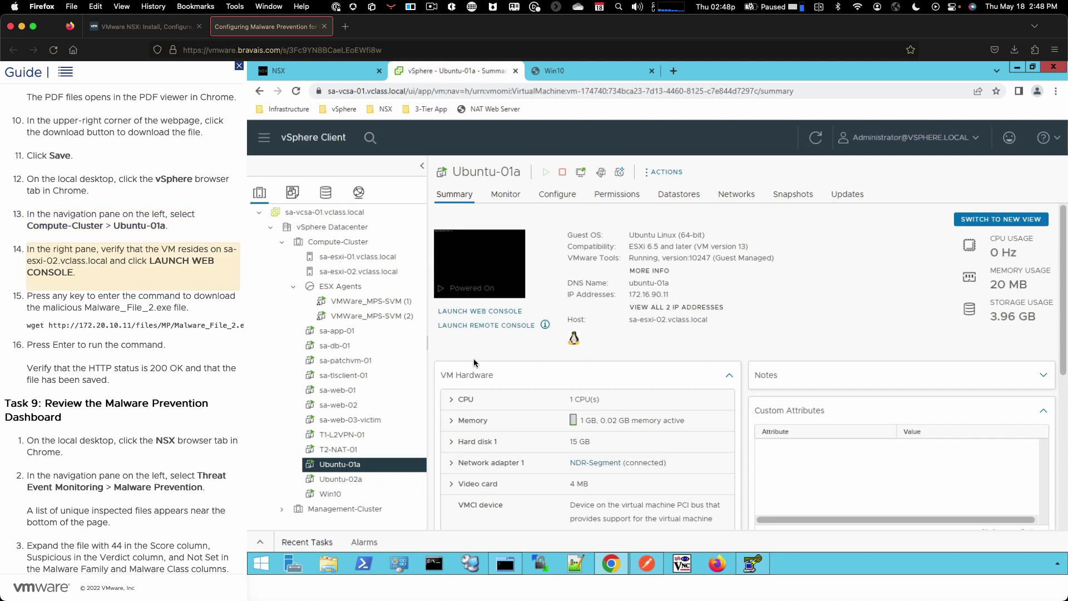
pyautogui.click(482, 311)
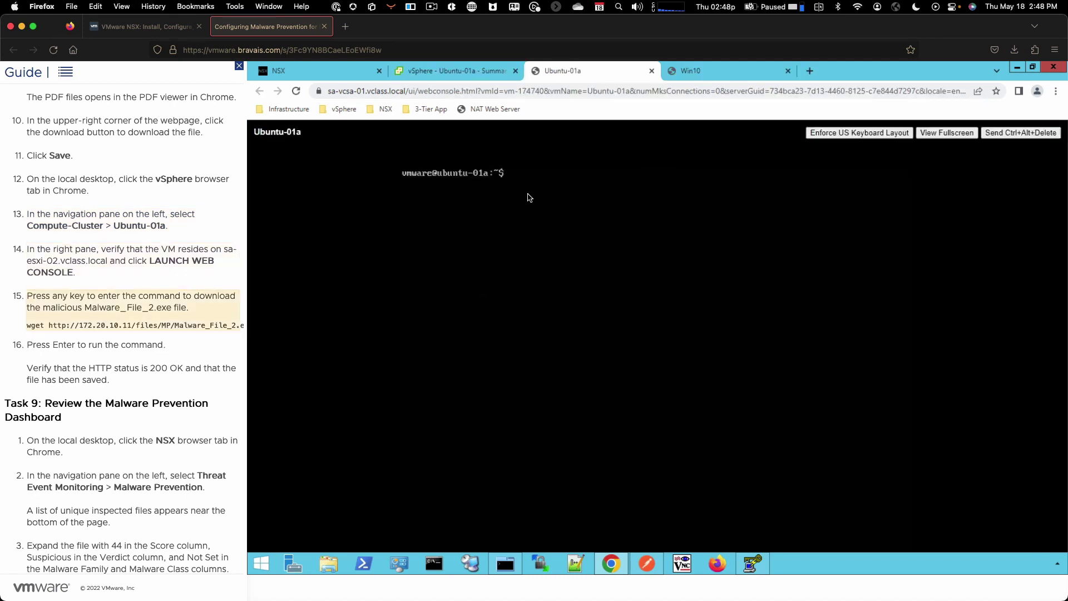
pyautogui.press('space')
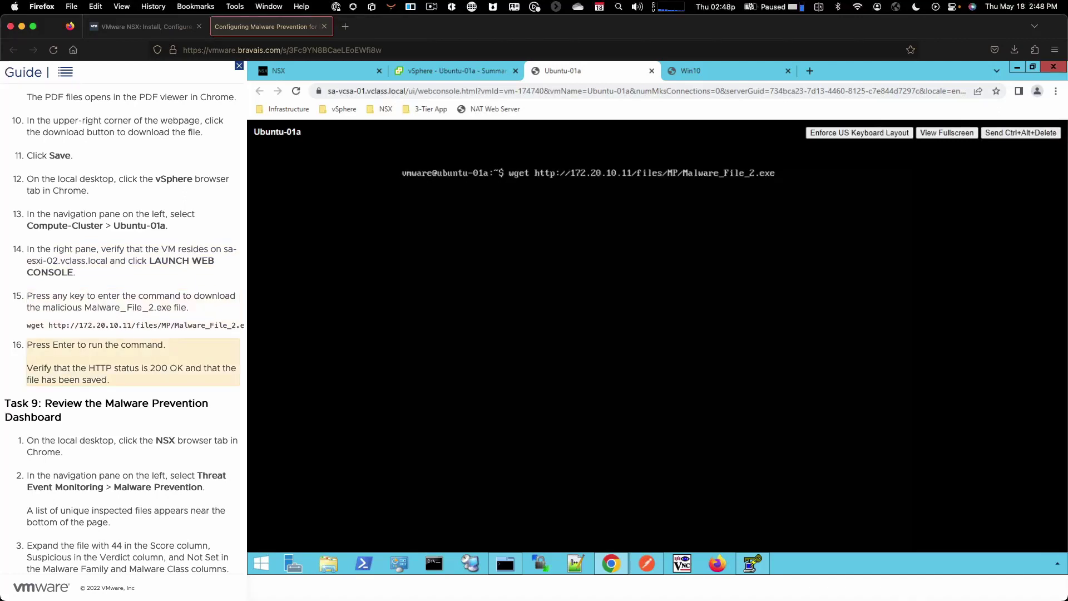
pyautogui.press('Return')
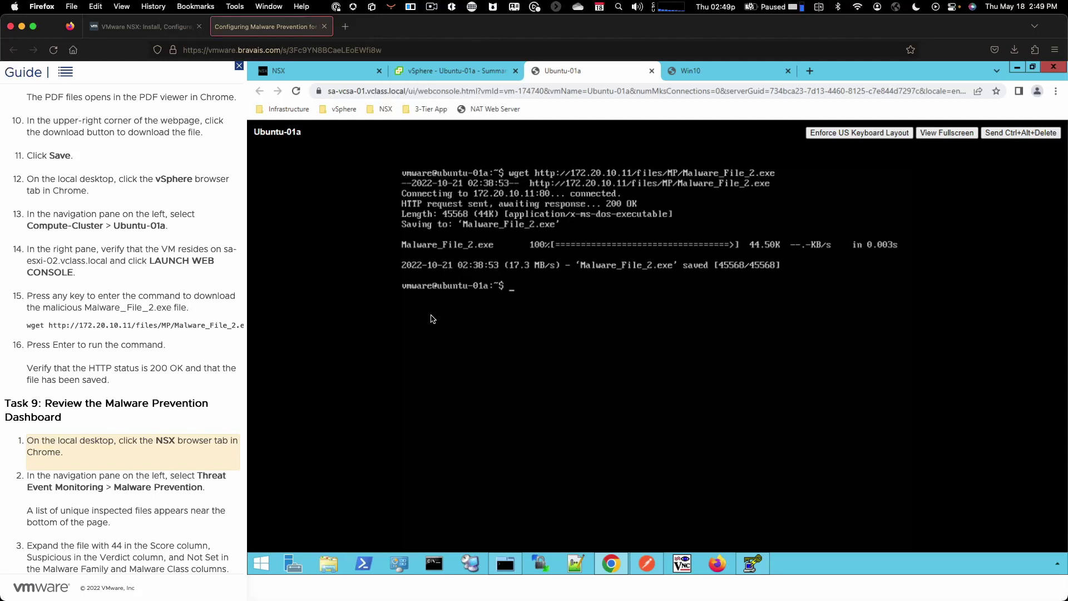
# Switch to NSX and review the Malware Prevention details and total inspections of the suspicious file with no malware family set
pyautogui.click(330, 76)
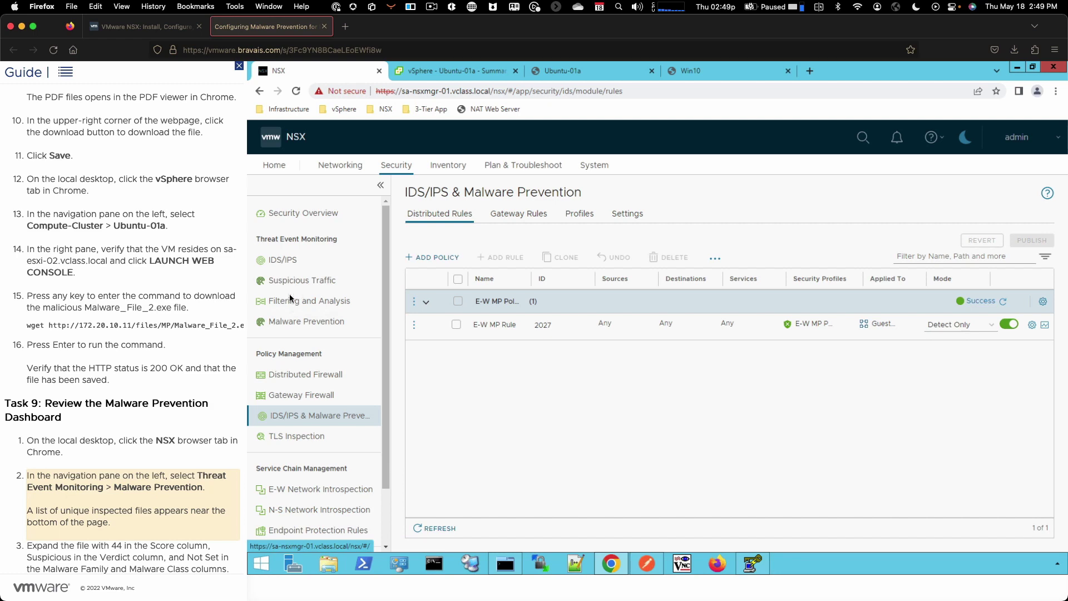
pyautogui.click(289, 321)
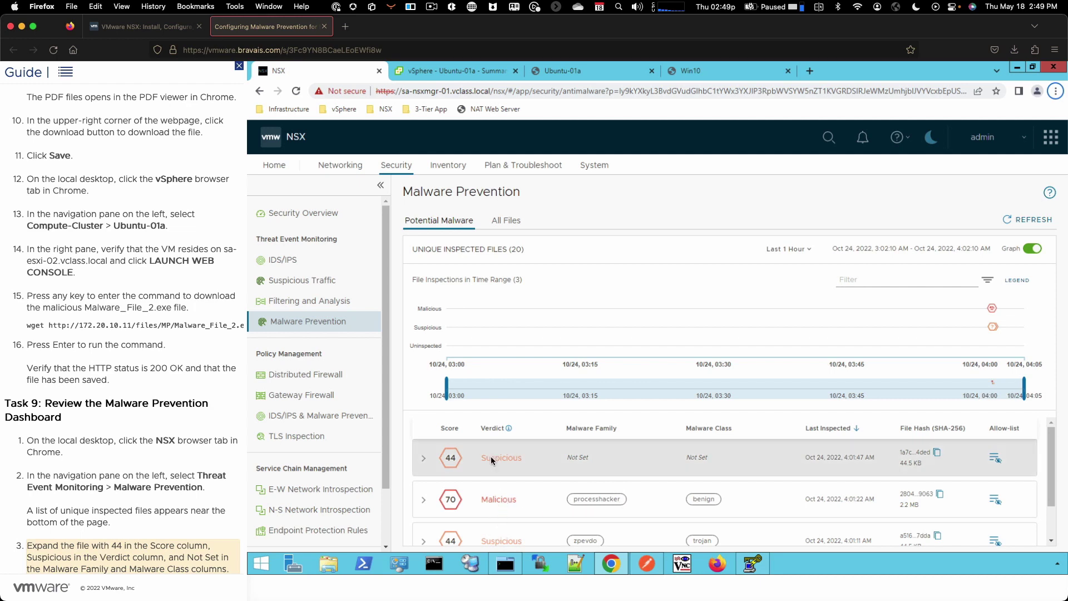
pyautogui.click(469, 463)
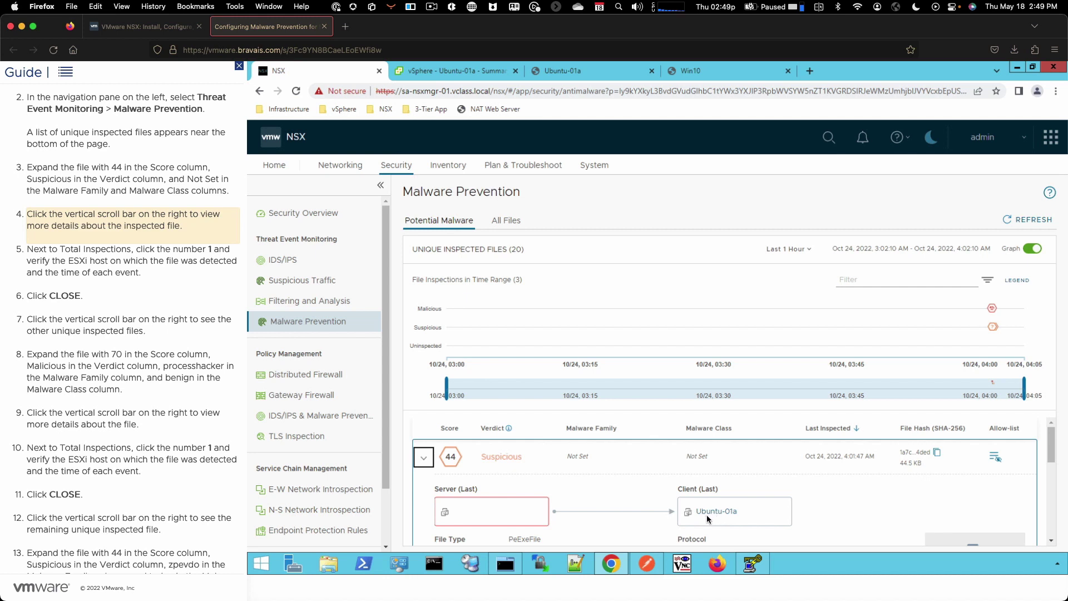
pyautogui.click(1054, 459)
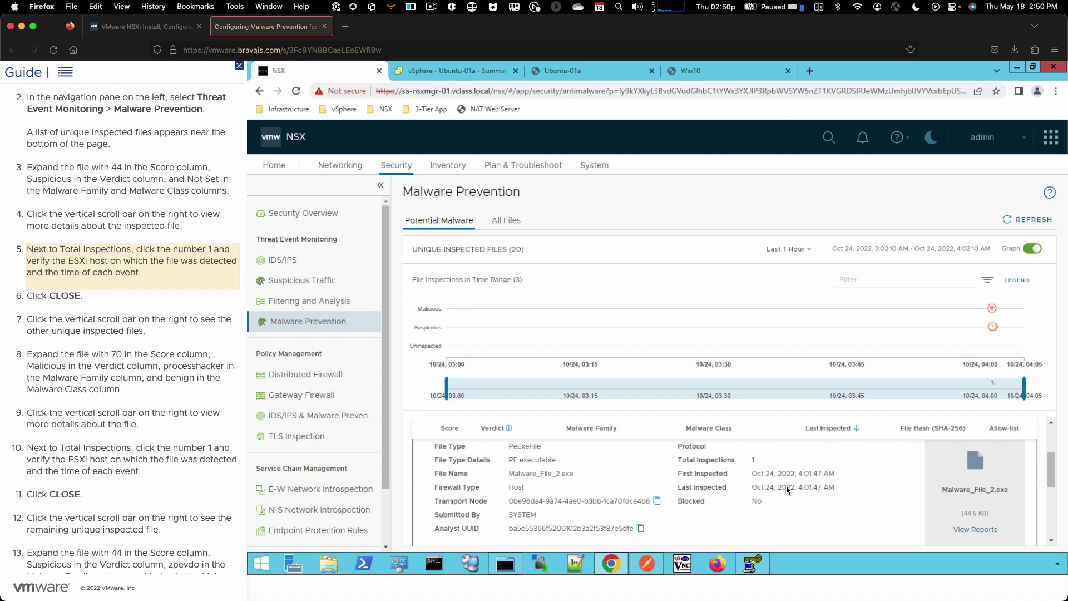
pyautogui.click(753, 460)
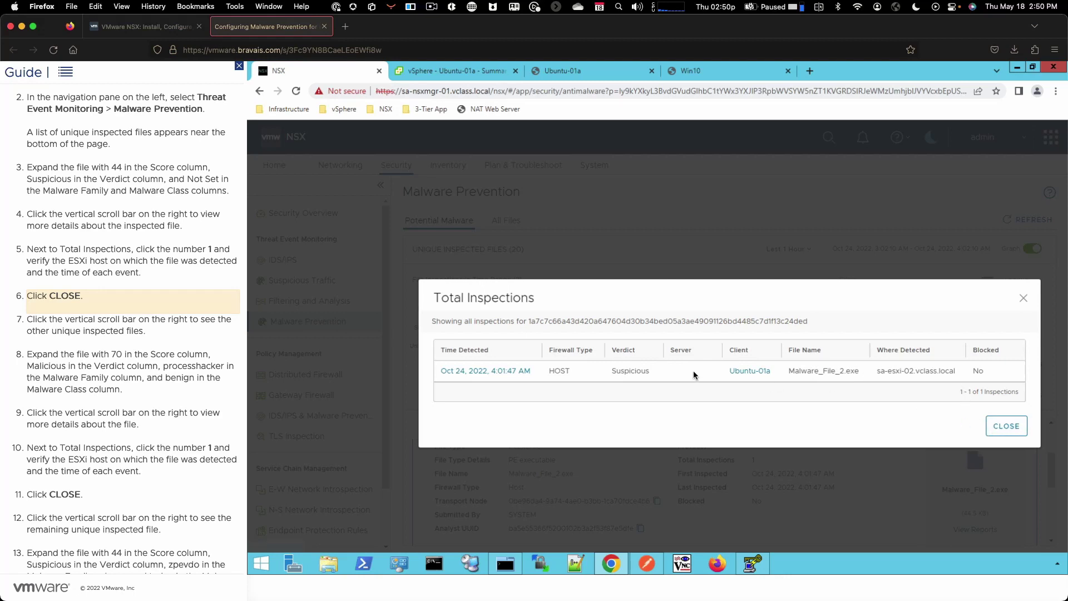
pyautogui.click(1007, 426)
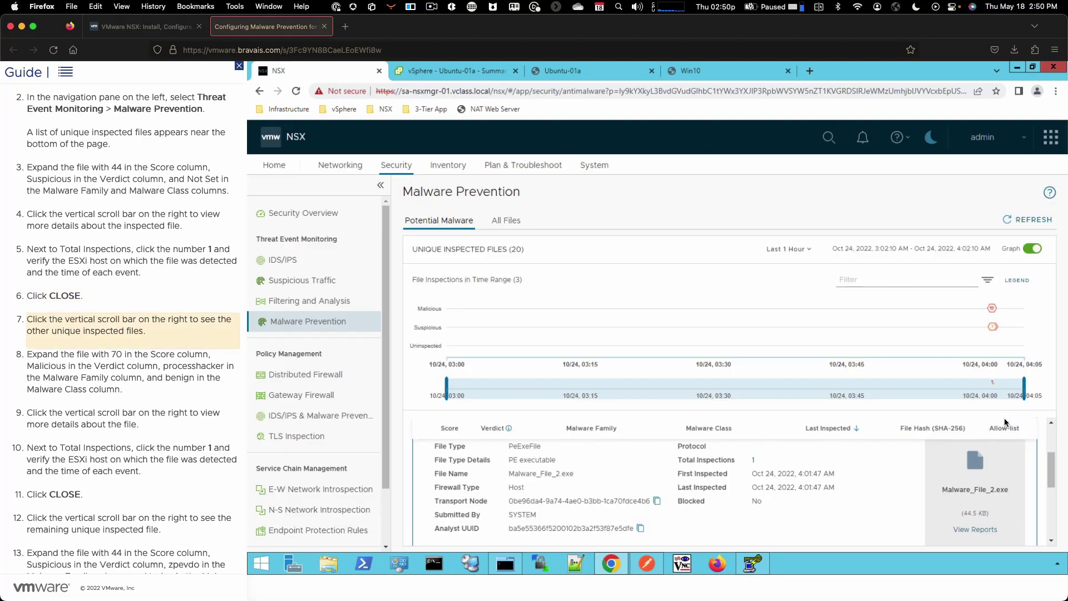
# Review the details and total inspections of the malicious file in the processhacker malware family
pyautogui.click(1053, 485)
pyautogui.click(1053, 486)
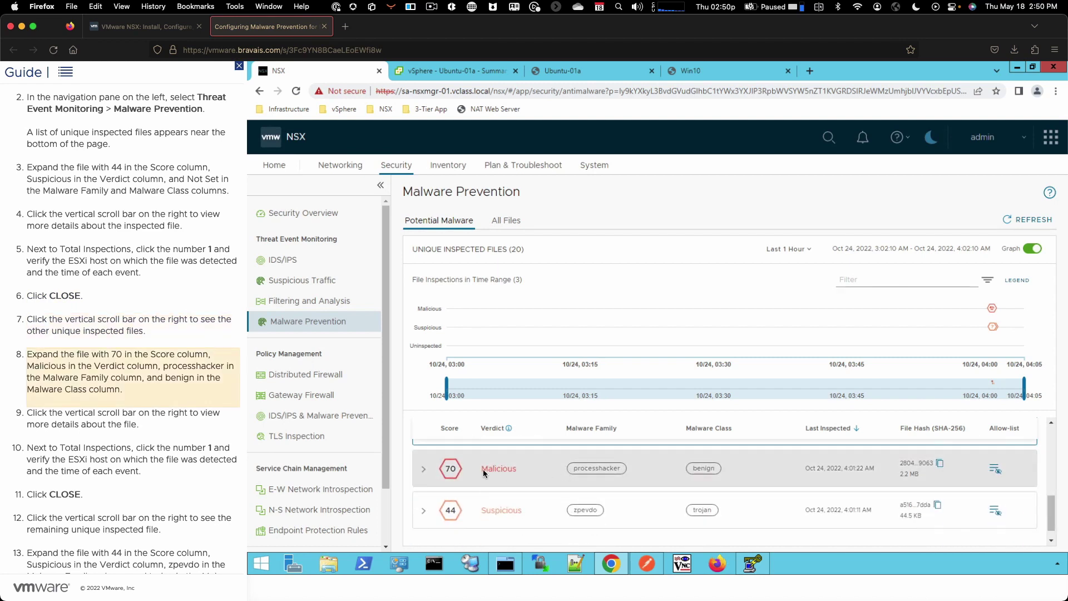
pyautogui.click(432, 468)
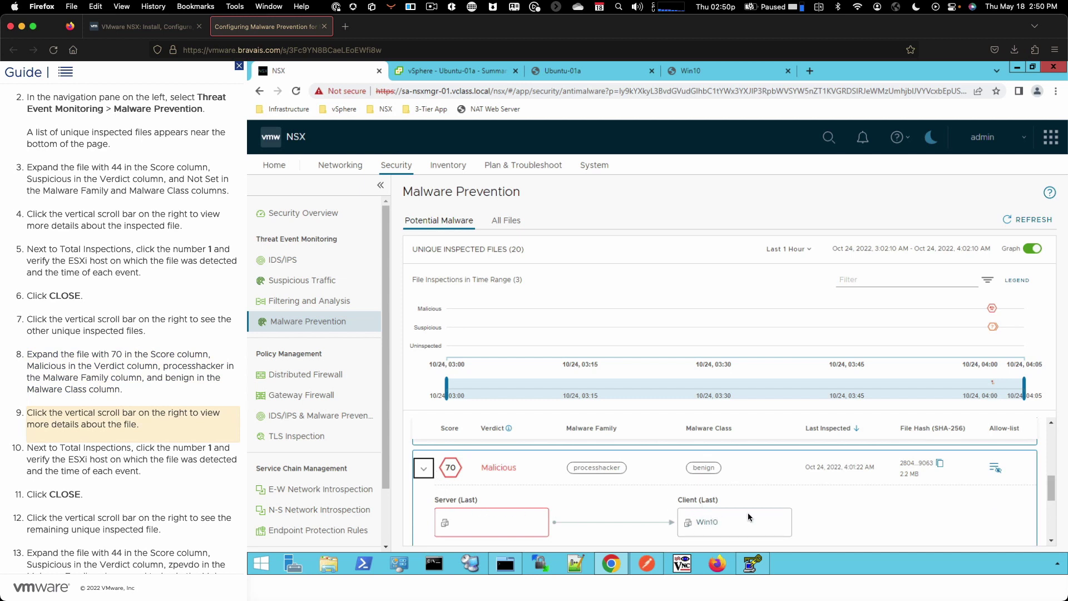
pyautogui.click(1053, 491)
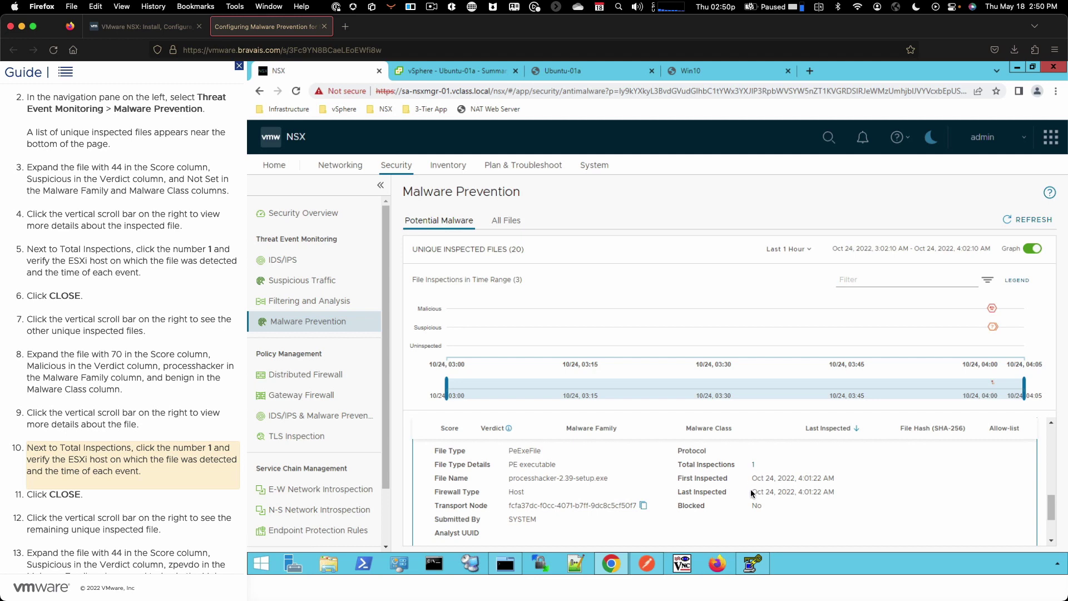
pyautogui.click(753, 465)
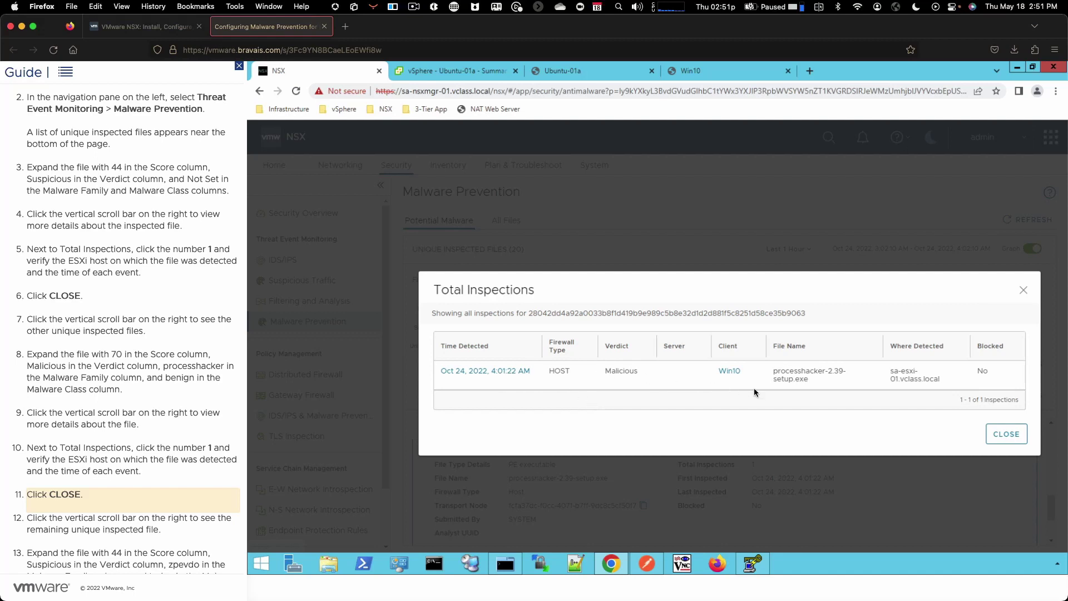
pyautogui.click(1005, 435)
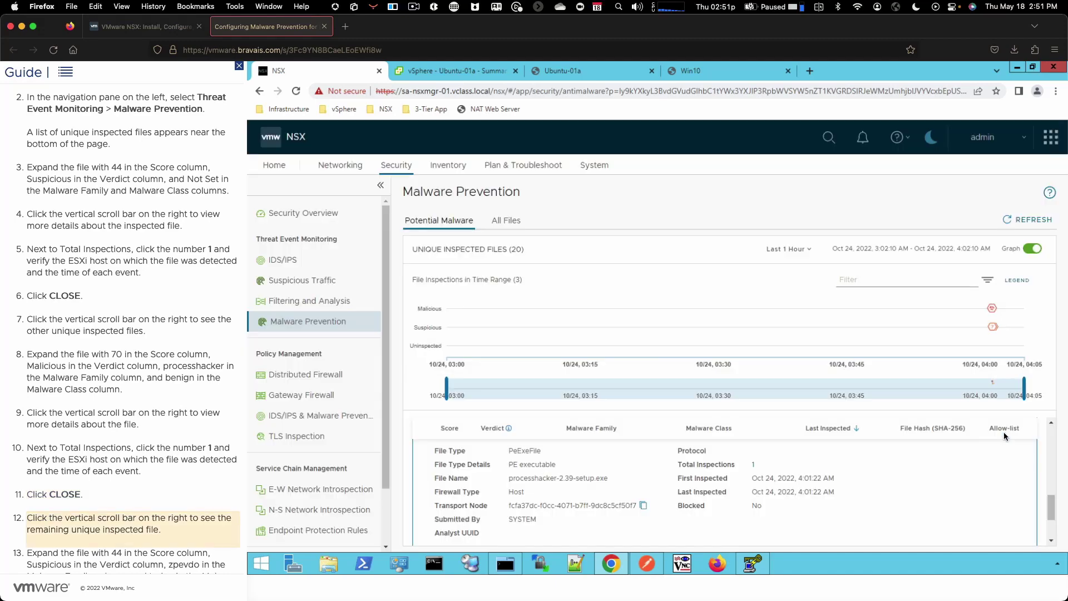
# Review the details and total inspections of the suspicious file in the zpevdo family and trojan class
pyautogui.click(1052, 515)
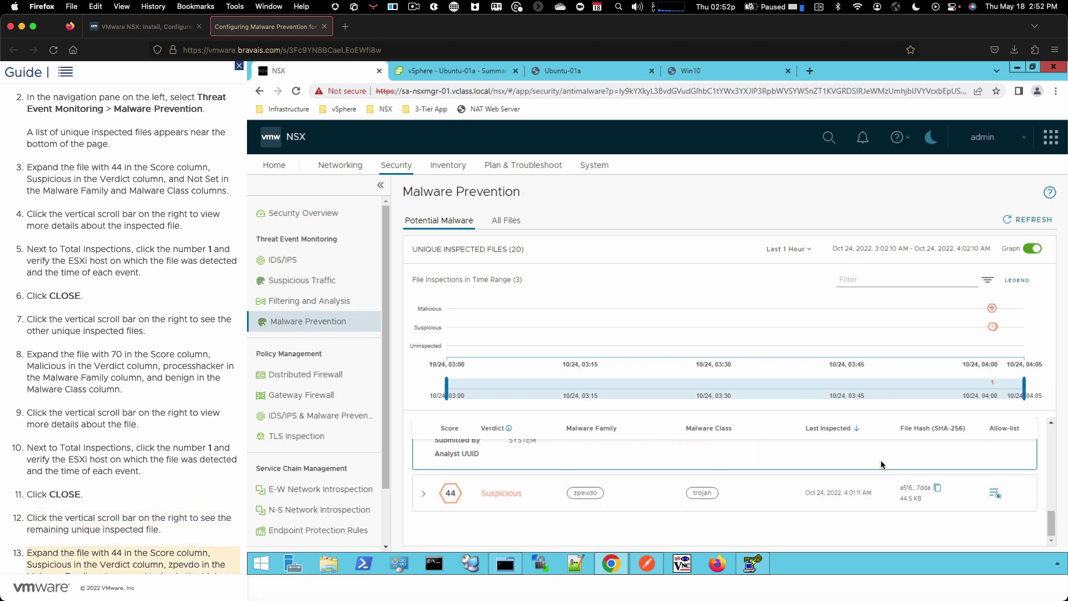
pyautogui.click(644, 493)
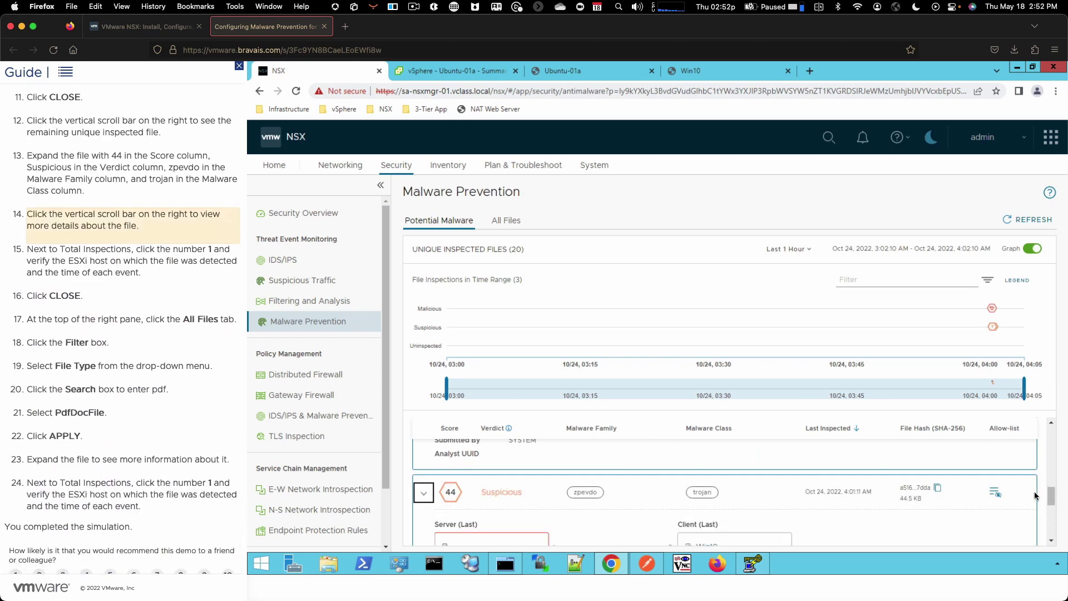
pyautogui.click(1051, 500)
pyautogui.click(1051, 502)
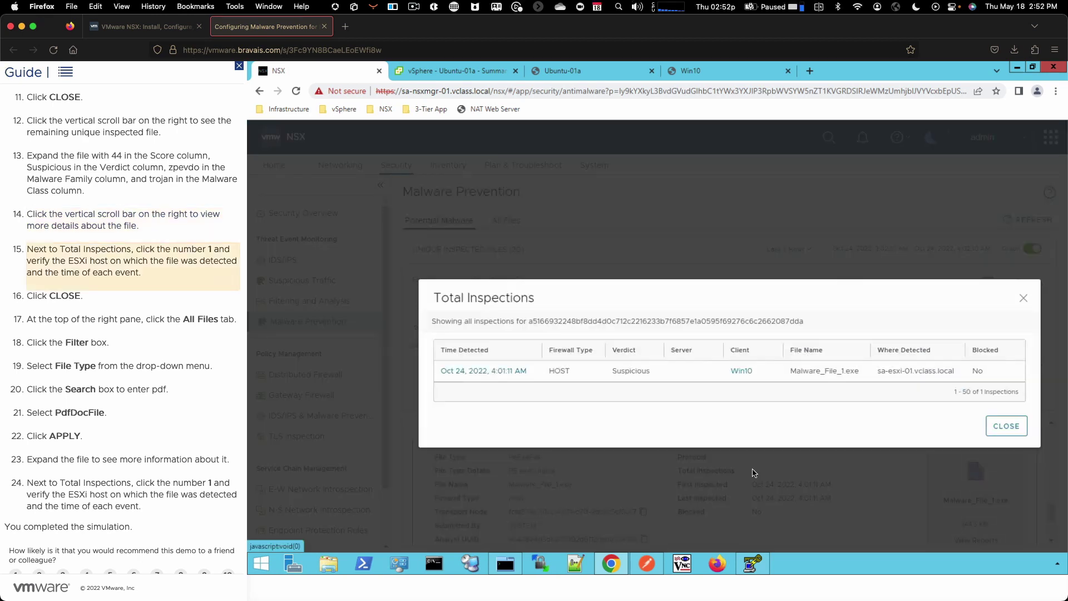
pyautogui.click(753, 471)
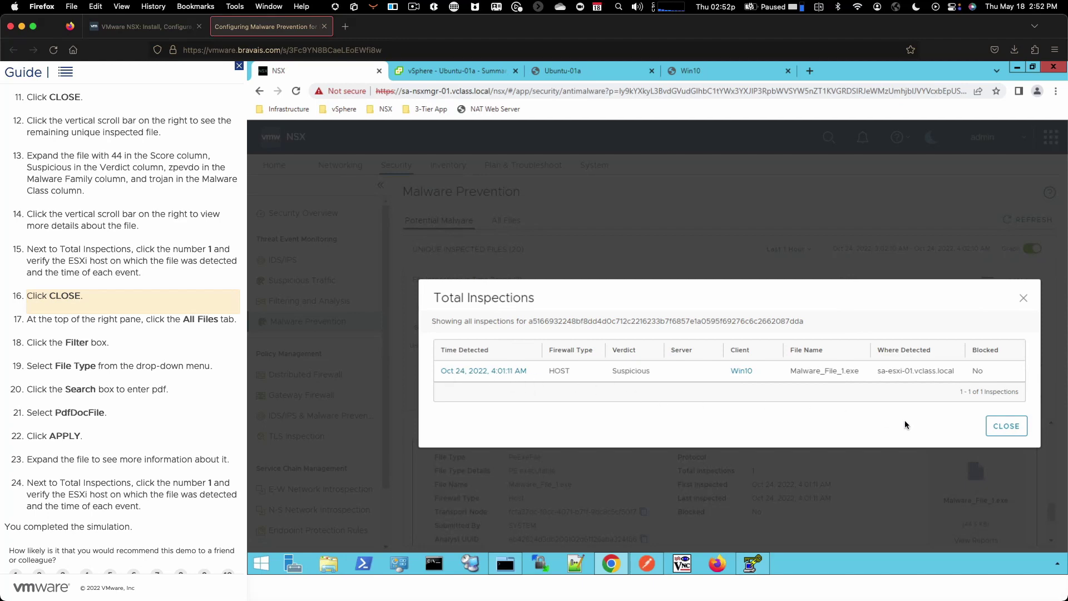
pyautogui.click(1003, 428)
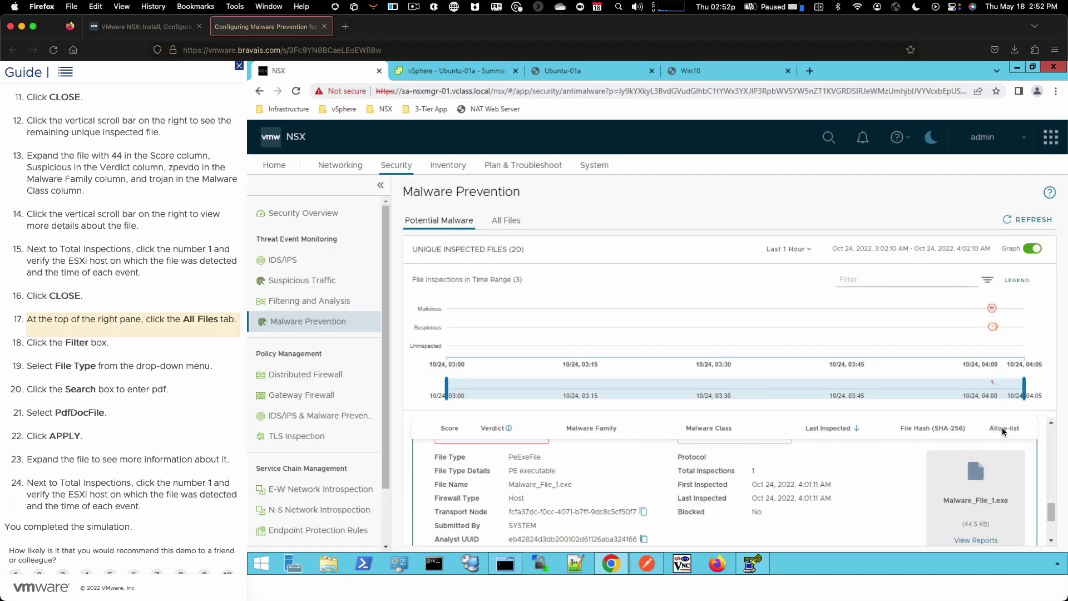
# Filter all inspected files by file type PdfDocFile and review the matching file's details and total inspections
pyautogui.click(504, 222)
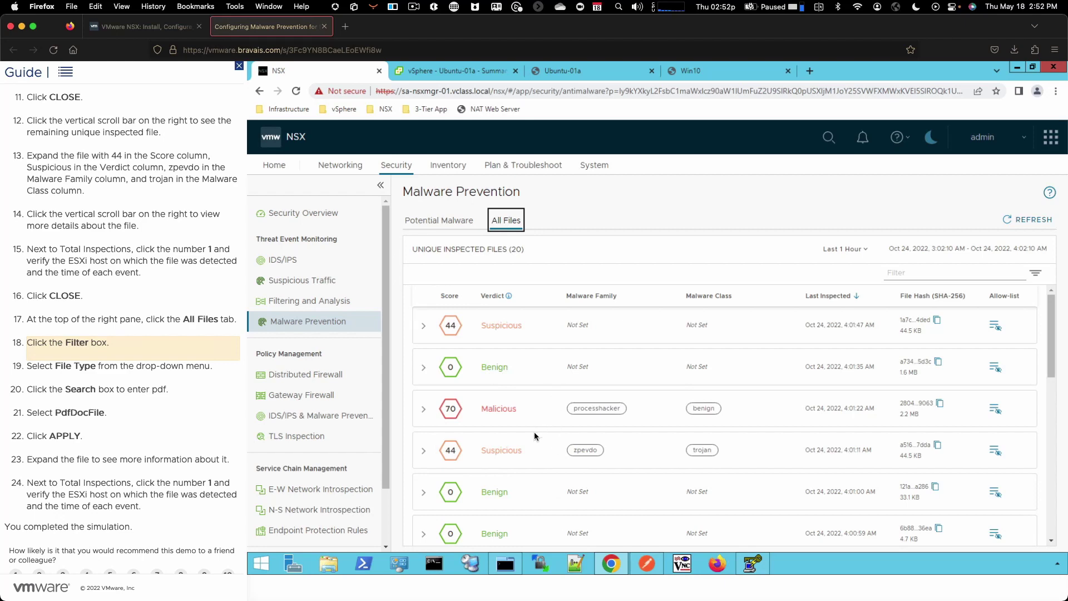
pyautogui.click(905, 275)
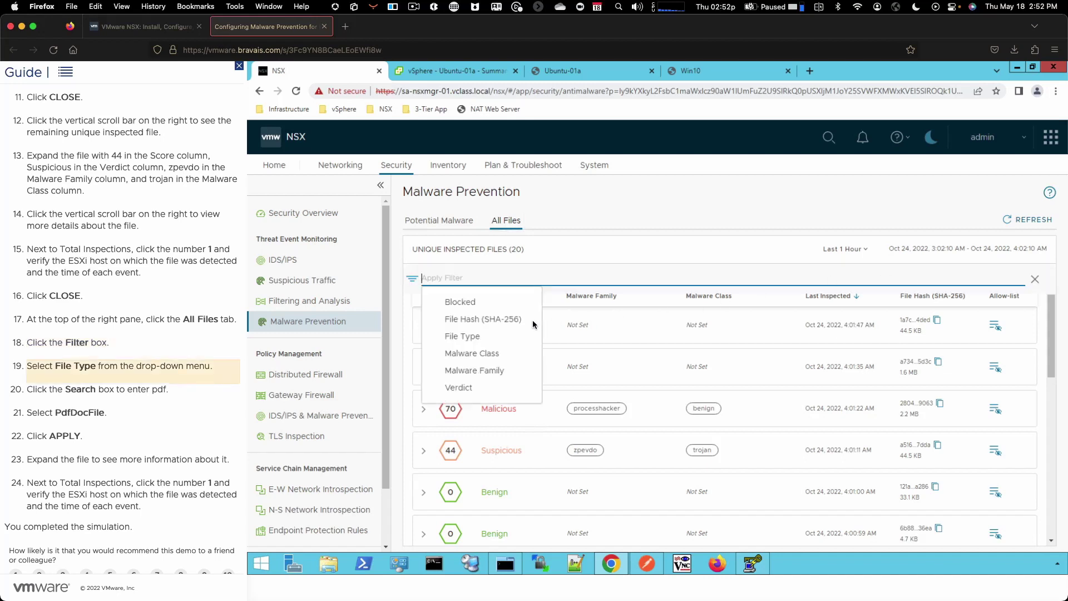
pyautogui.click(461, 336)
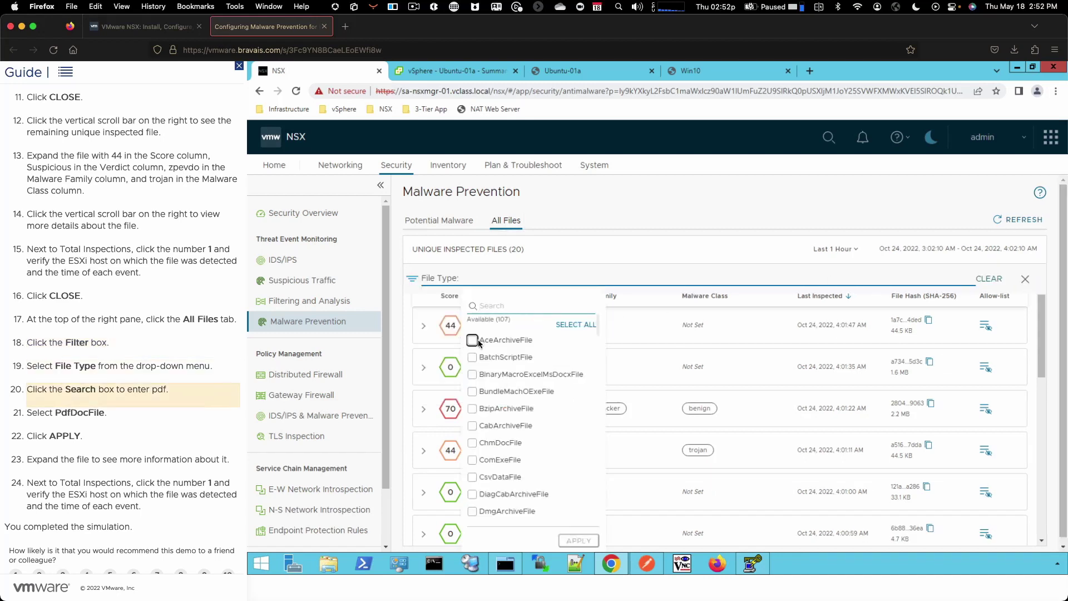
pyautogui.click(494, 308)
pyautogui.write('pdf')
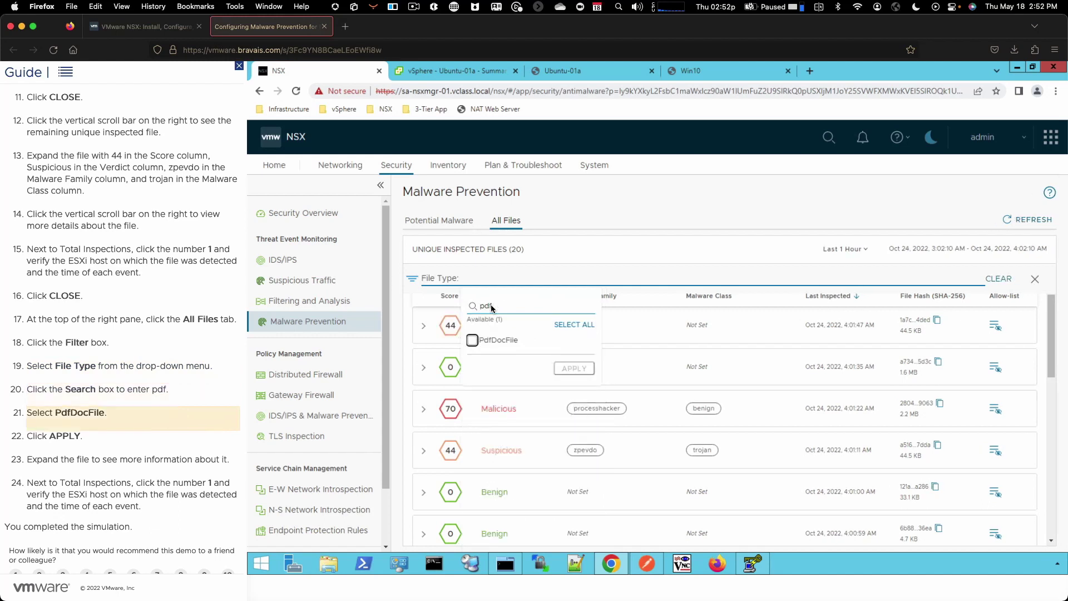
pyautogui.click(473, 341)
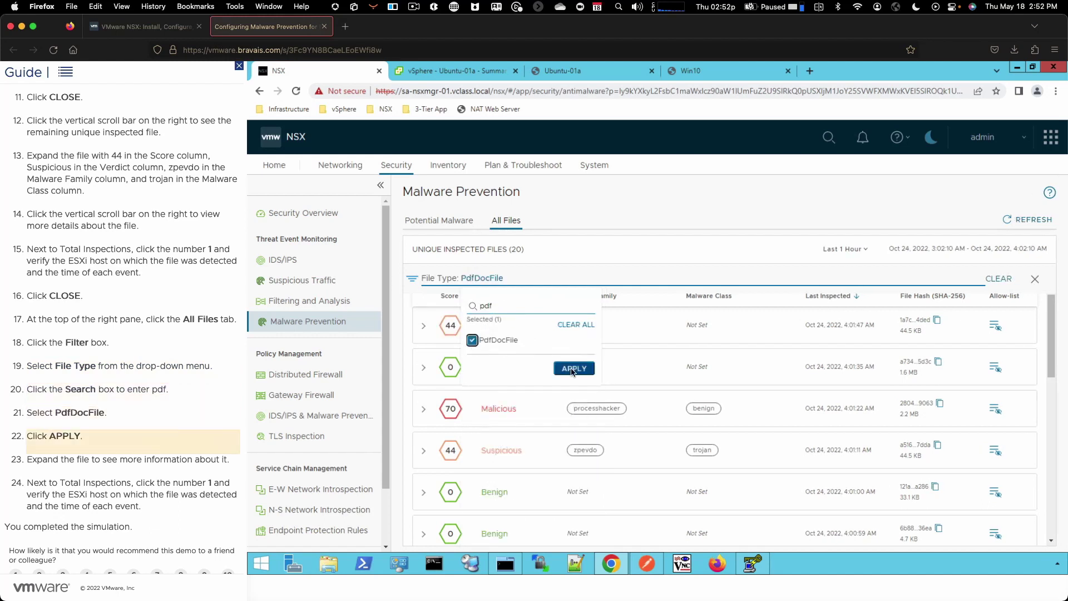
pyautogui.click(573, 369)
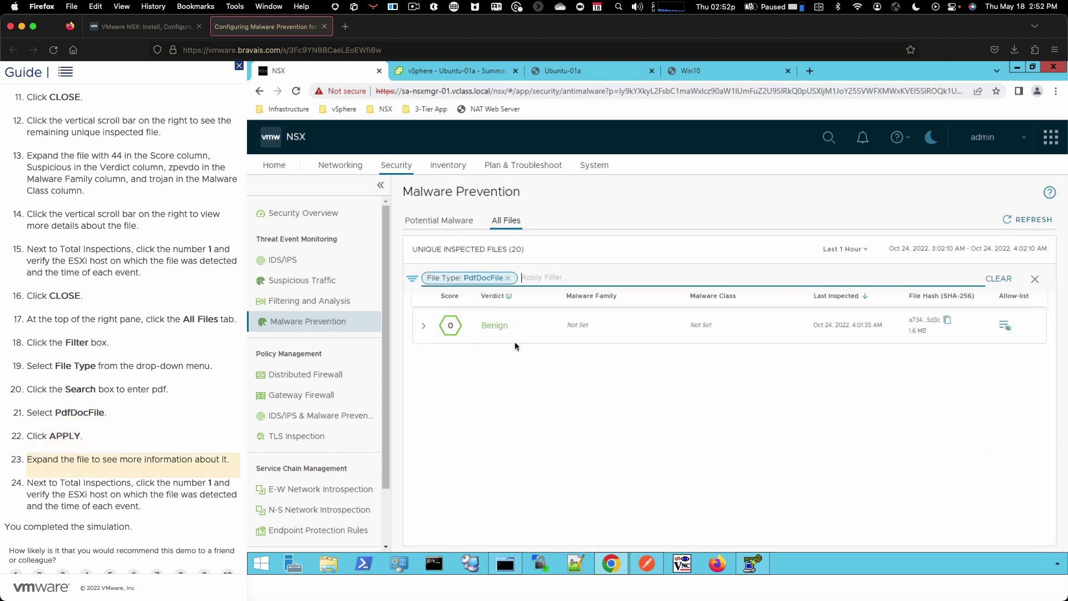
pyautogui.click(451, 329)
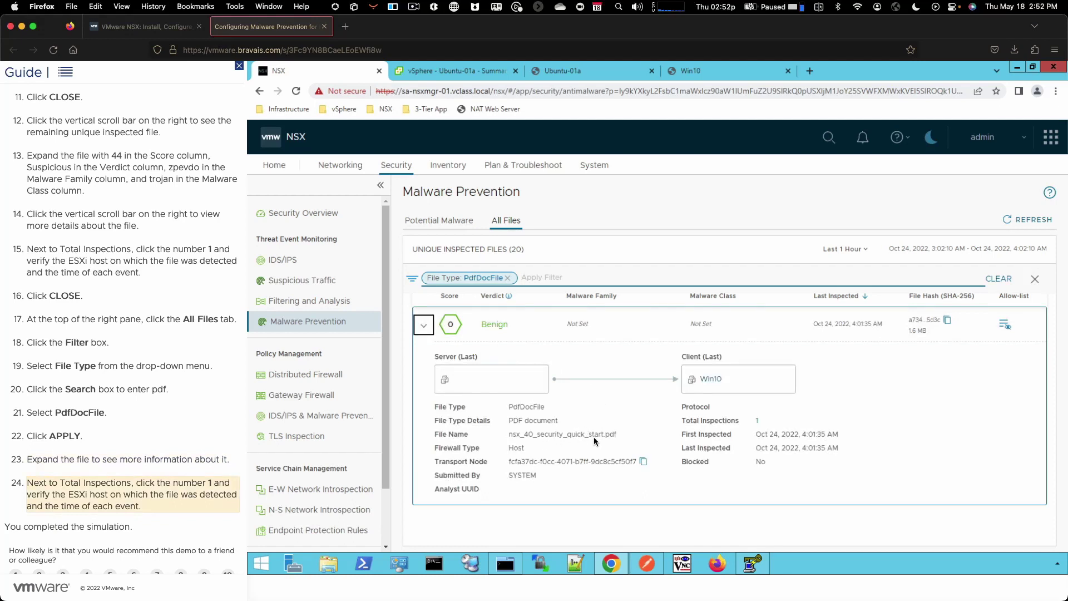
pyautogui.click(757, 422)
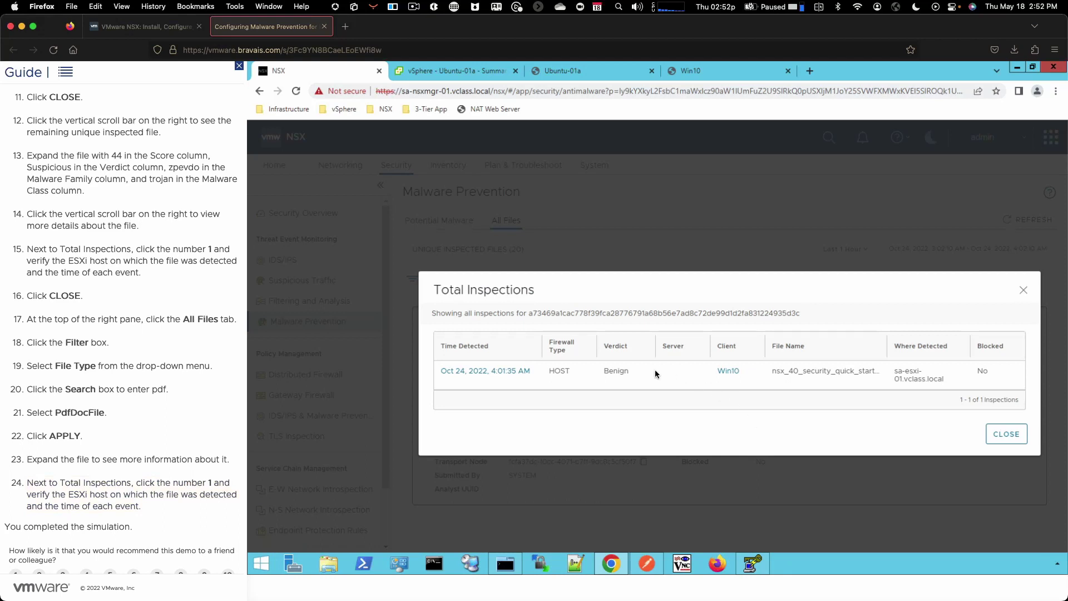